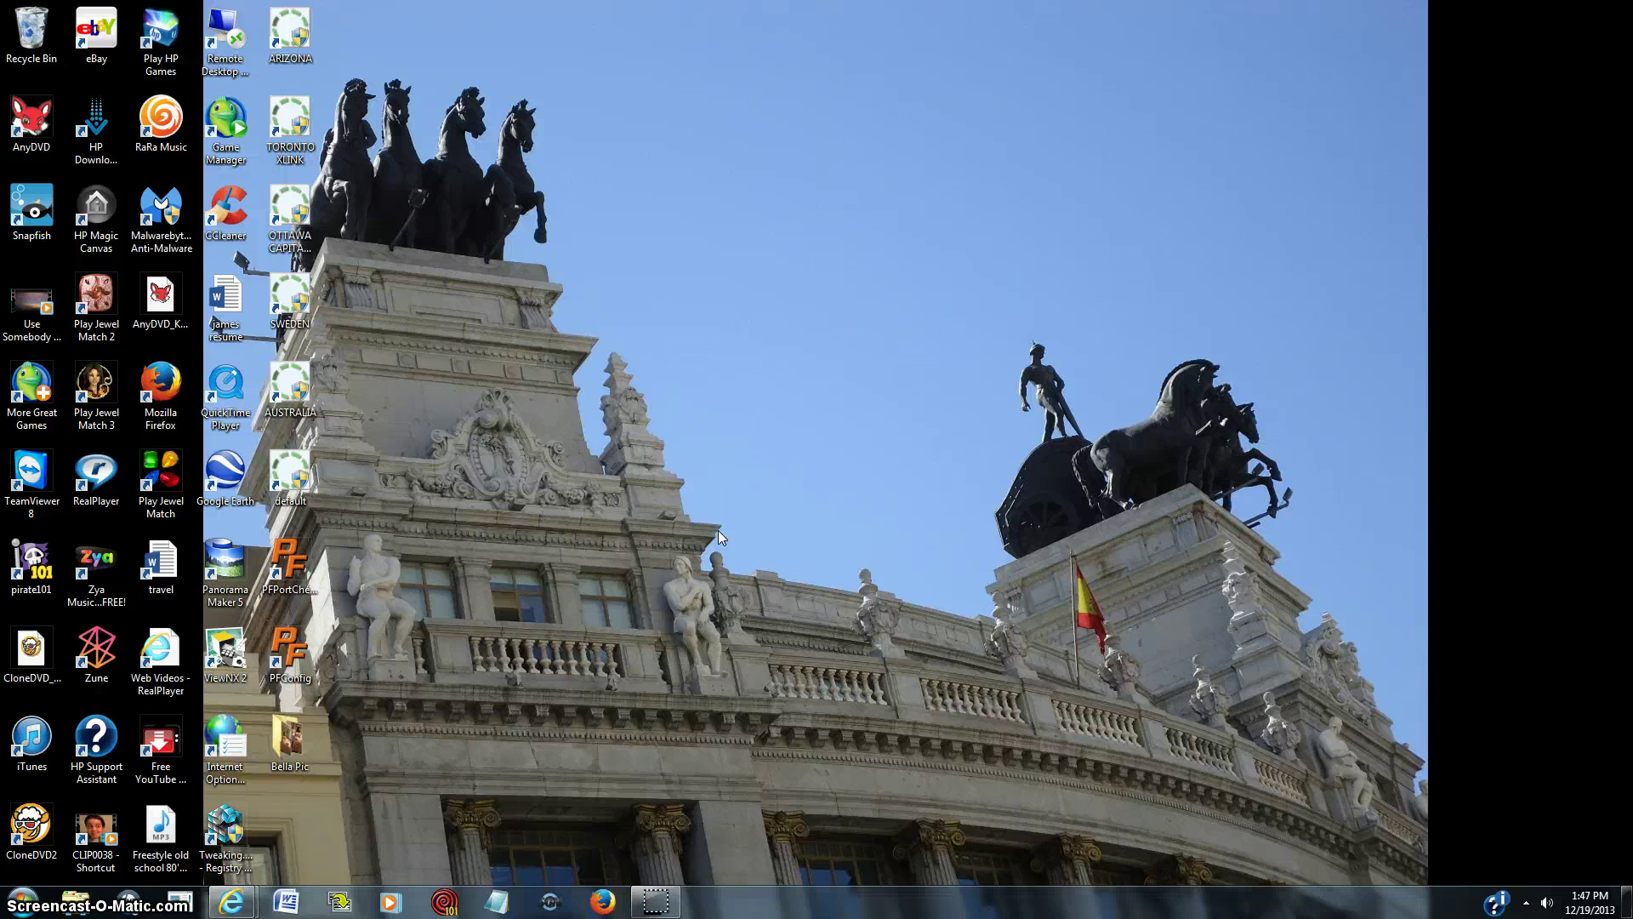
left_click_drag(819, 355, 983, 564)
left_click_drag(544, 296, 822, 554)
left_click_drag(927, 361, 706, 495)
- Switch to the D-Link router page in Internet Explorer, request Port Forwarding, and log in as Admin with the password and picture characters
mouse_move(249, 908)
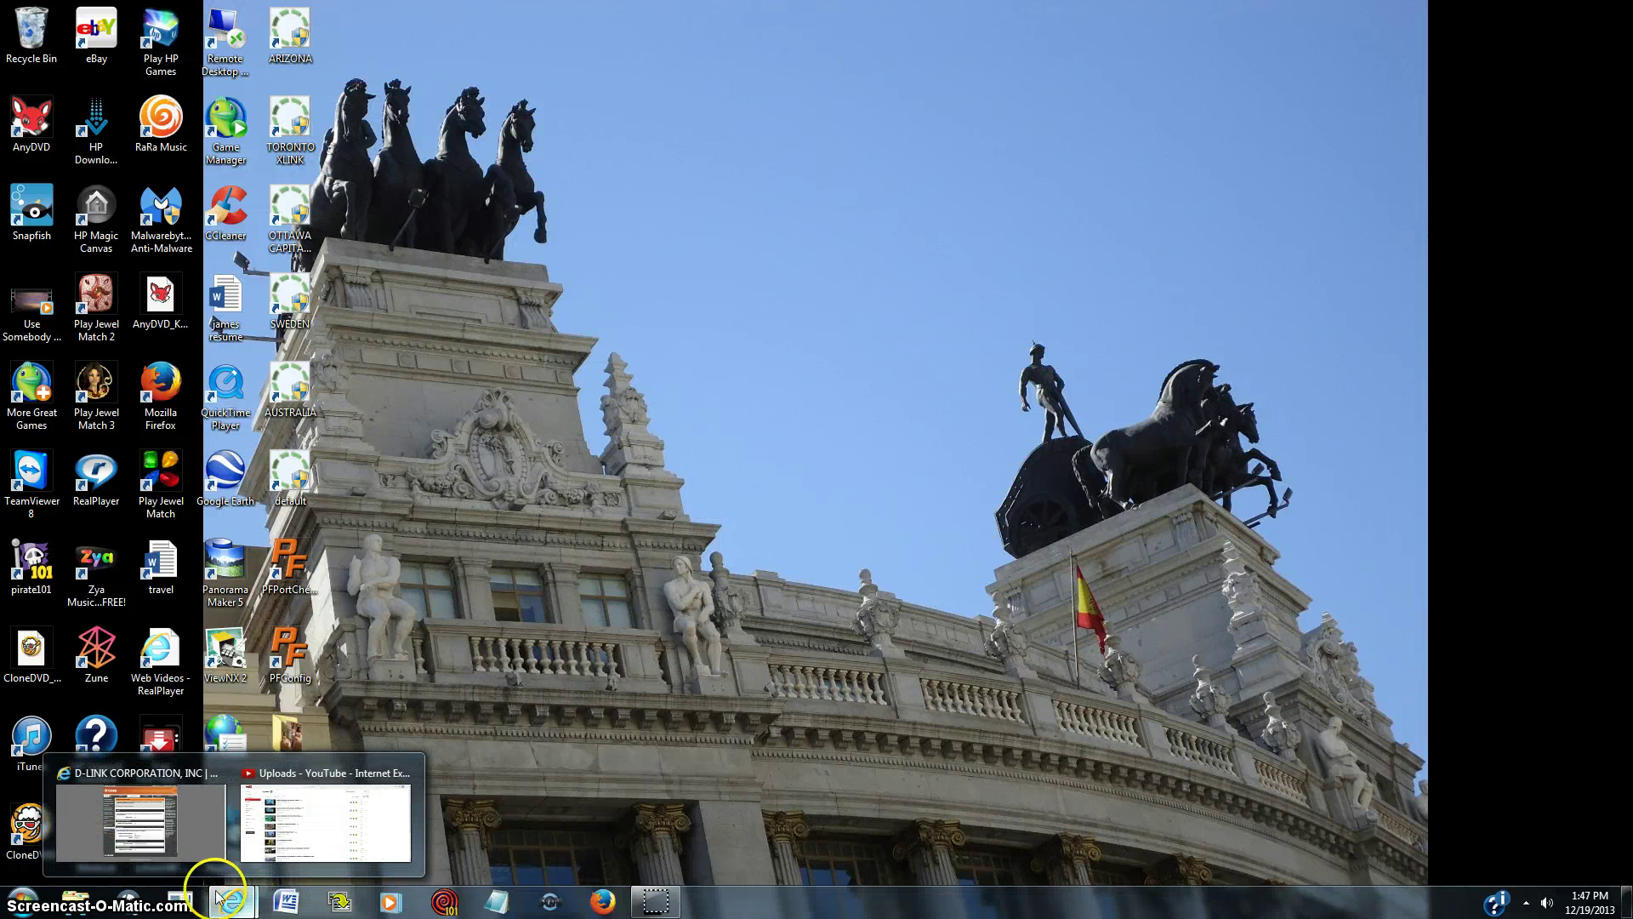
left_click(205, 810)
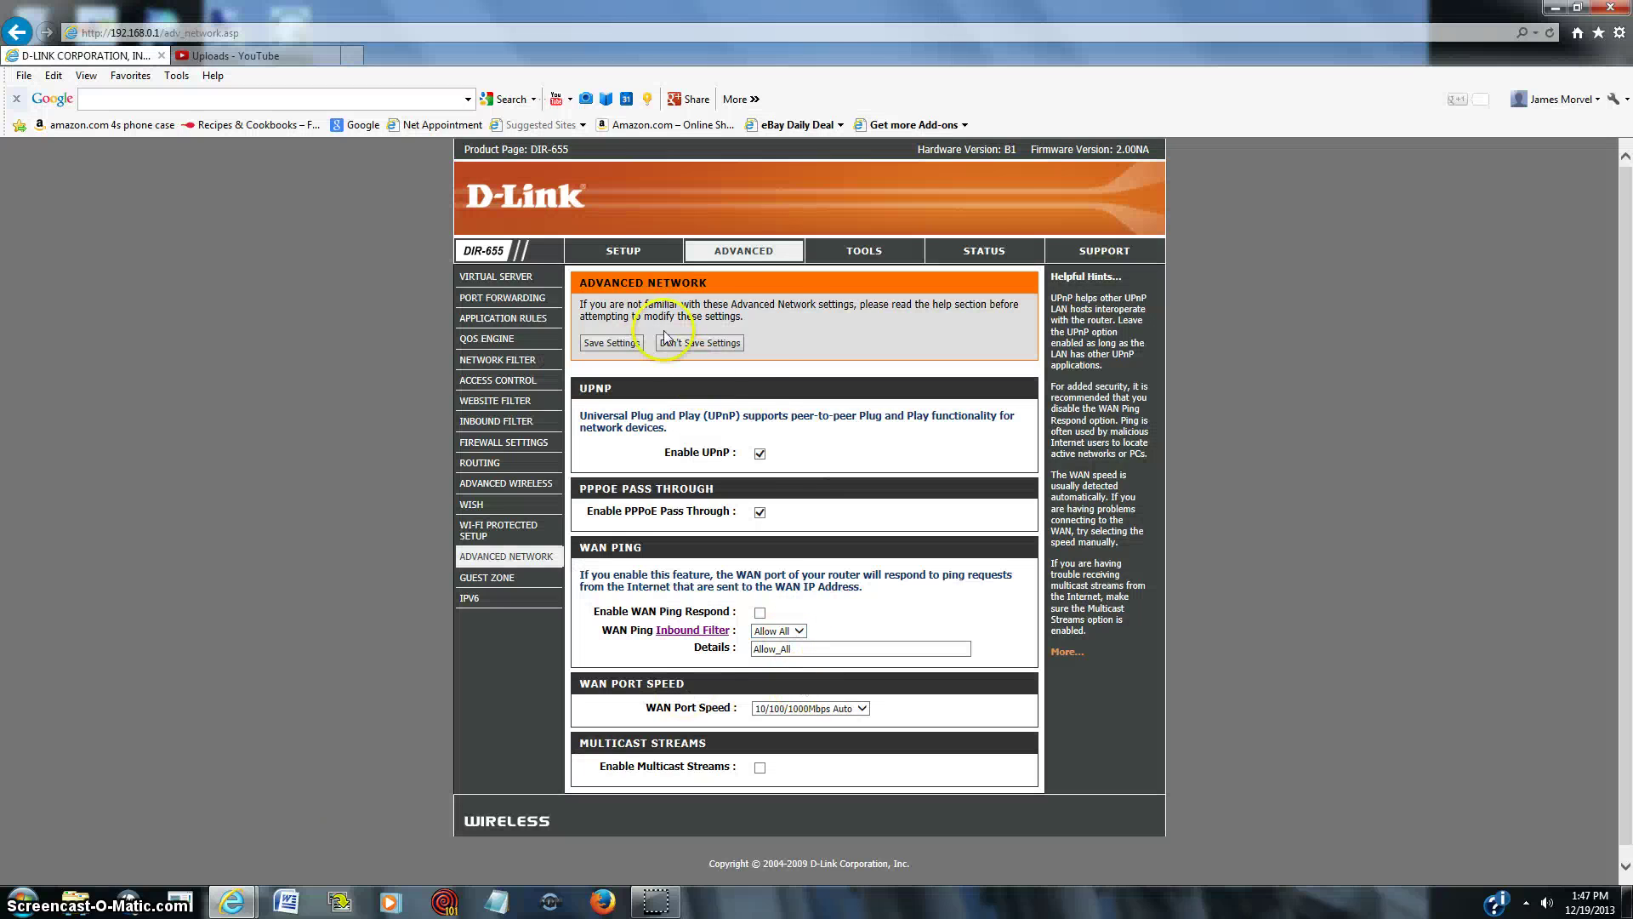
left_click(504, 298)
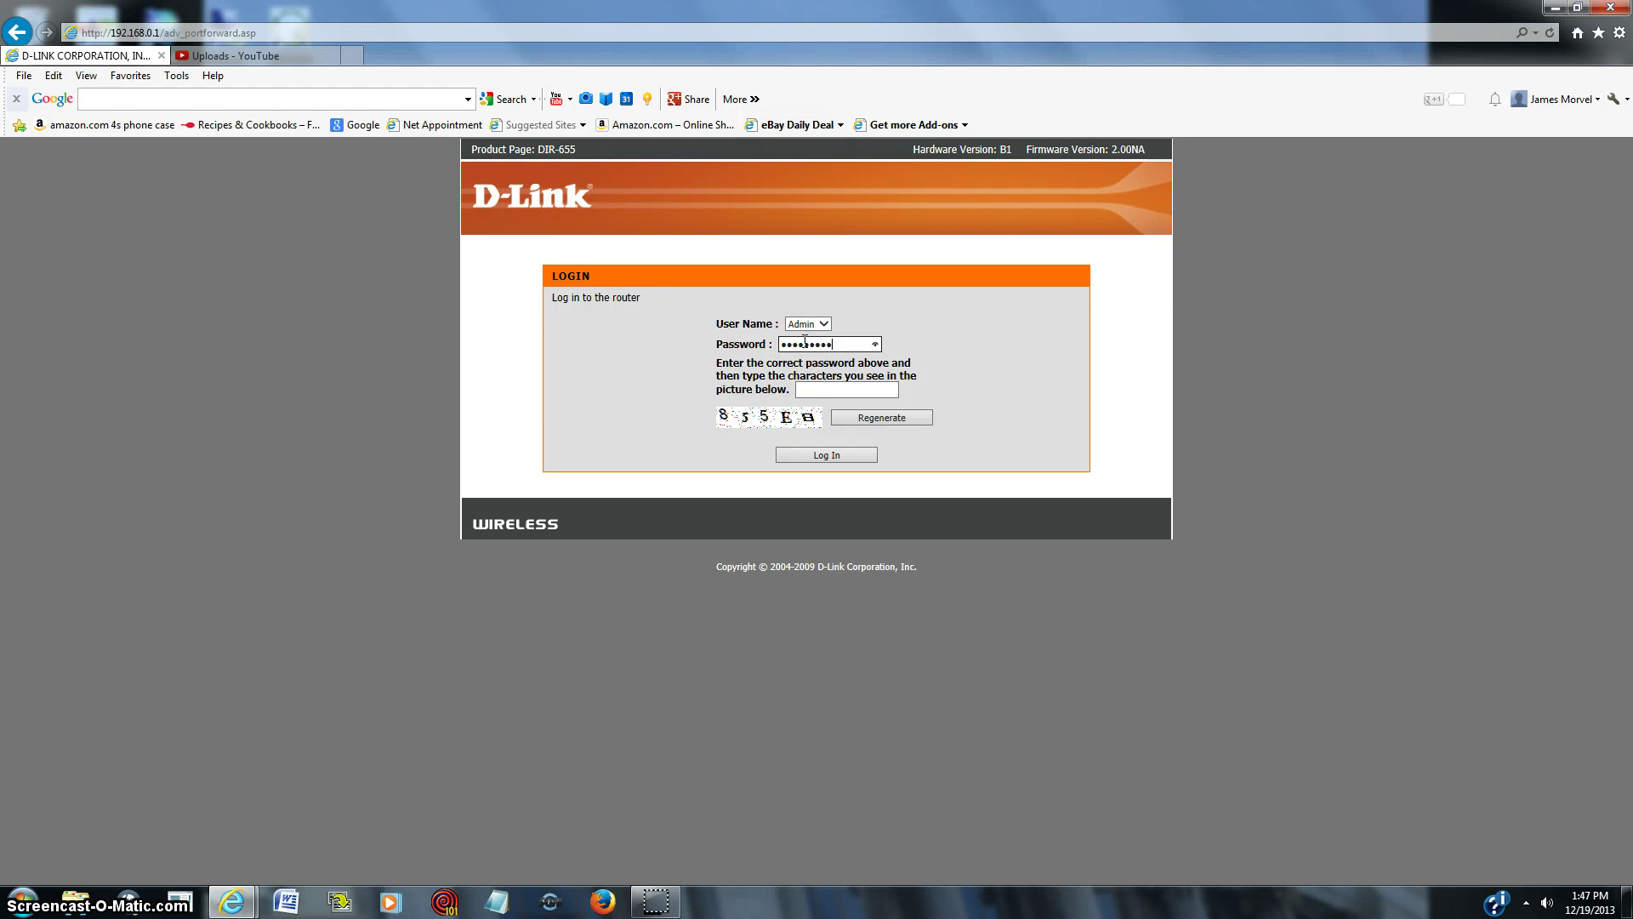
left_click(817, 389)
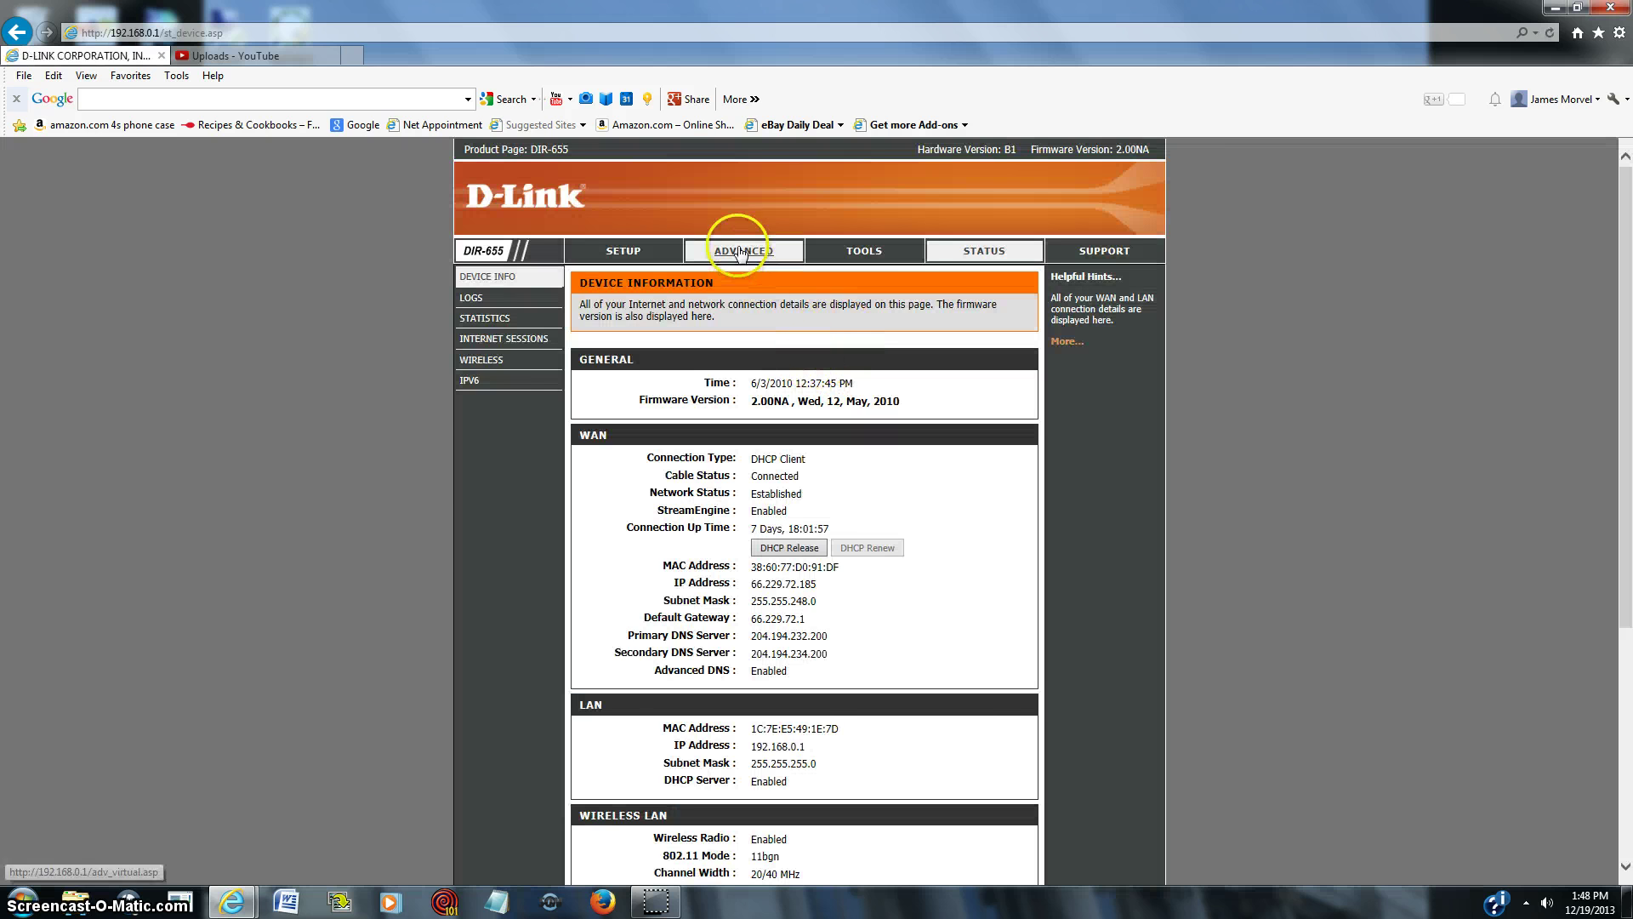
- Open the router's advanced Port Forwarding rules and examine the xlink rule's UDP port and IP address
left_click(740, 248)
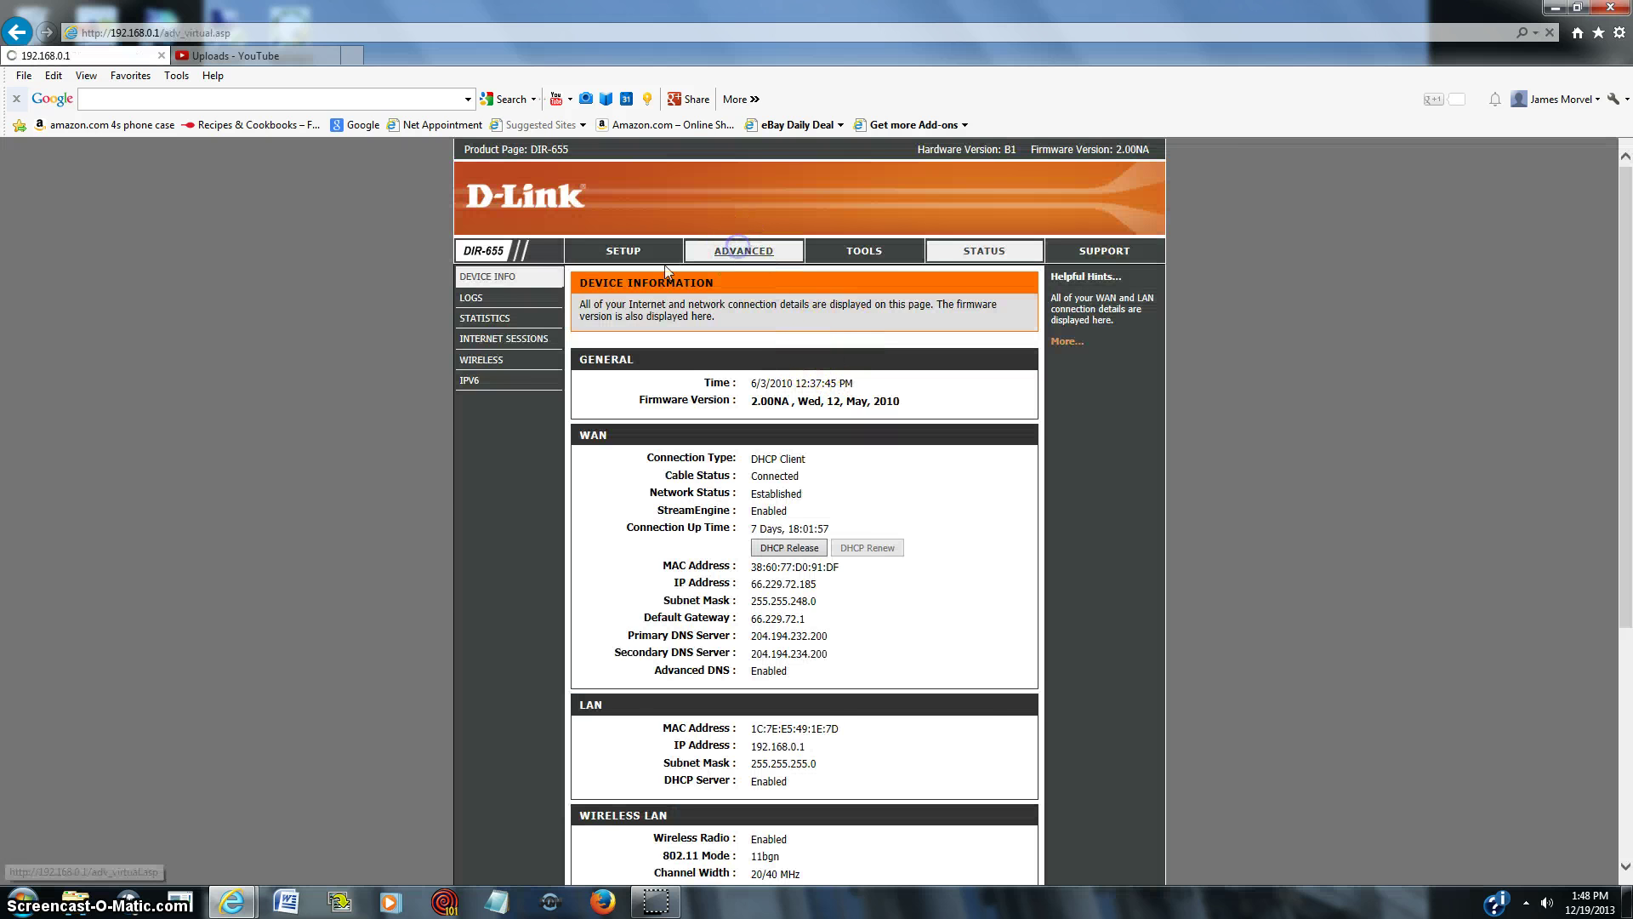
left_click(515, 299)
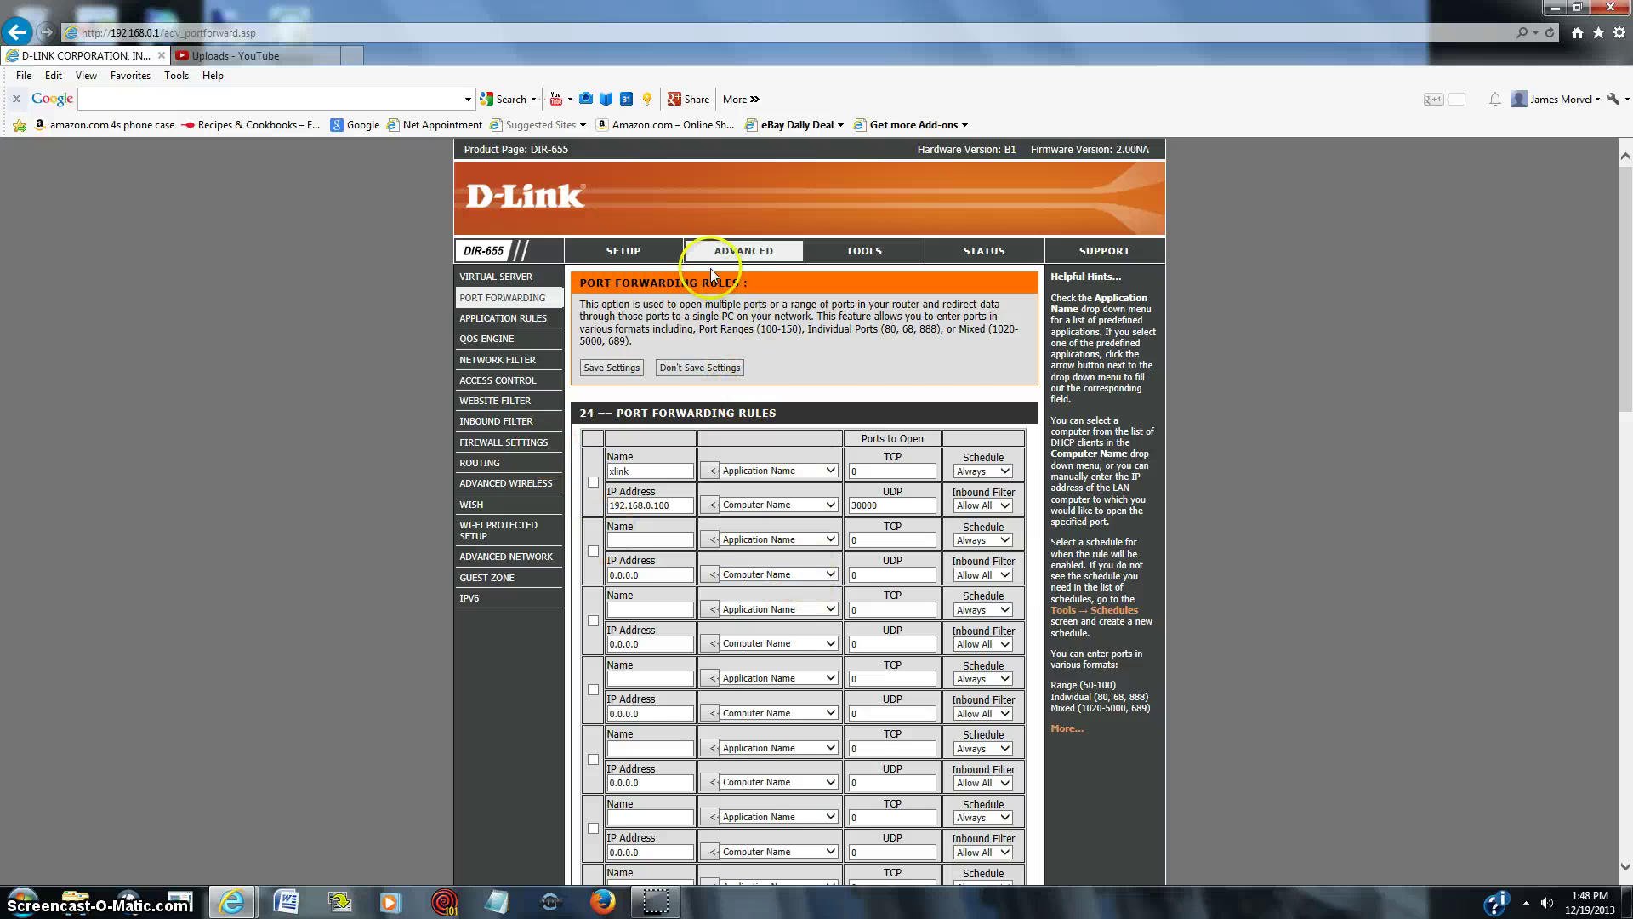
left_click(622, 252)
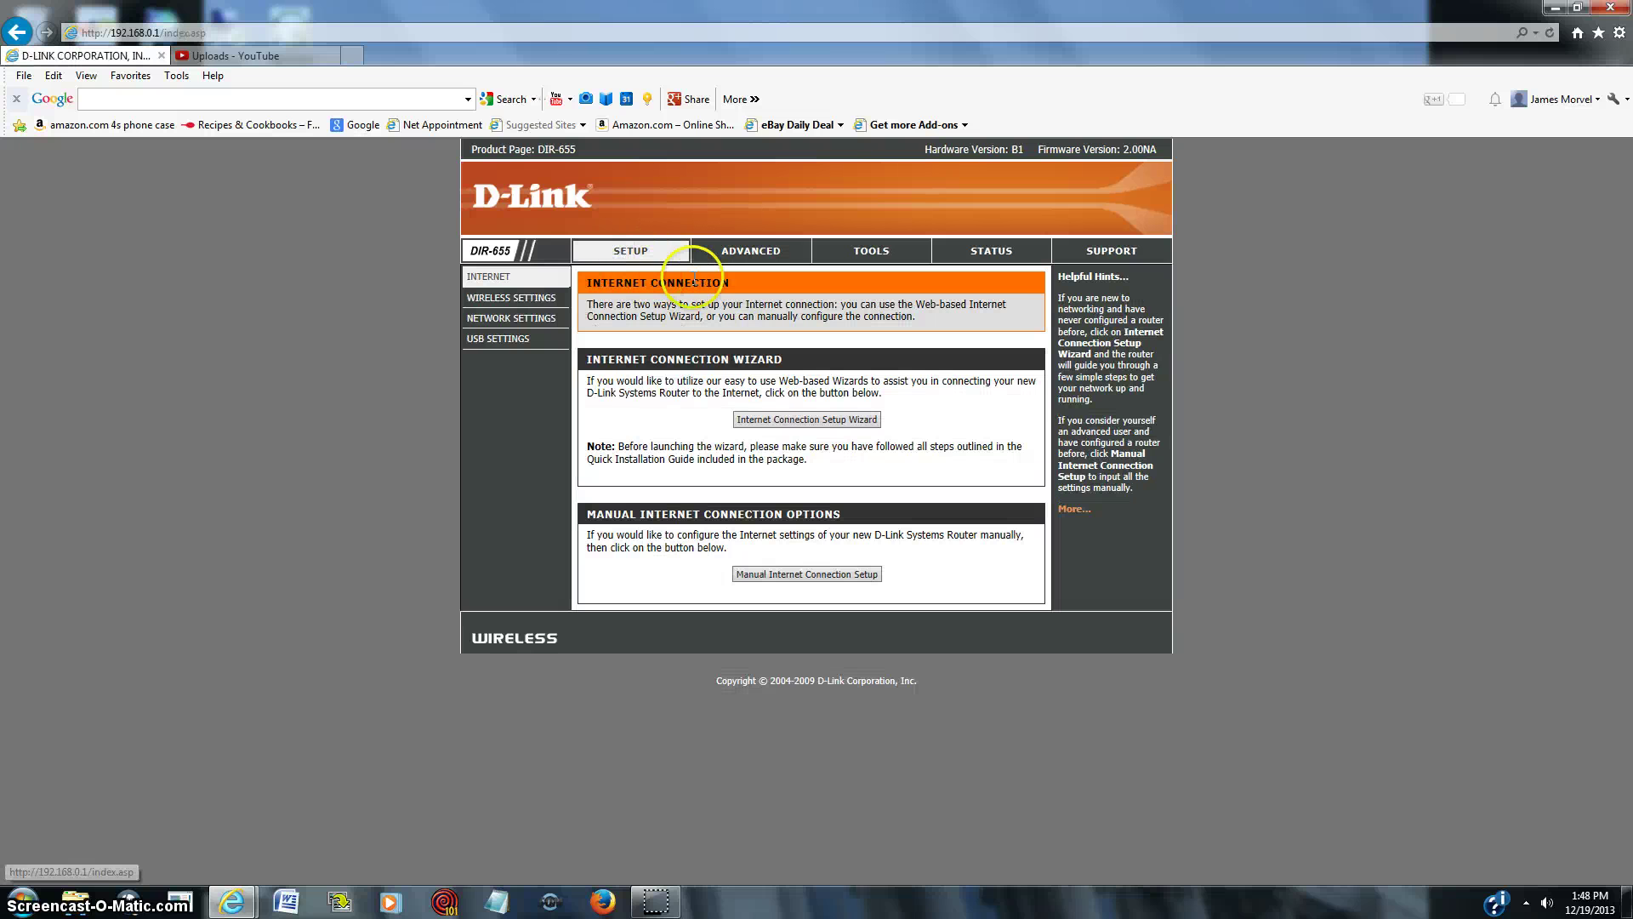
left_click(752, 252)
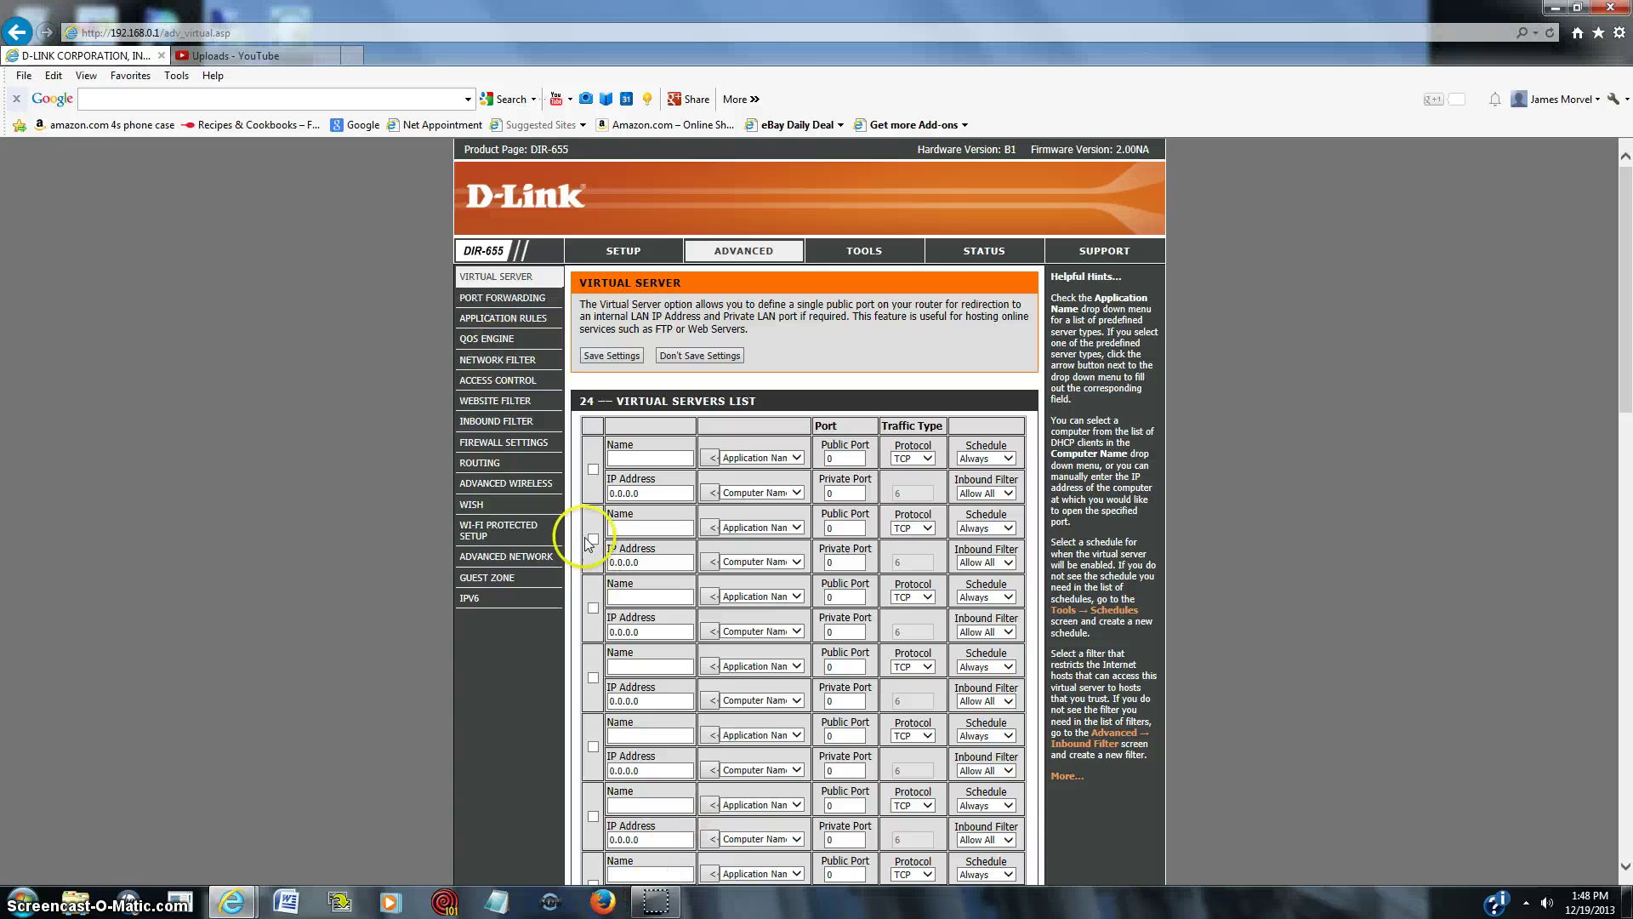
left_click(516, 299)
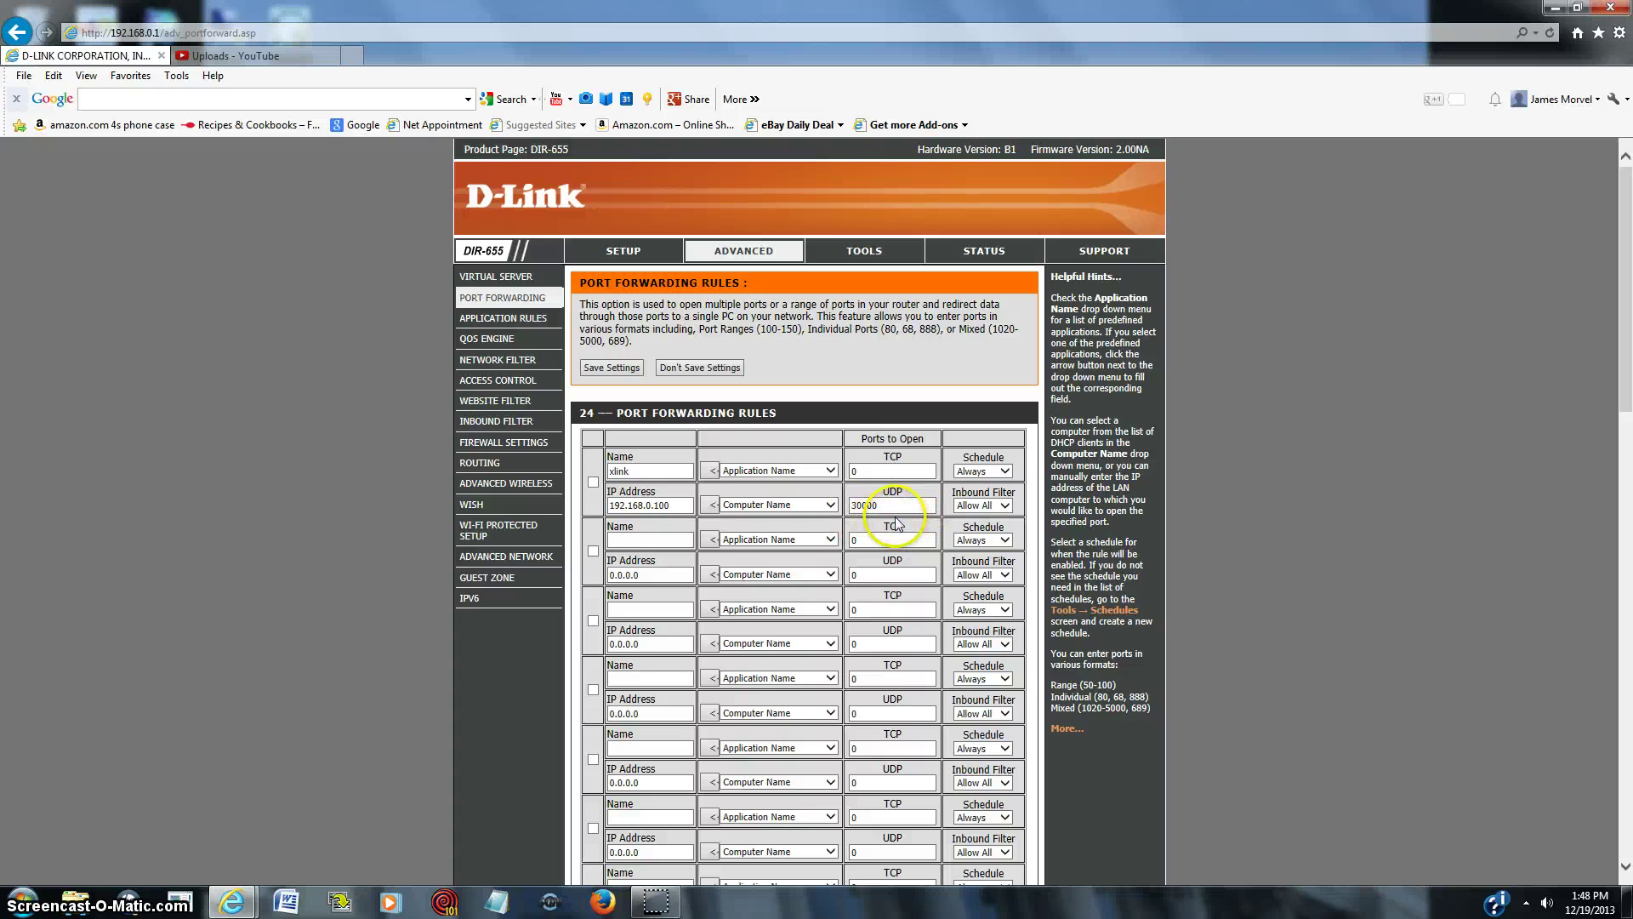
left_click(906, 505)
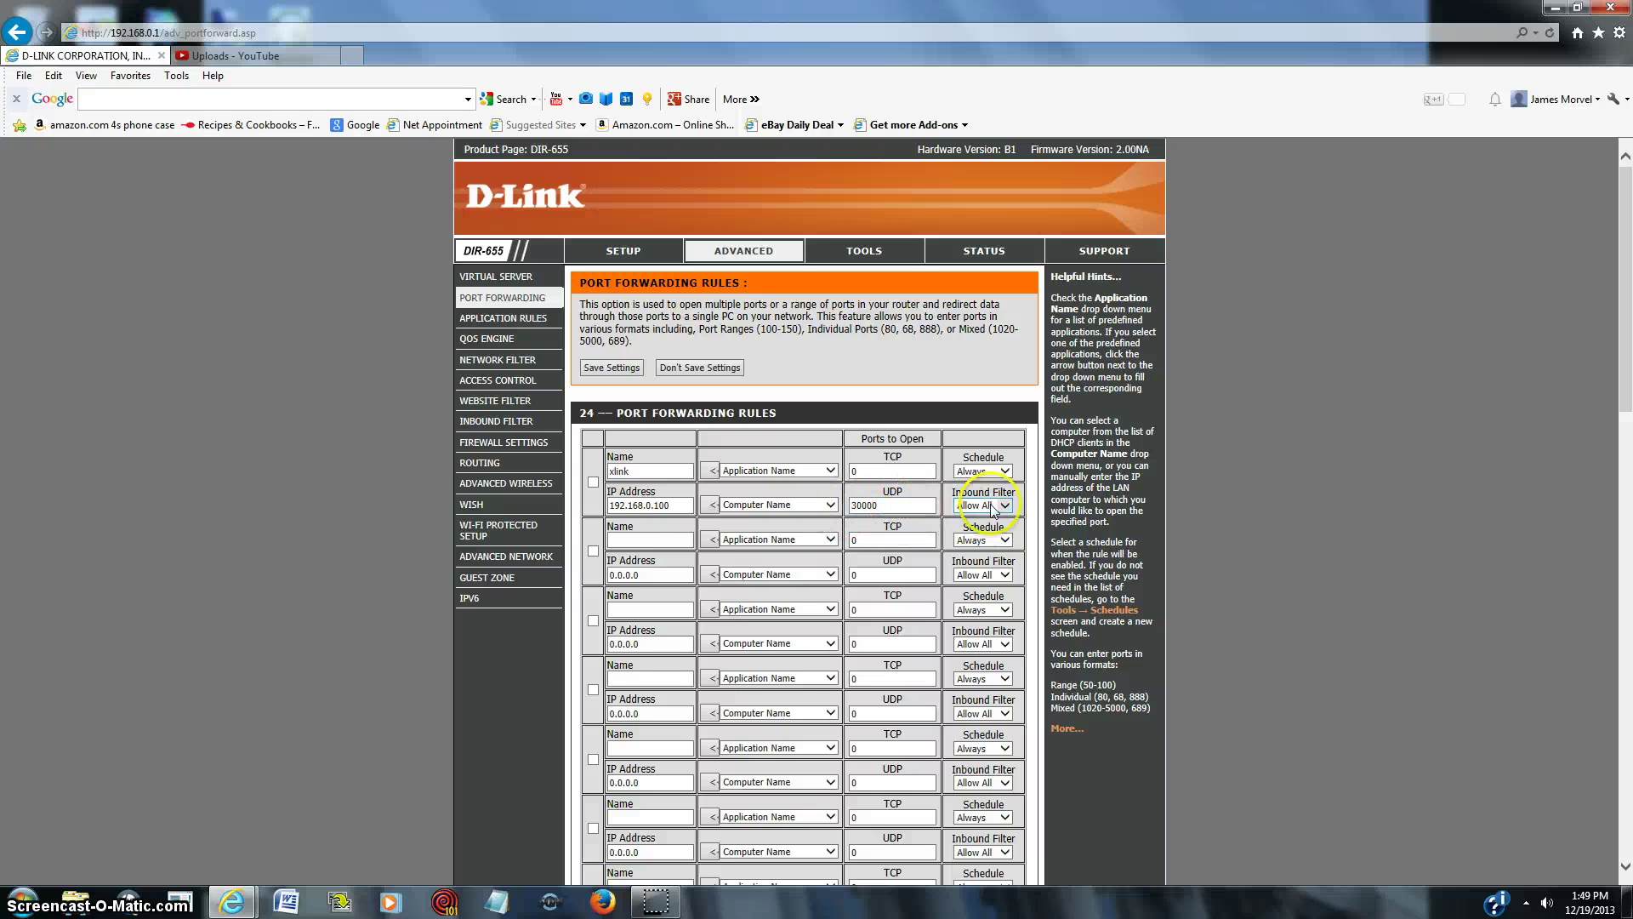
left_click(675, 508)
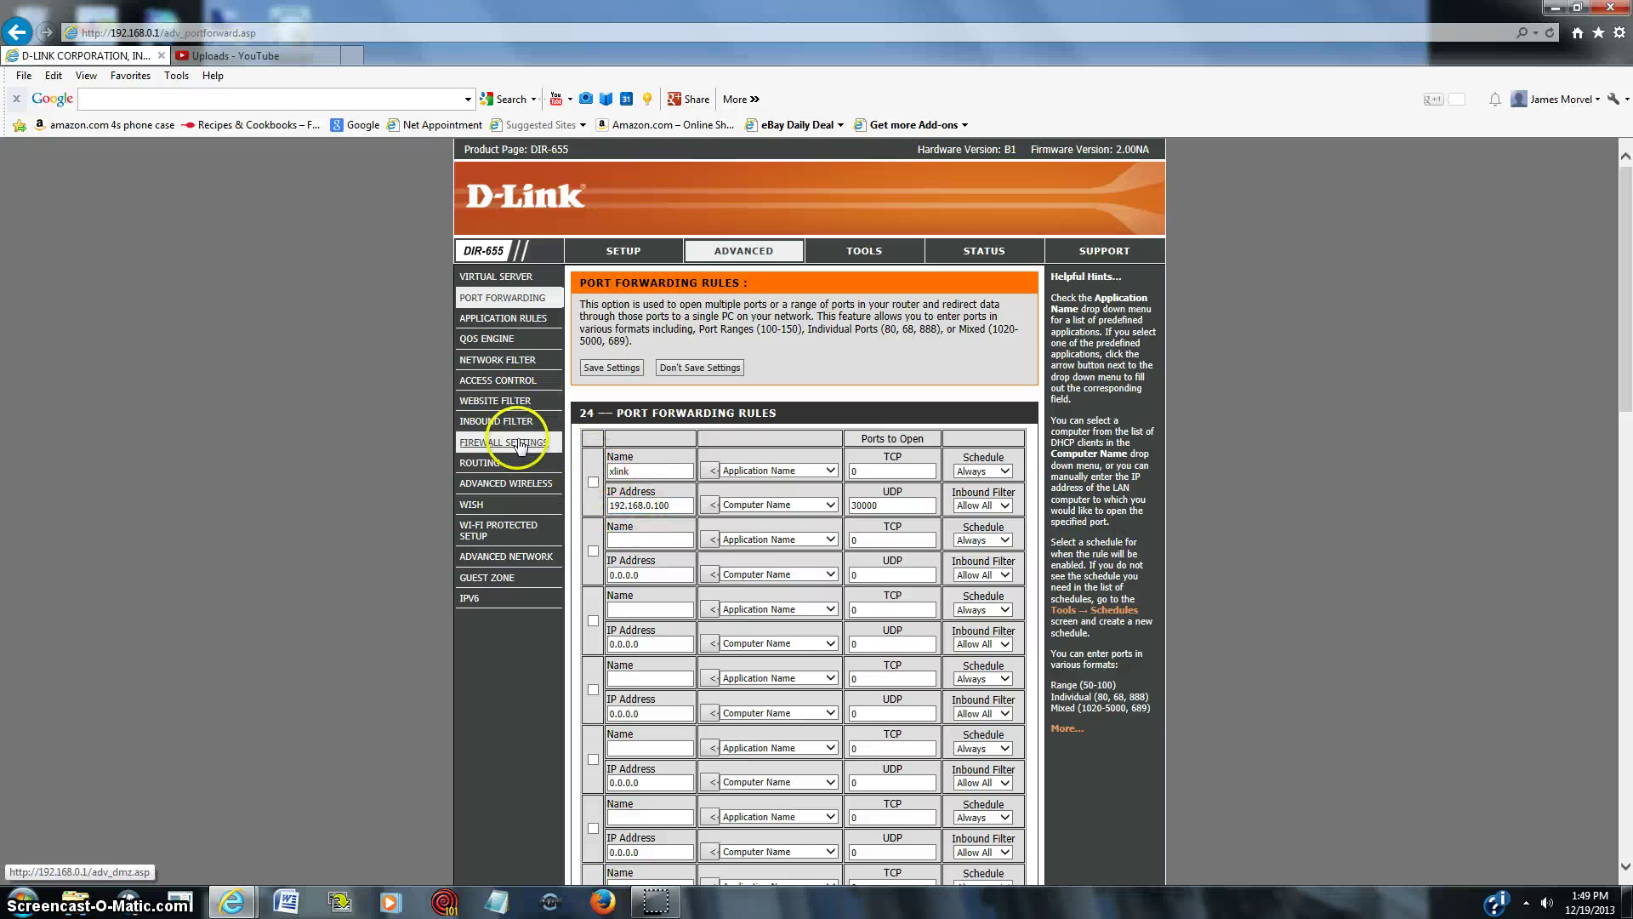
- Open the router's Advanced Network settings and examine the Enable UPnP option
left_click(504, 558)
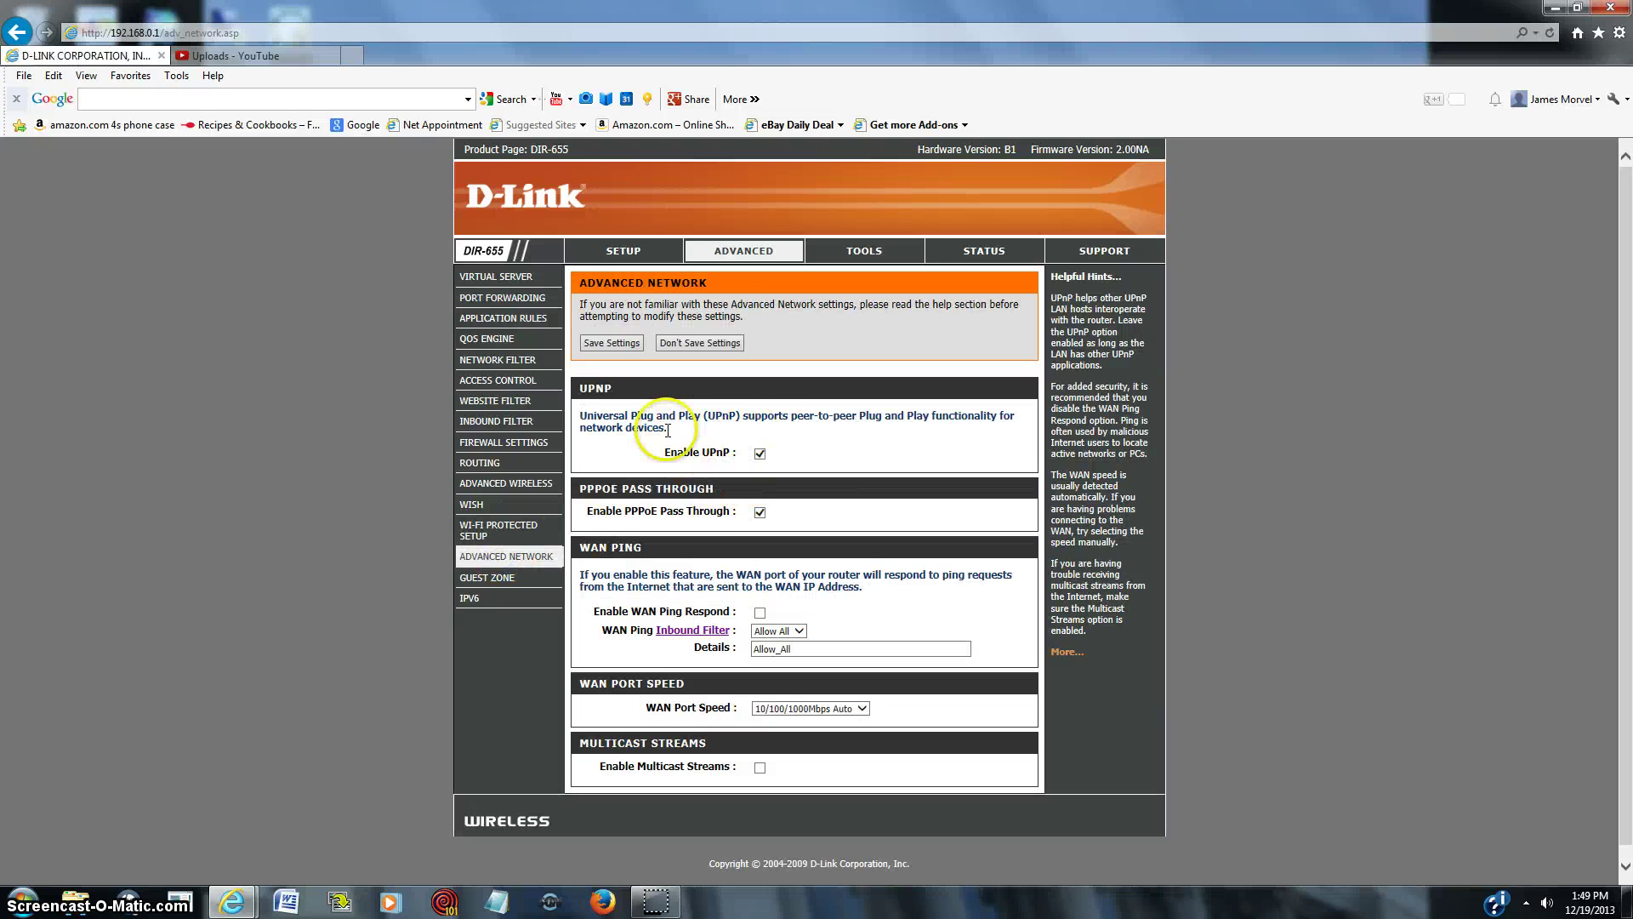
left_click_drag(665, 445, 858, 491)
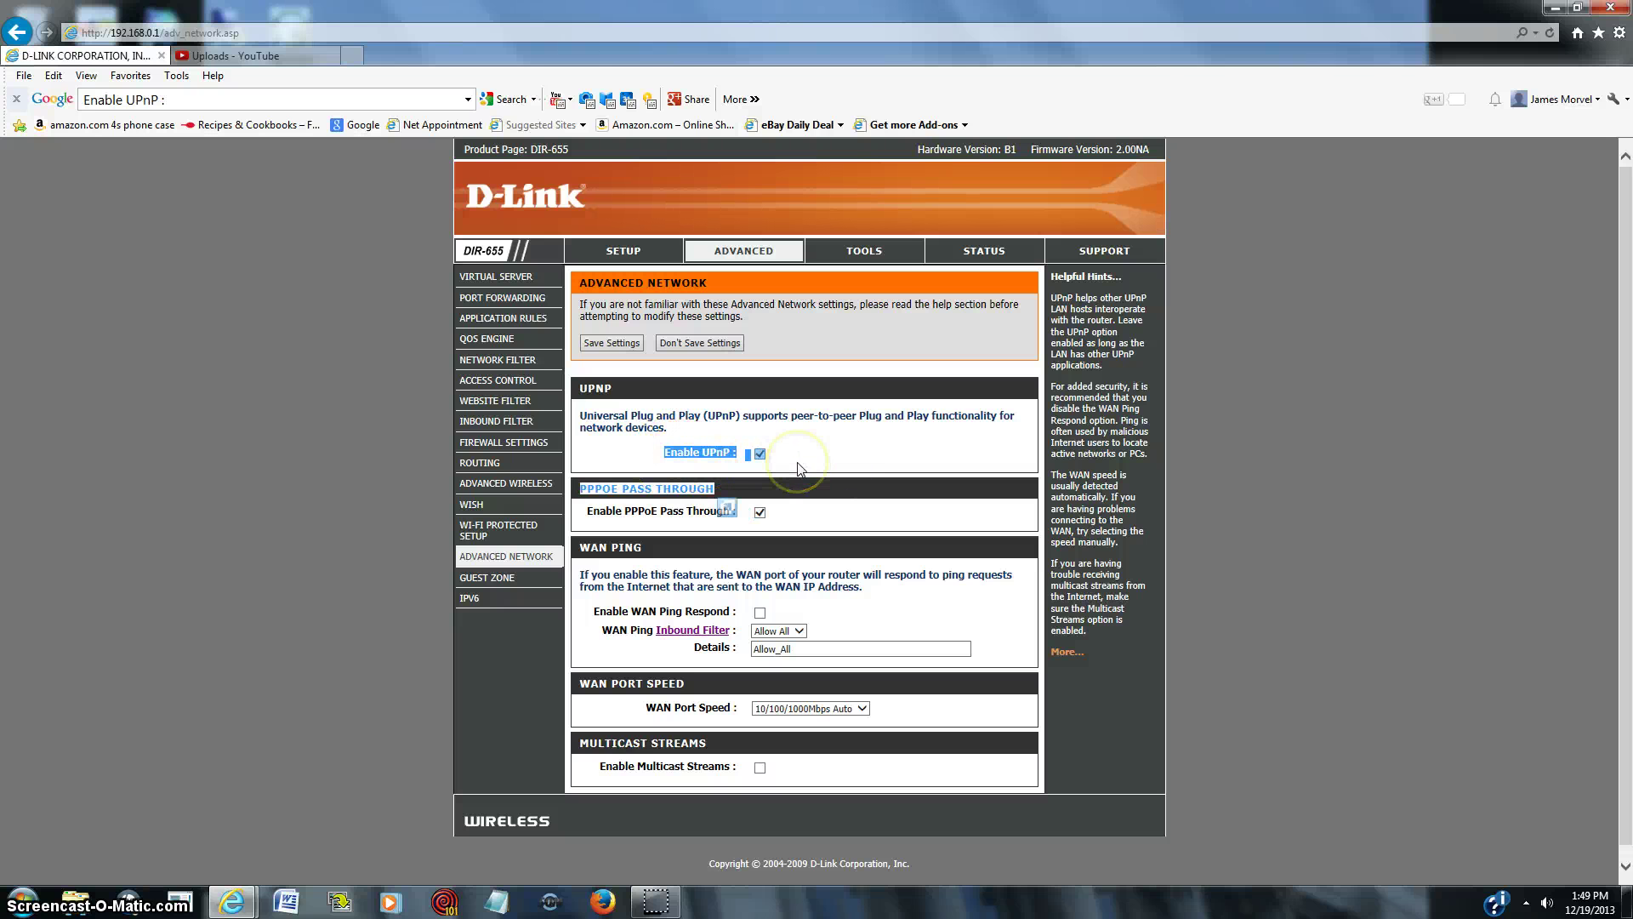
left_click(791, 464)
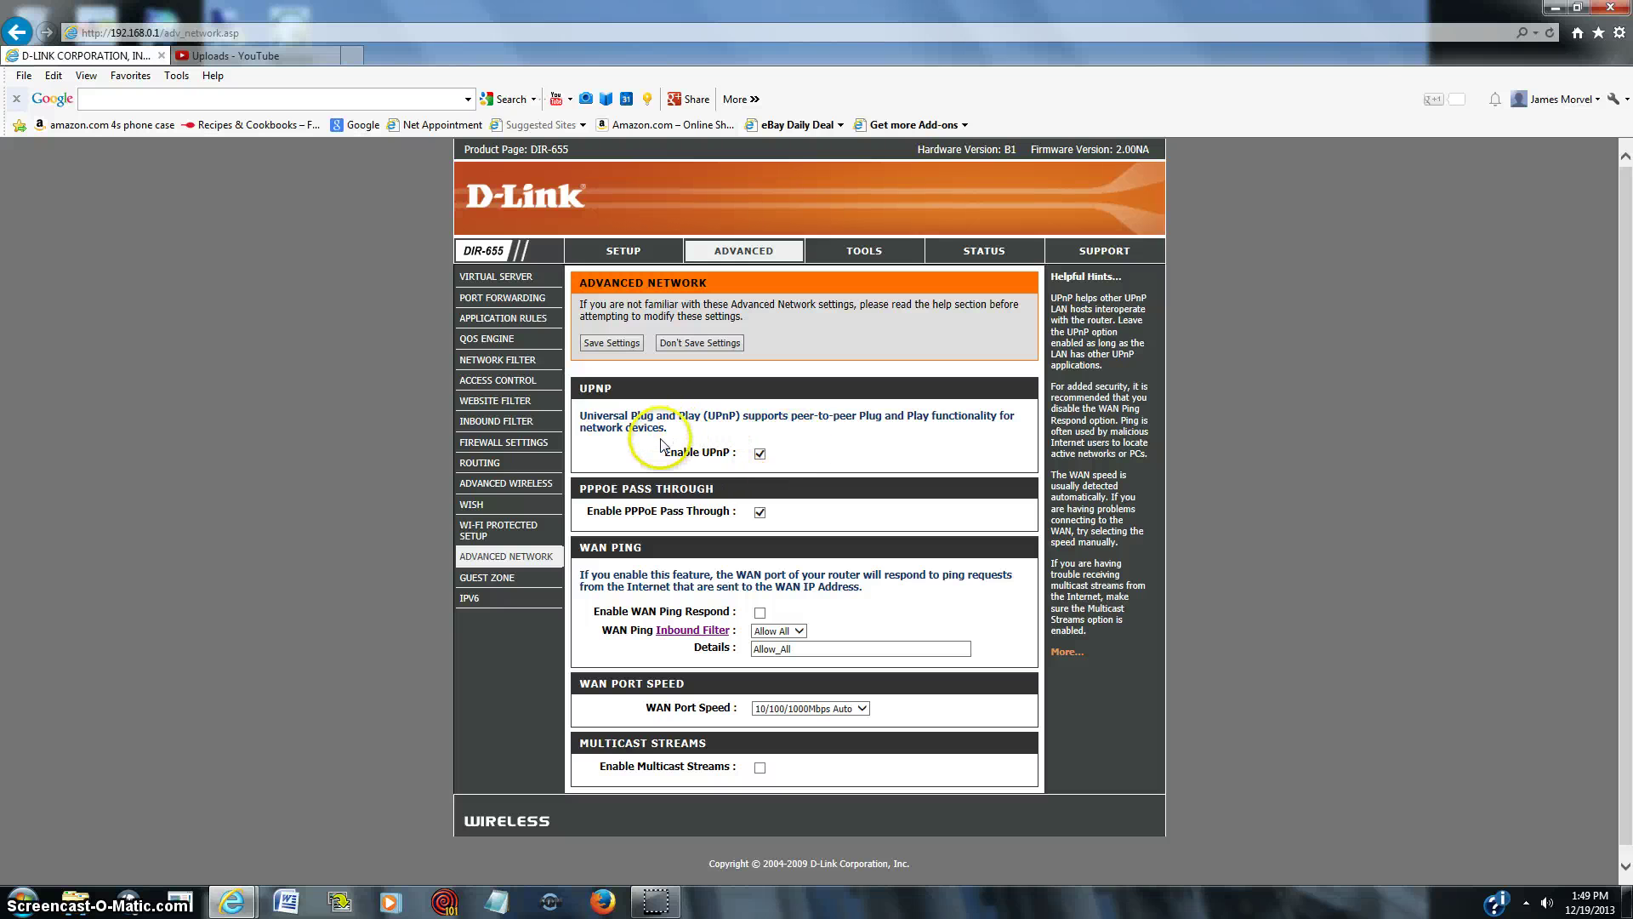
left_click_drag(658, 444, 812, 473)
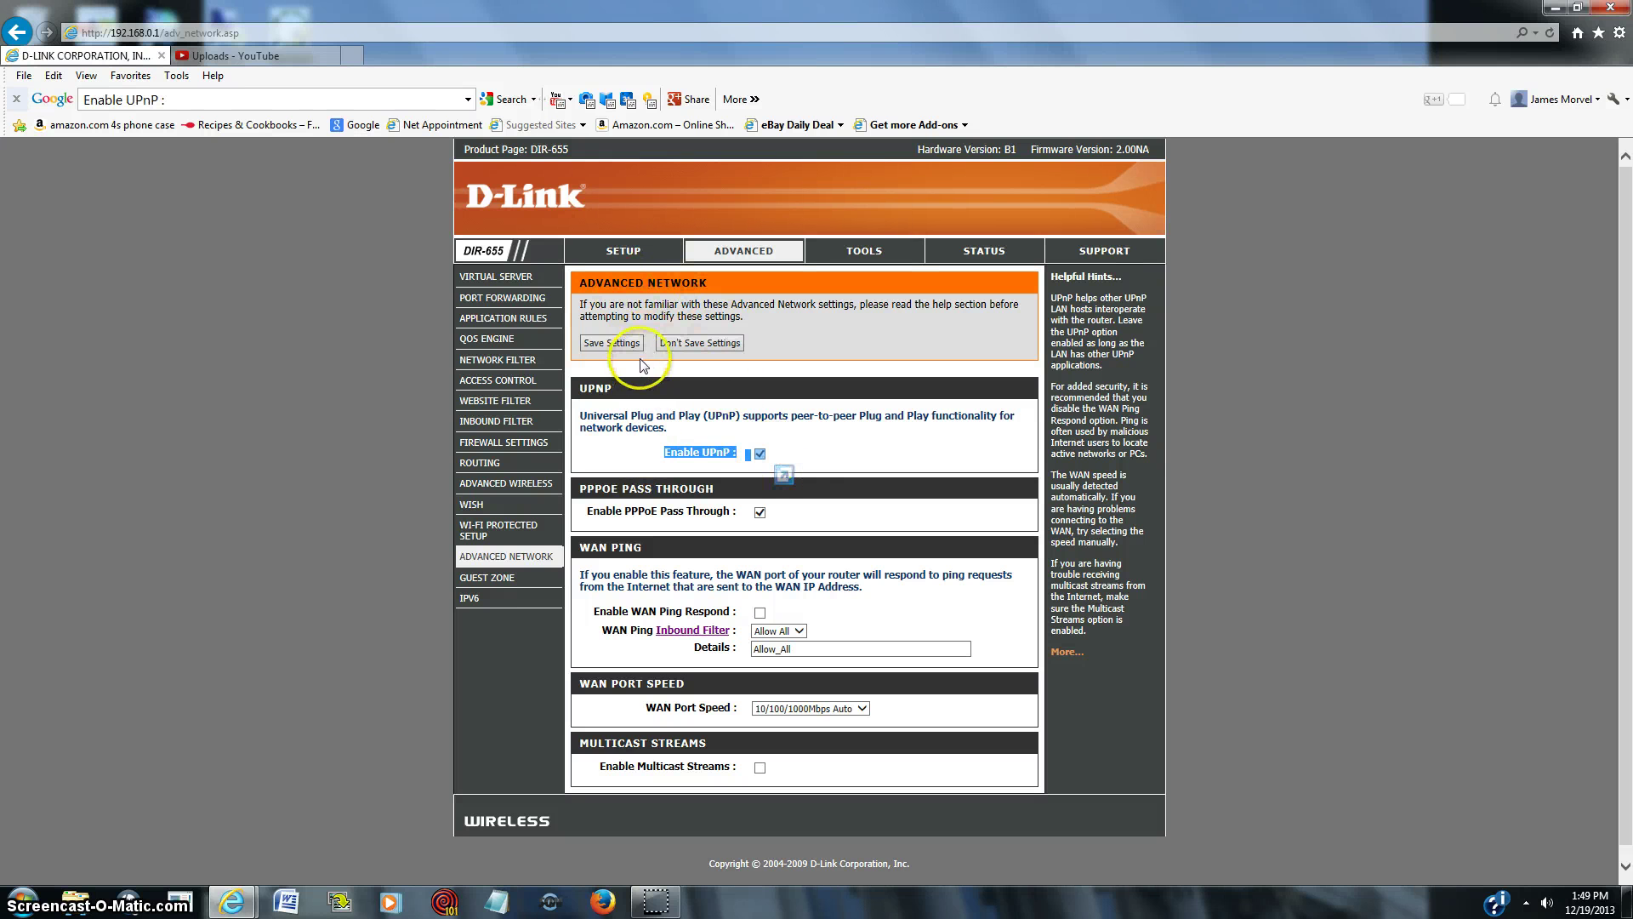
left_click(800, 451)
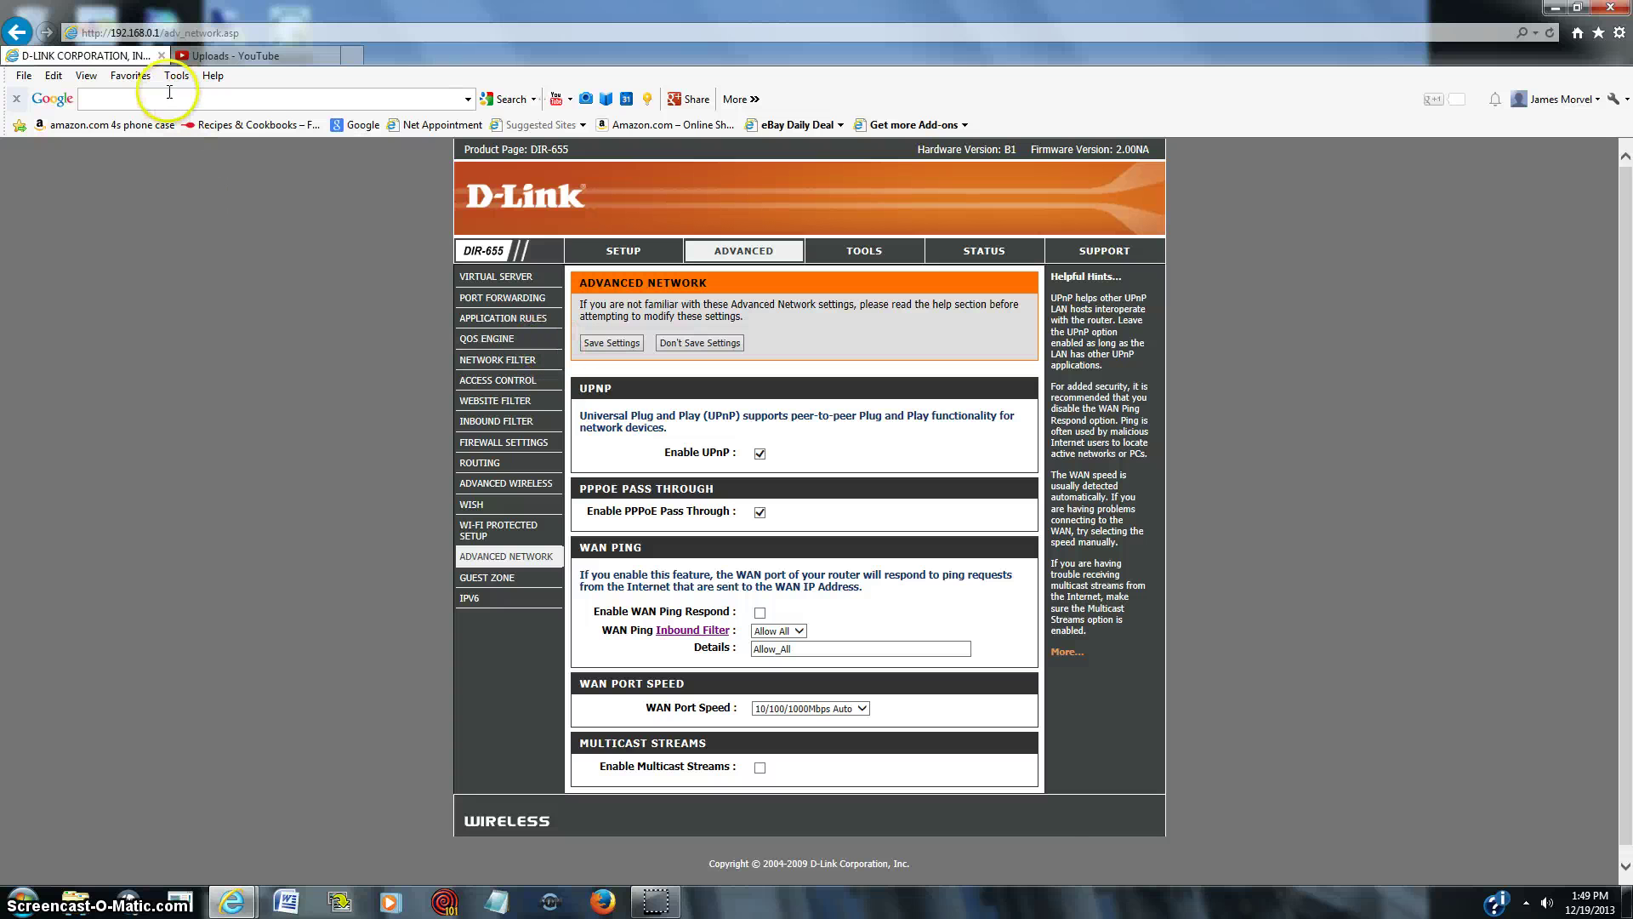
- Close the D-Link router page and minimize the browser to show the desktop
left_click(161, 55)
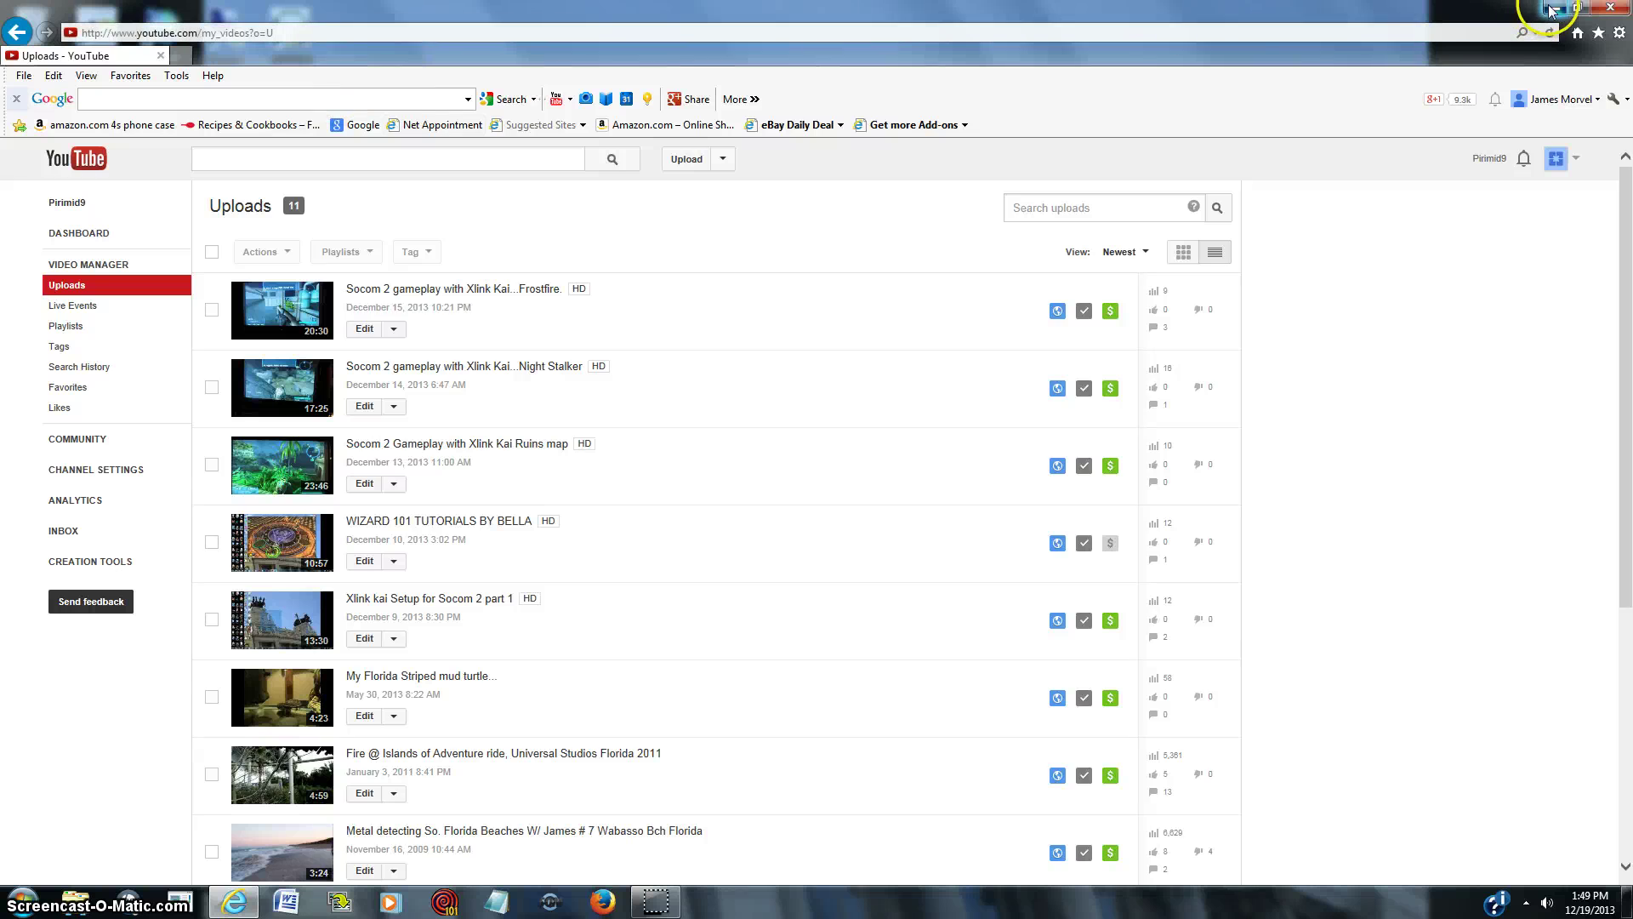
left_click(1552, 10)
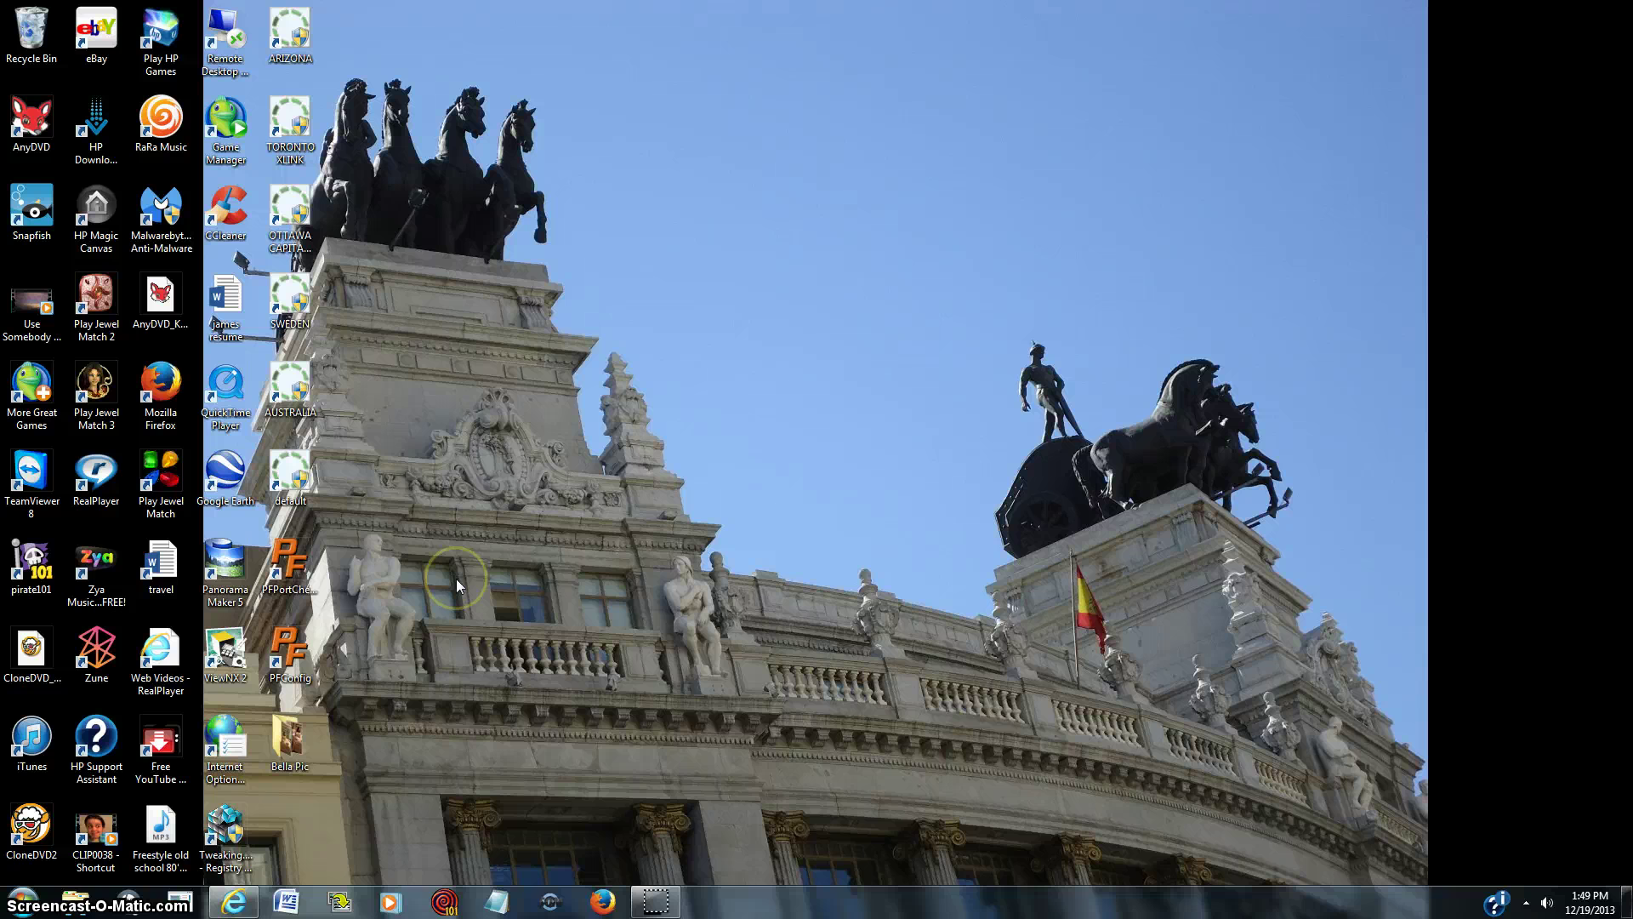
left_click(507, 627)
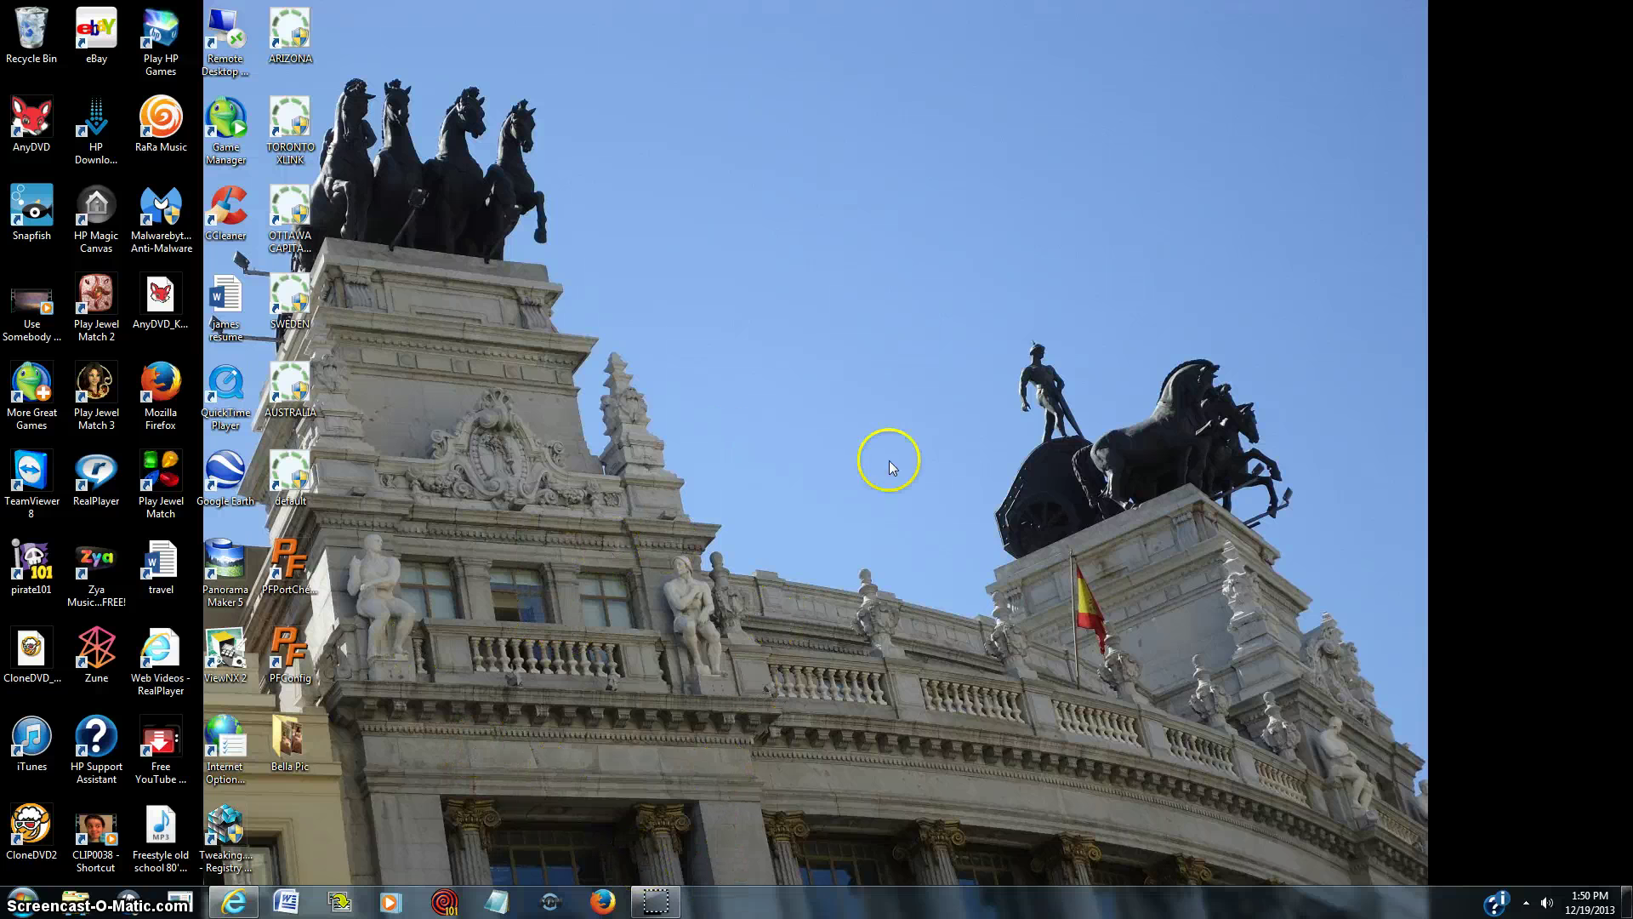
- Restore Internet Explorer and open the Kai ip generator page from the saved favorites
mouse_move(252, 903)
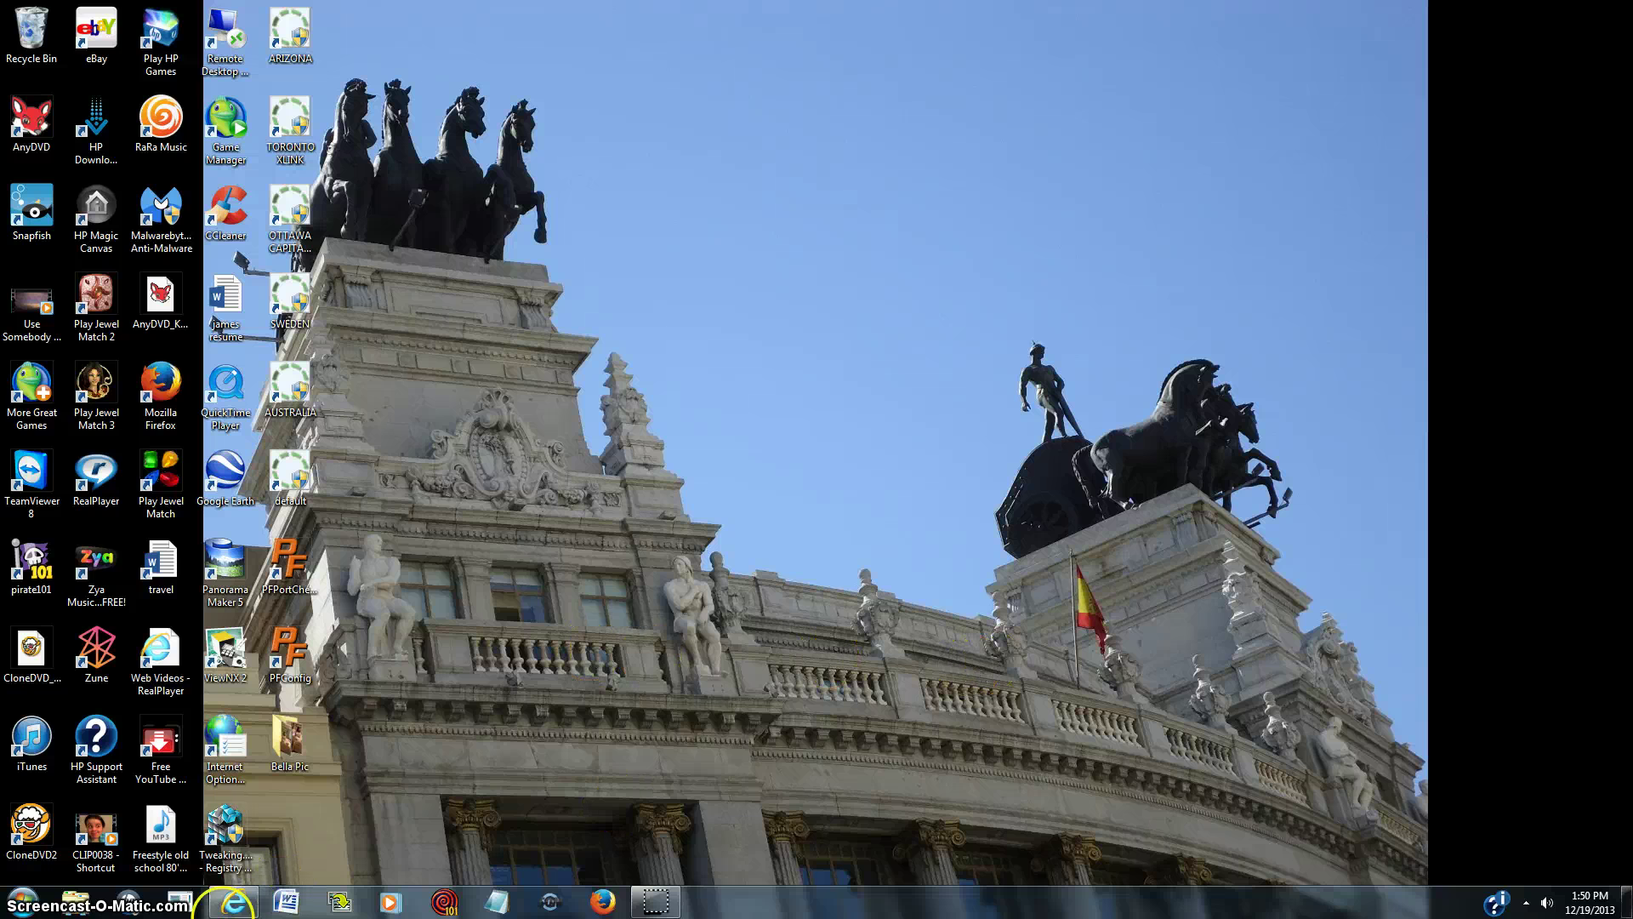
left_click(231, 902)
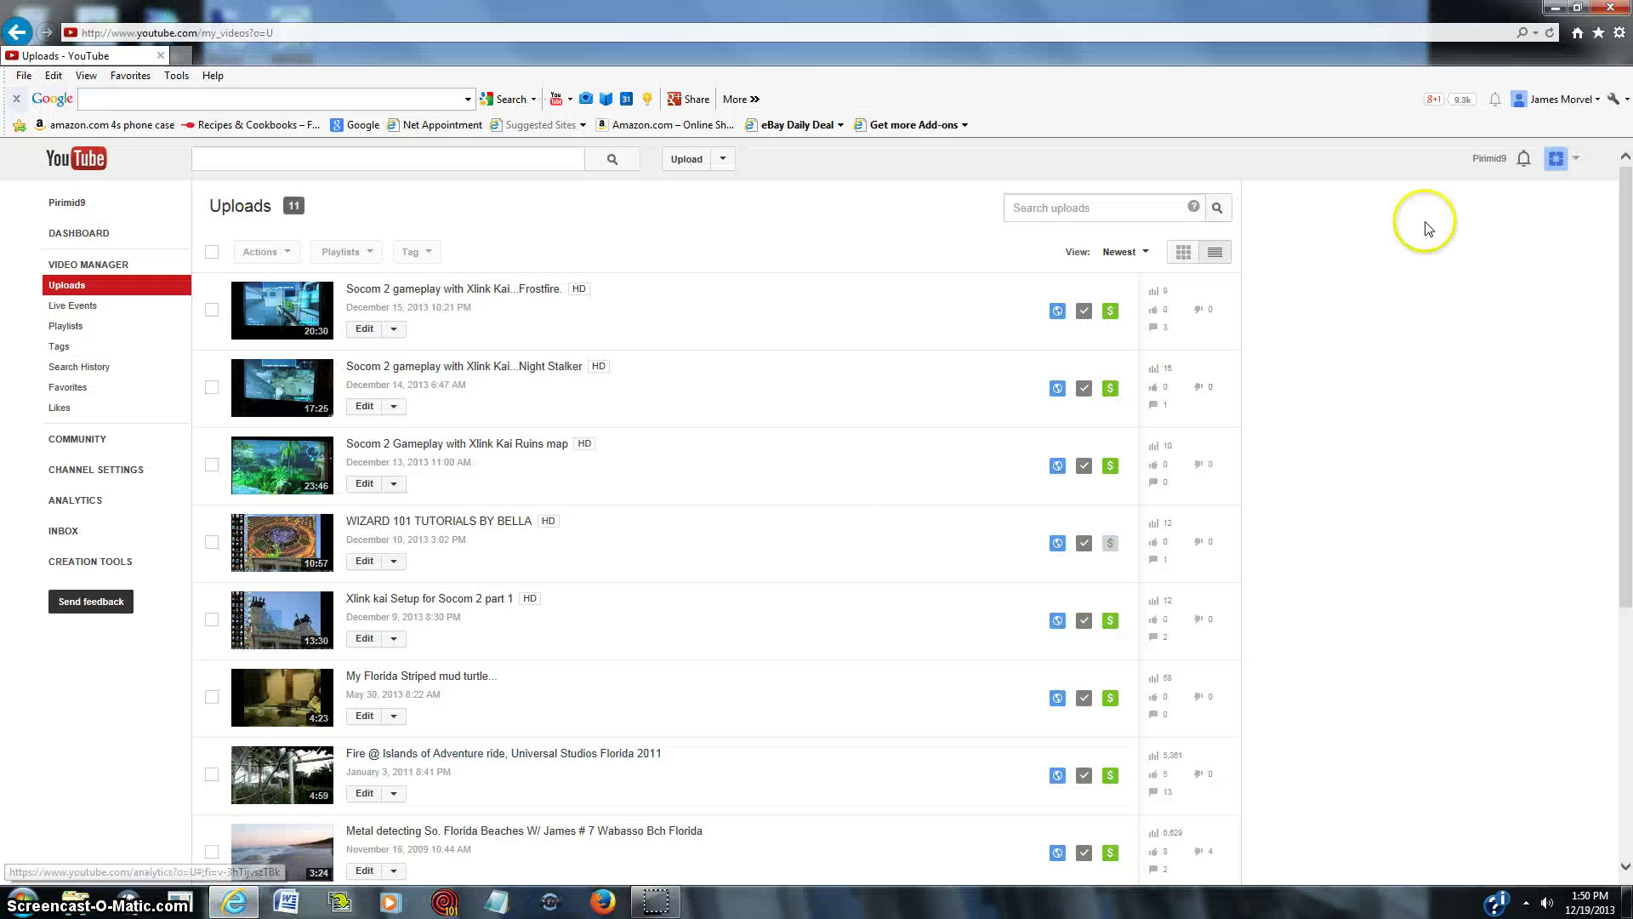
left_click(1598, 33)
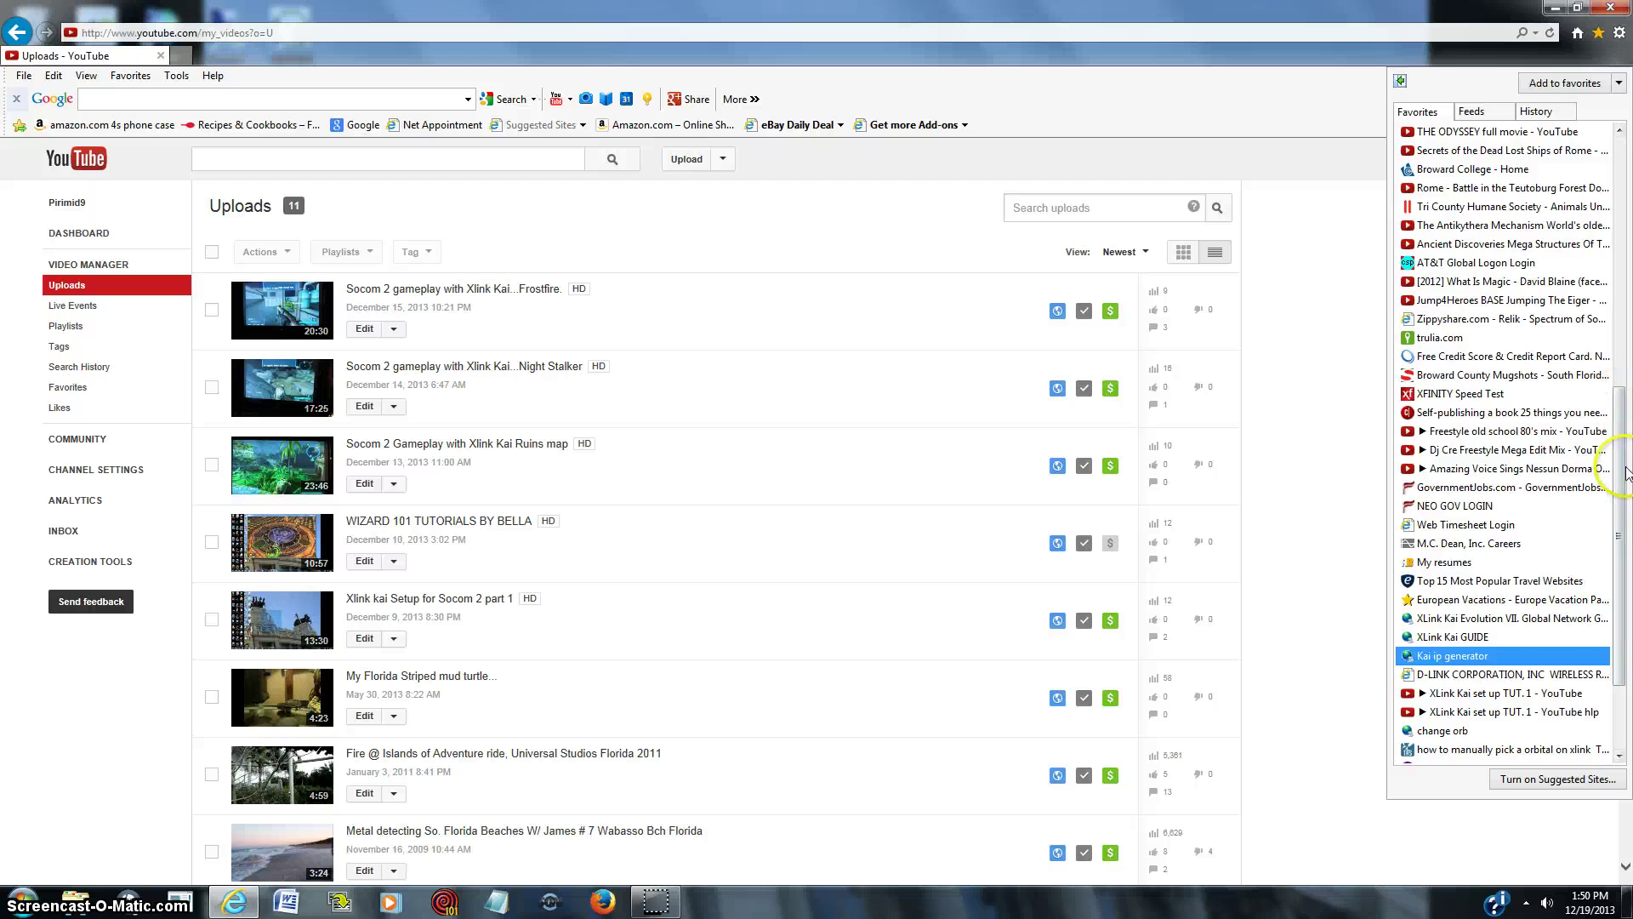
left_click(1497, 655)
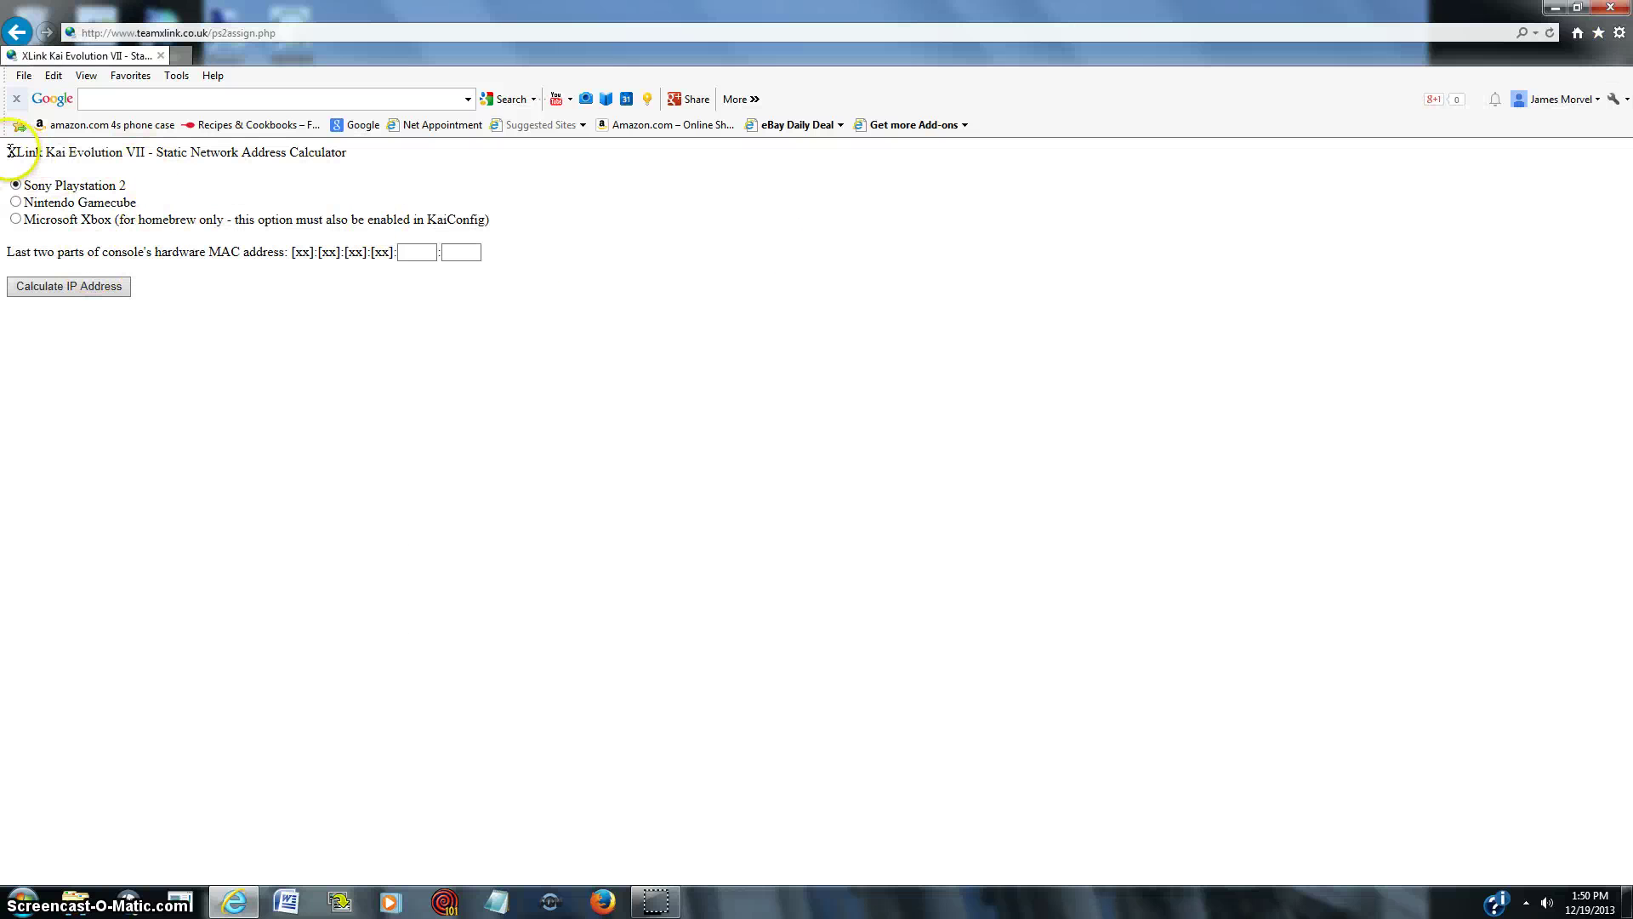
left_click(90, 95)
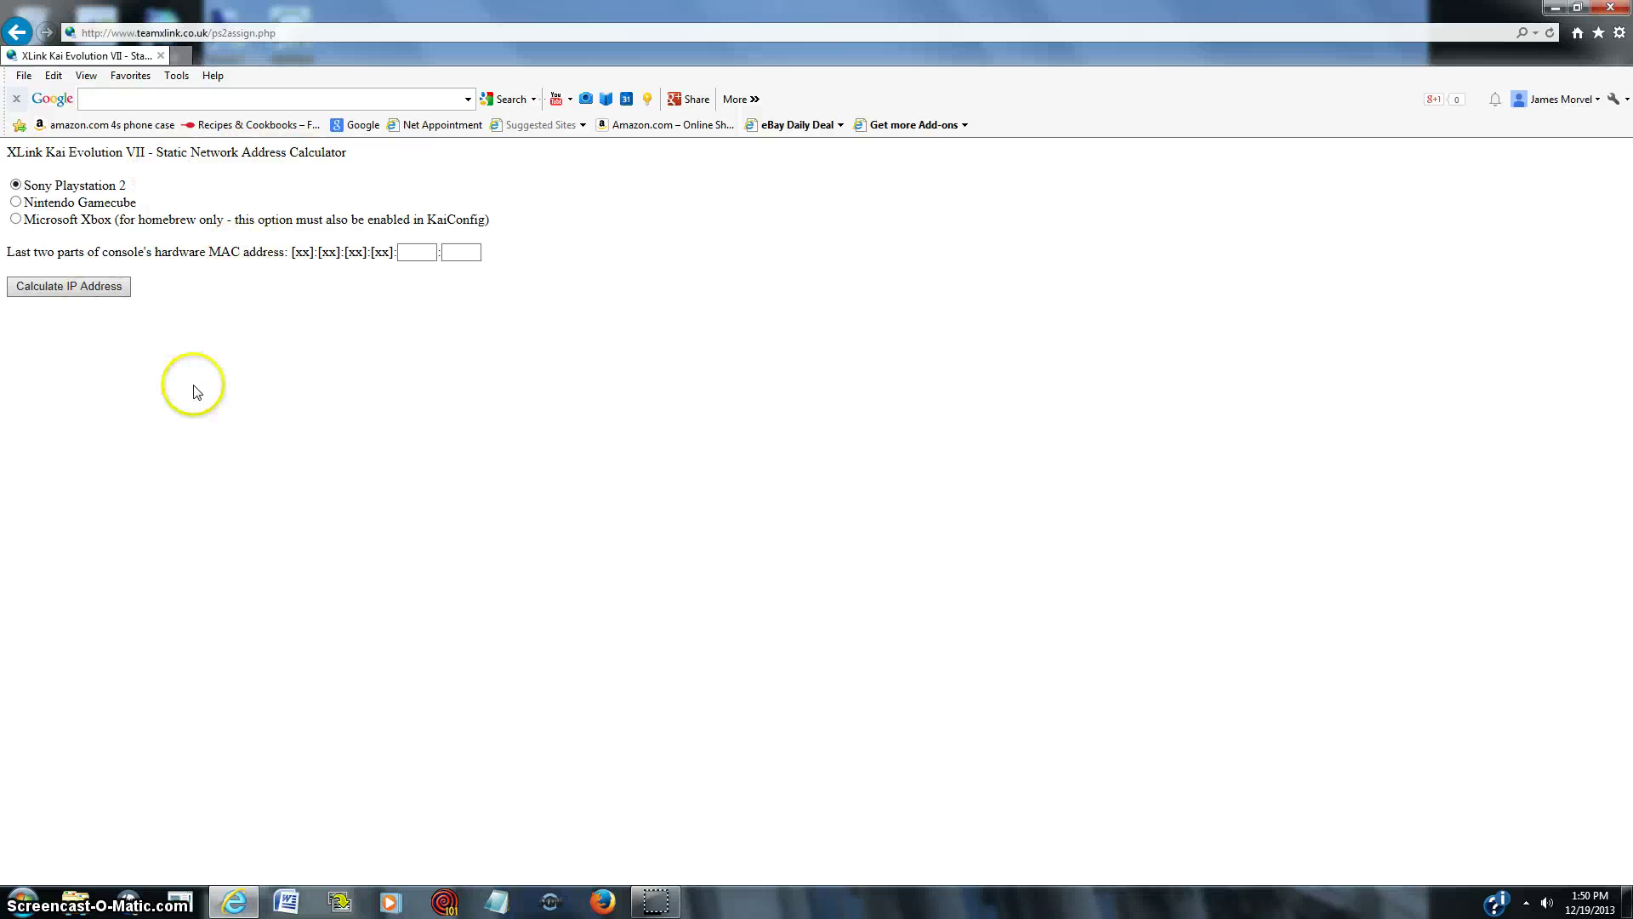
- Open Notepad, write the phrase "xlink kai ip generator" and select it
left_click(500, 901)
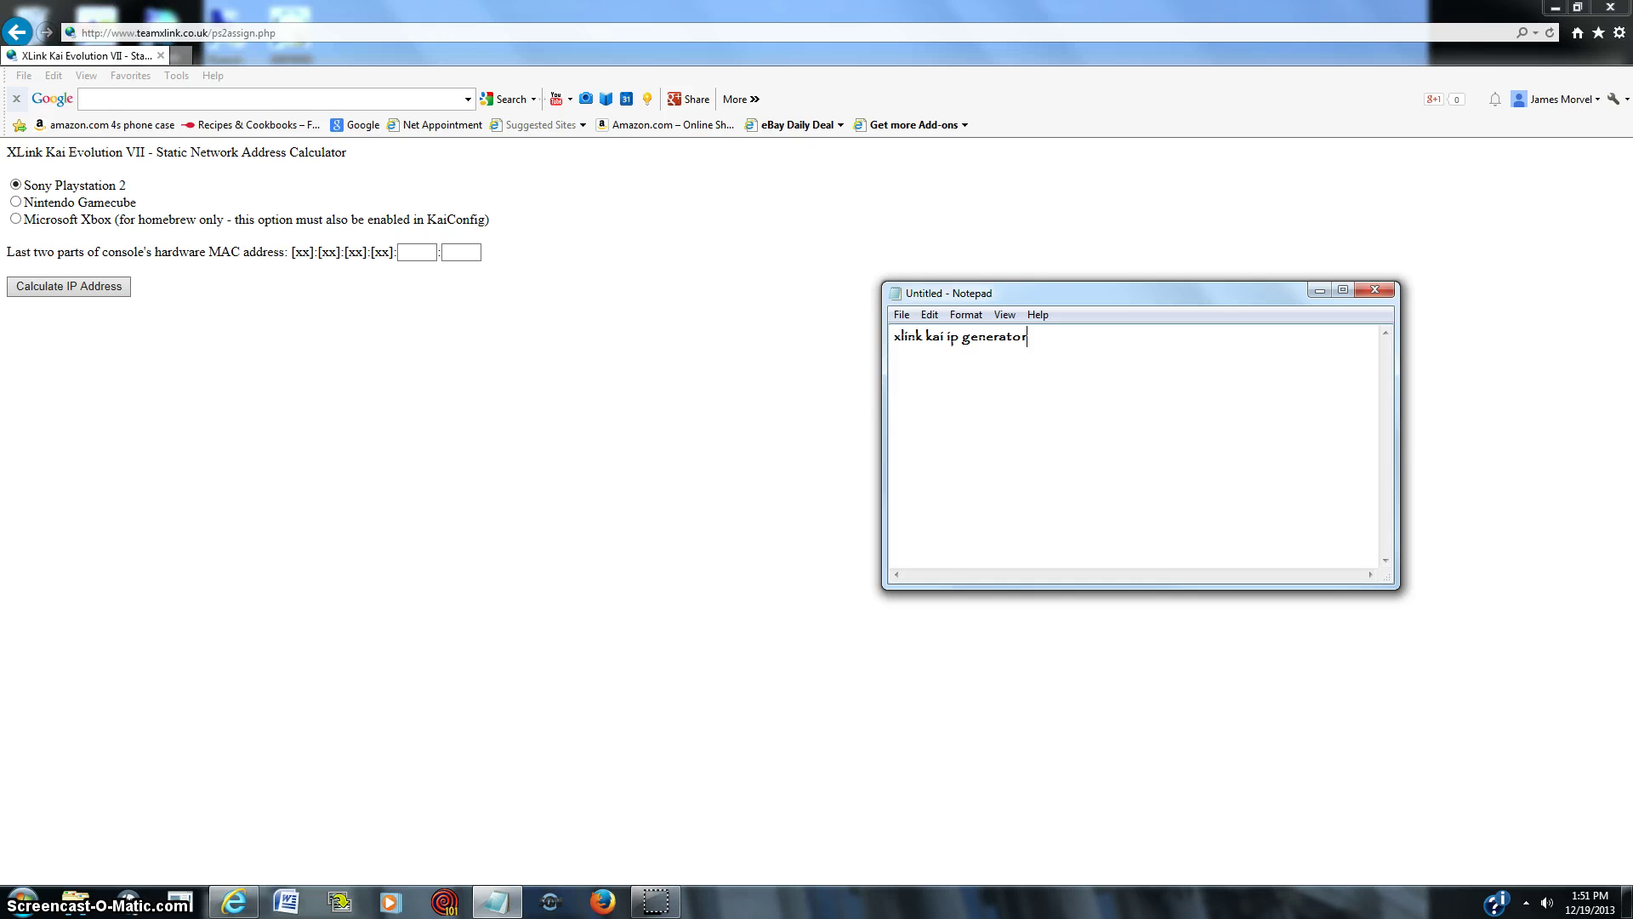
left_click_drag(1262, 291, 1029, 357)
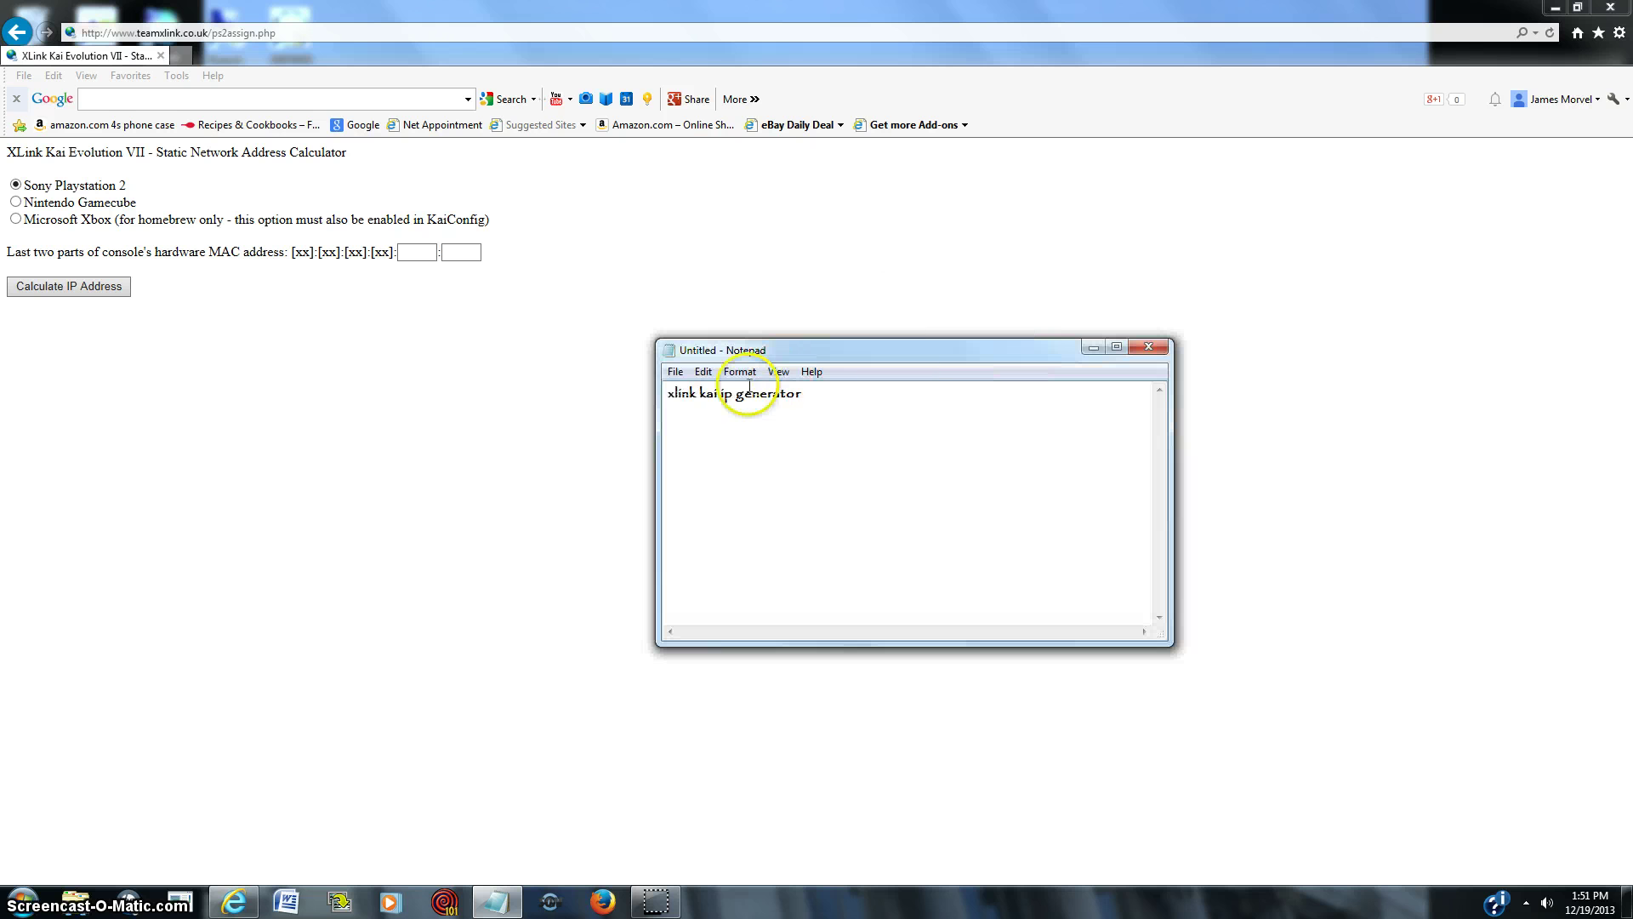
left_click_drag(667, 391, 839, 400)
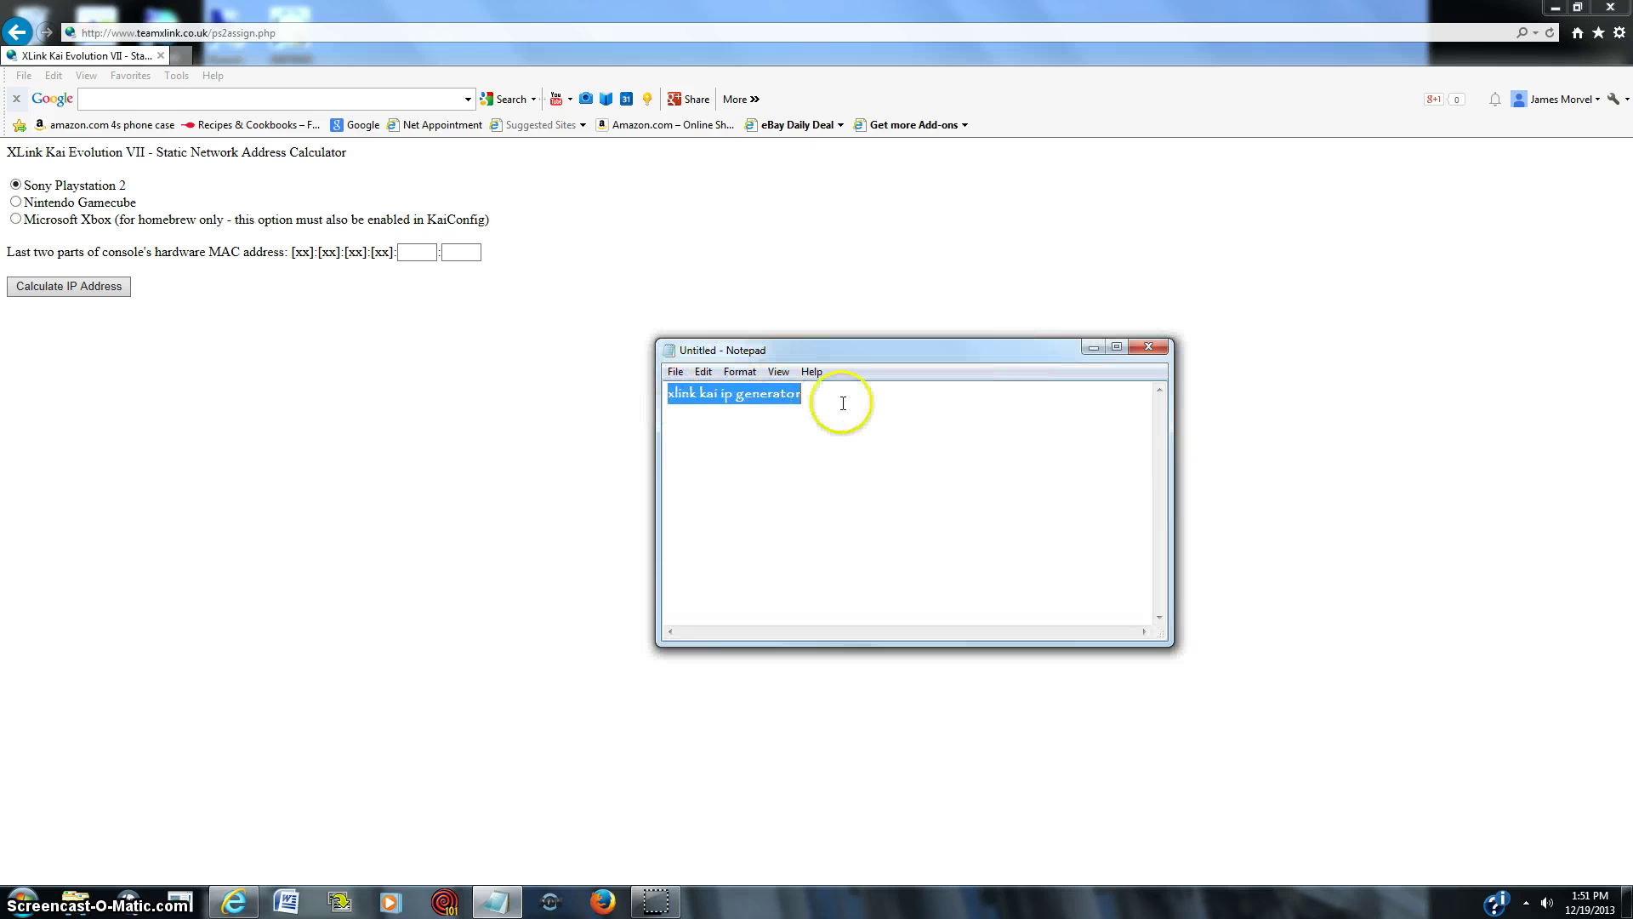
left_click(675, 372)
mouse_move(708, 378)
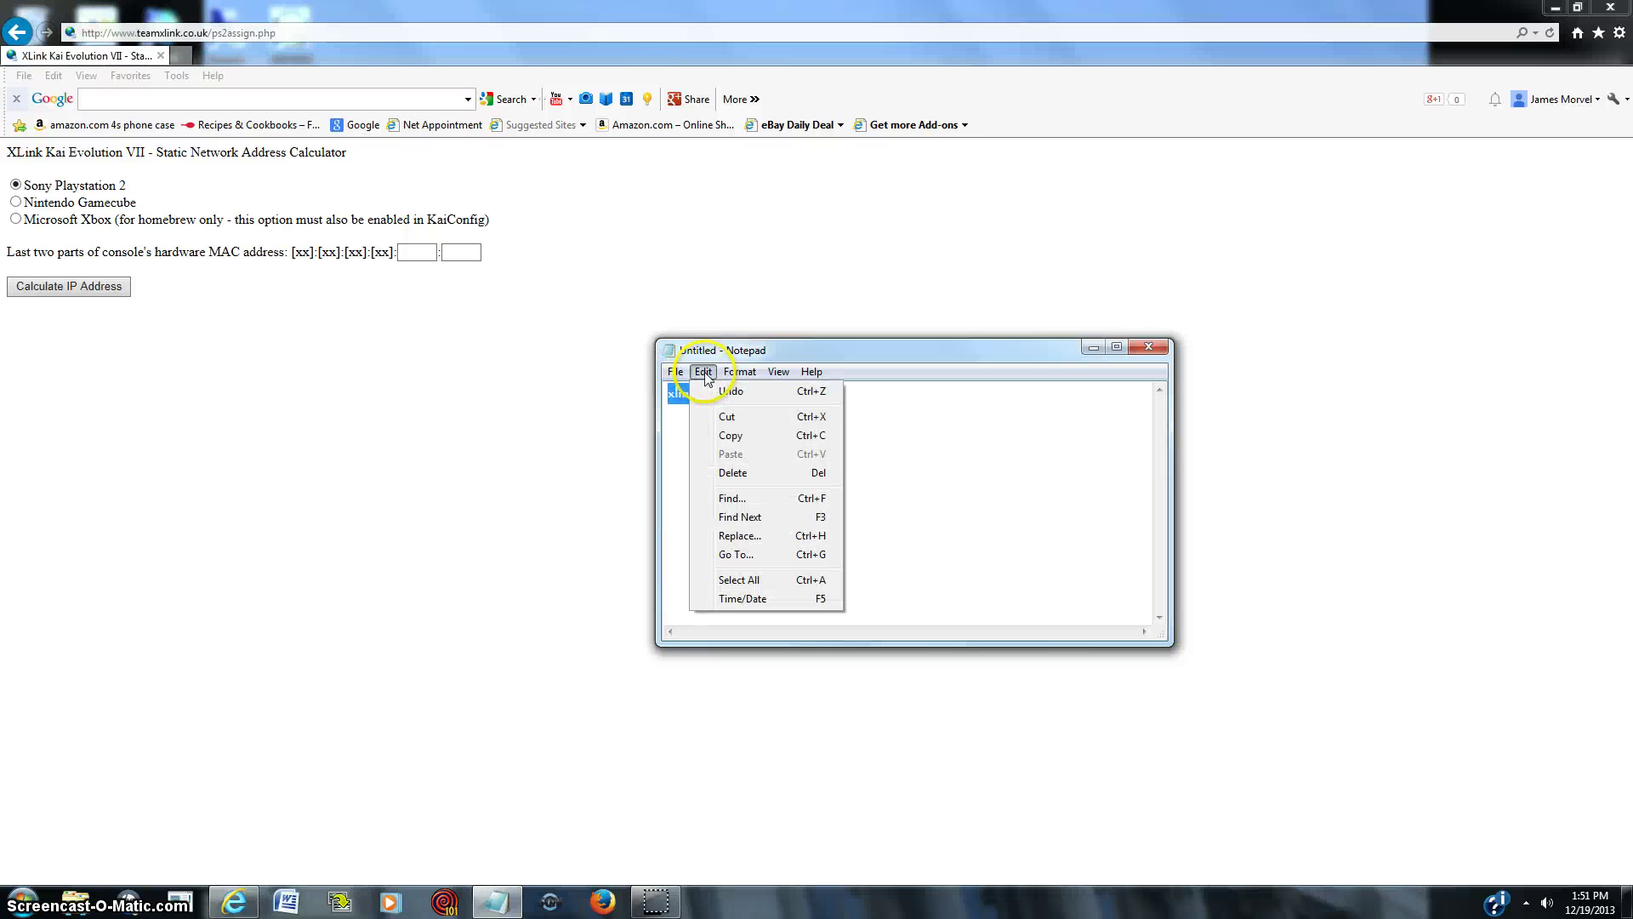
left_click(963, 492)
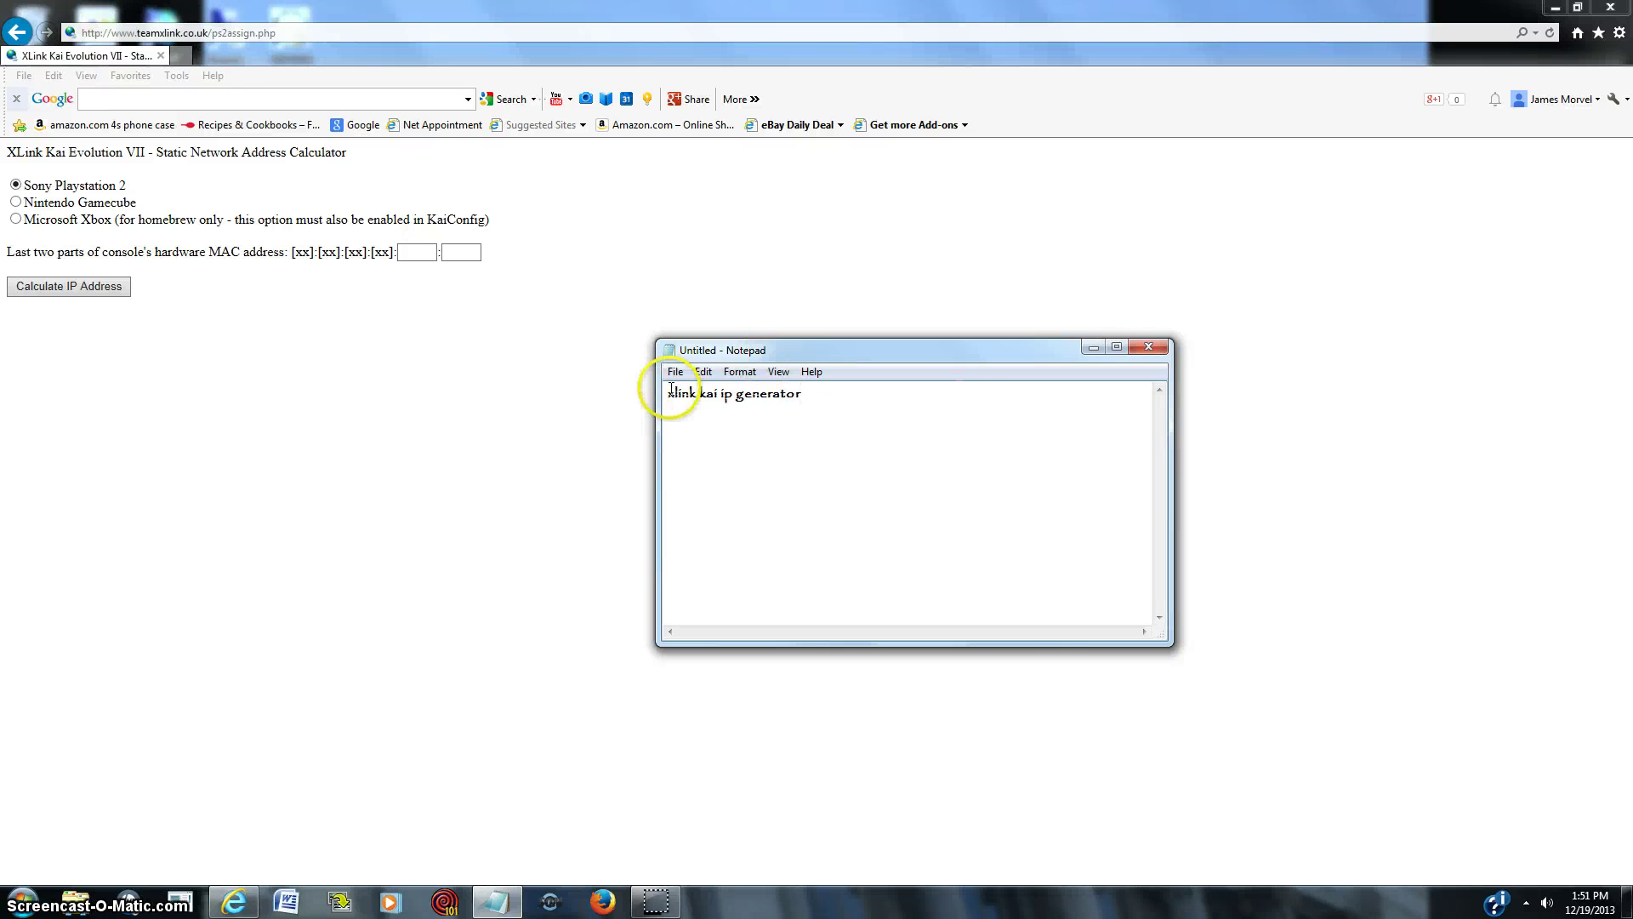
left_click_drag(669, 393, 846, 405)
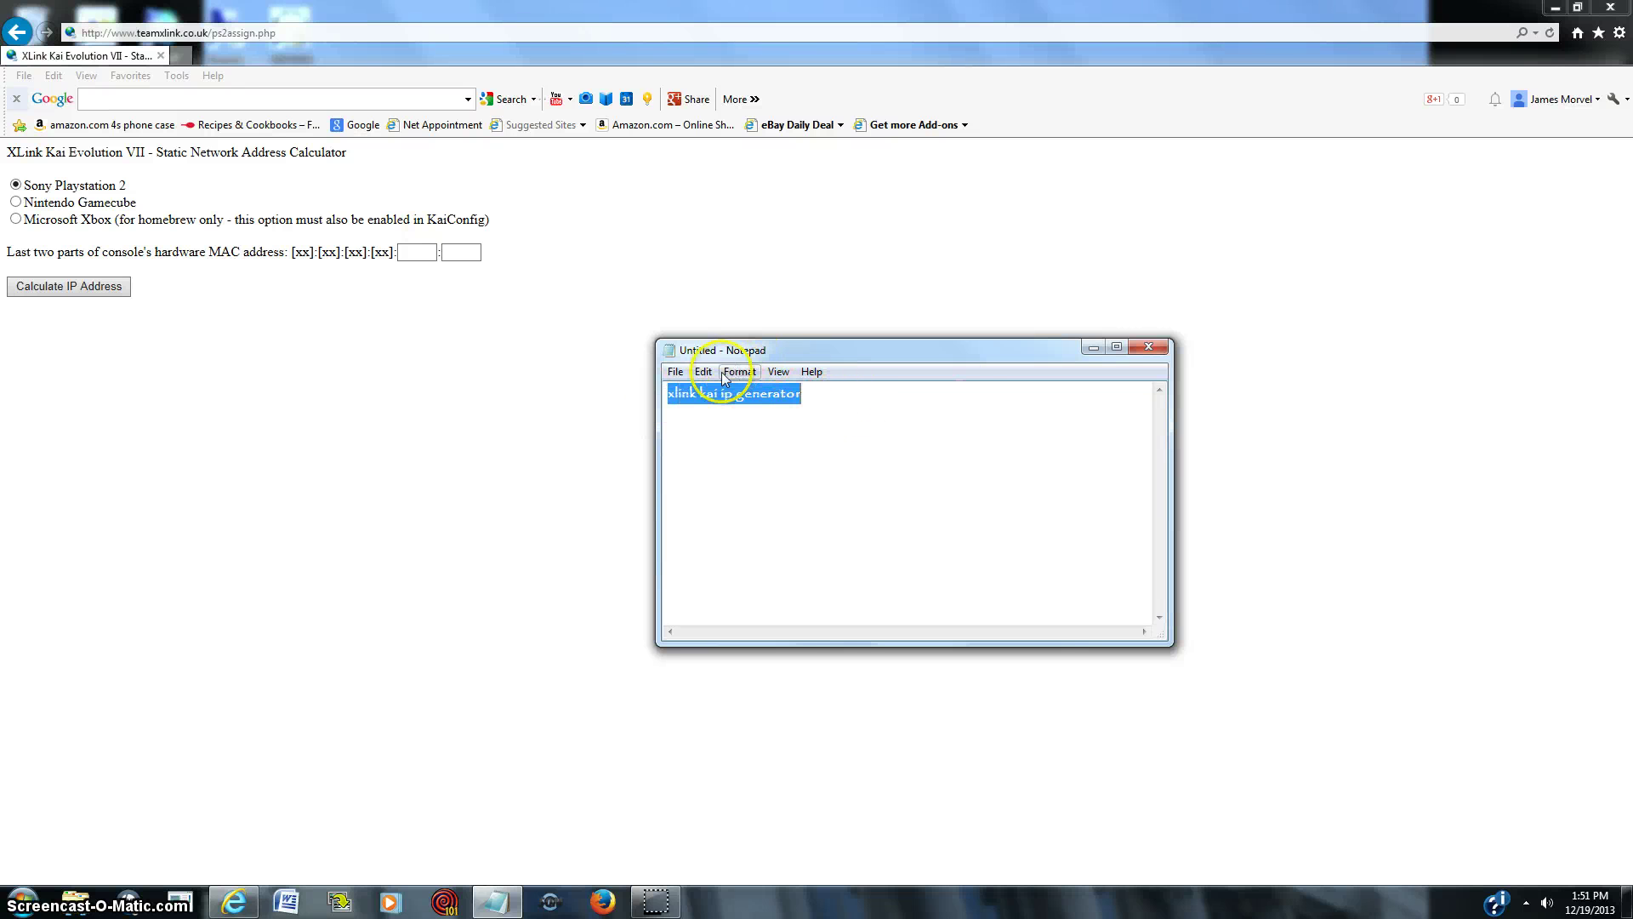
left_click(1050, 330)
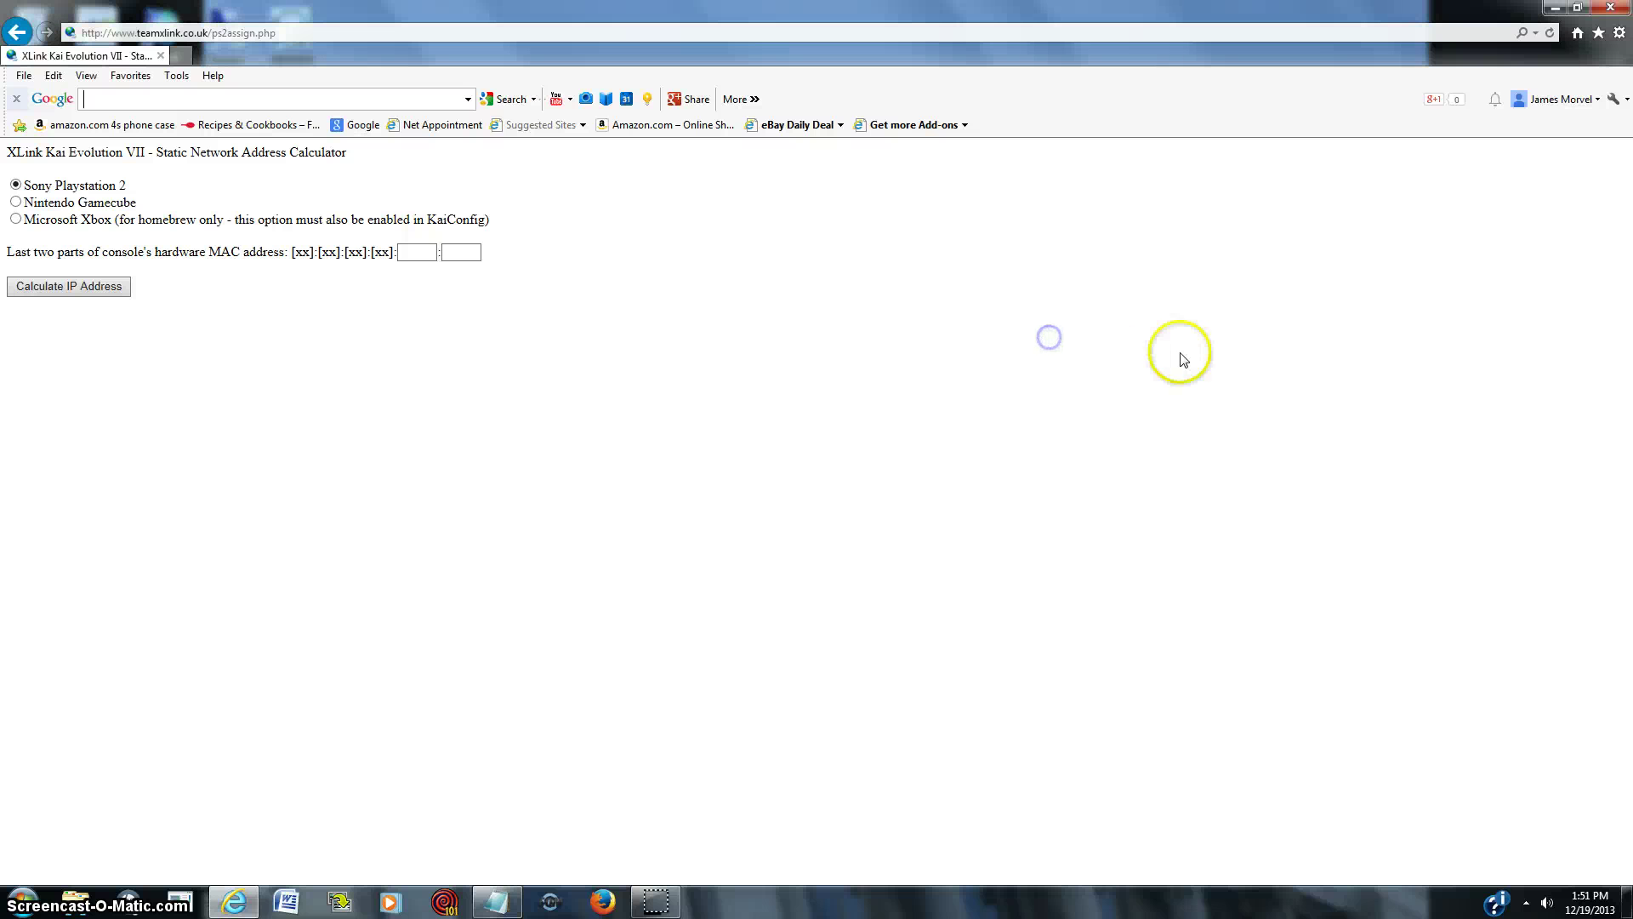
- Close the untitled Notepad note without saving its changes
right_click(502, 904)
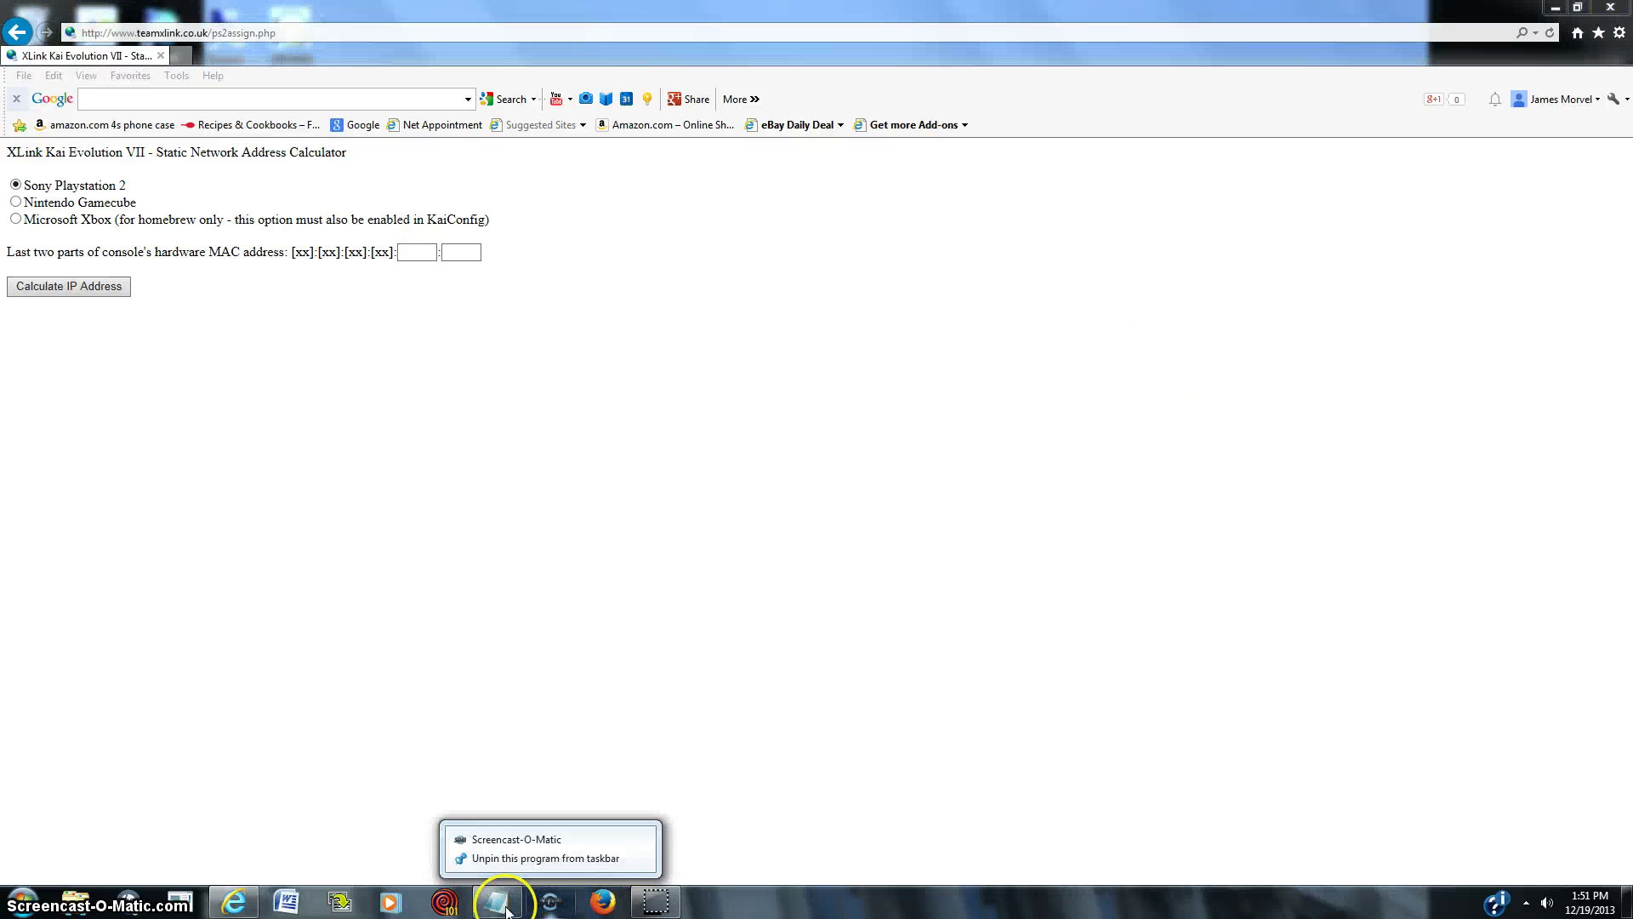
right_click(508, 910)
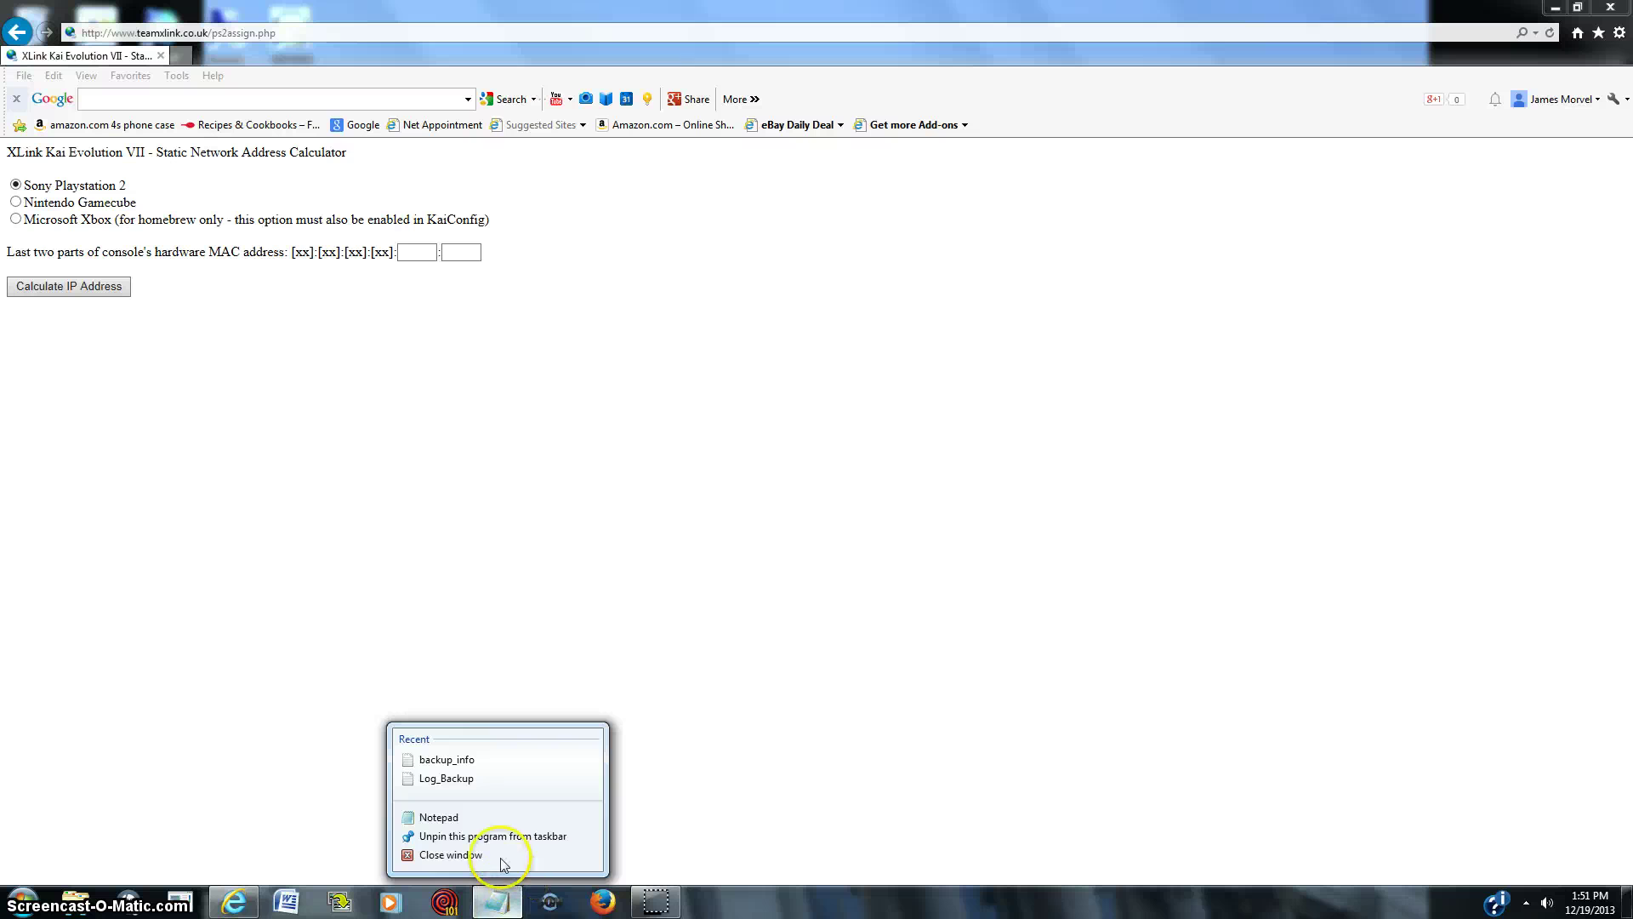
left_click(515, 849)
left_click(791, 454)
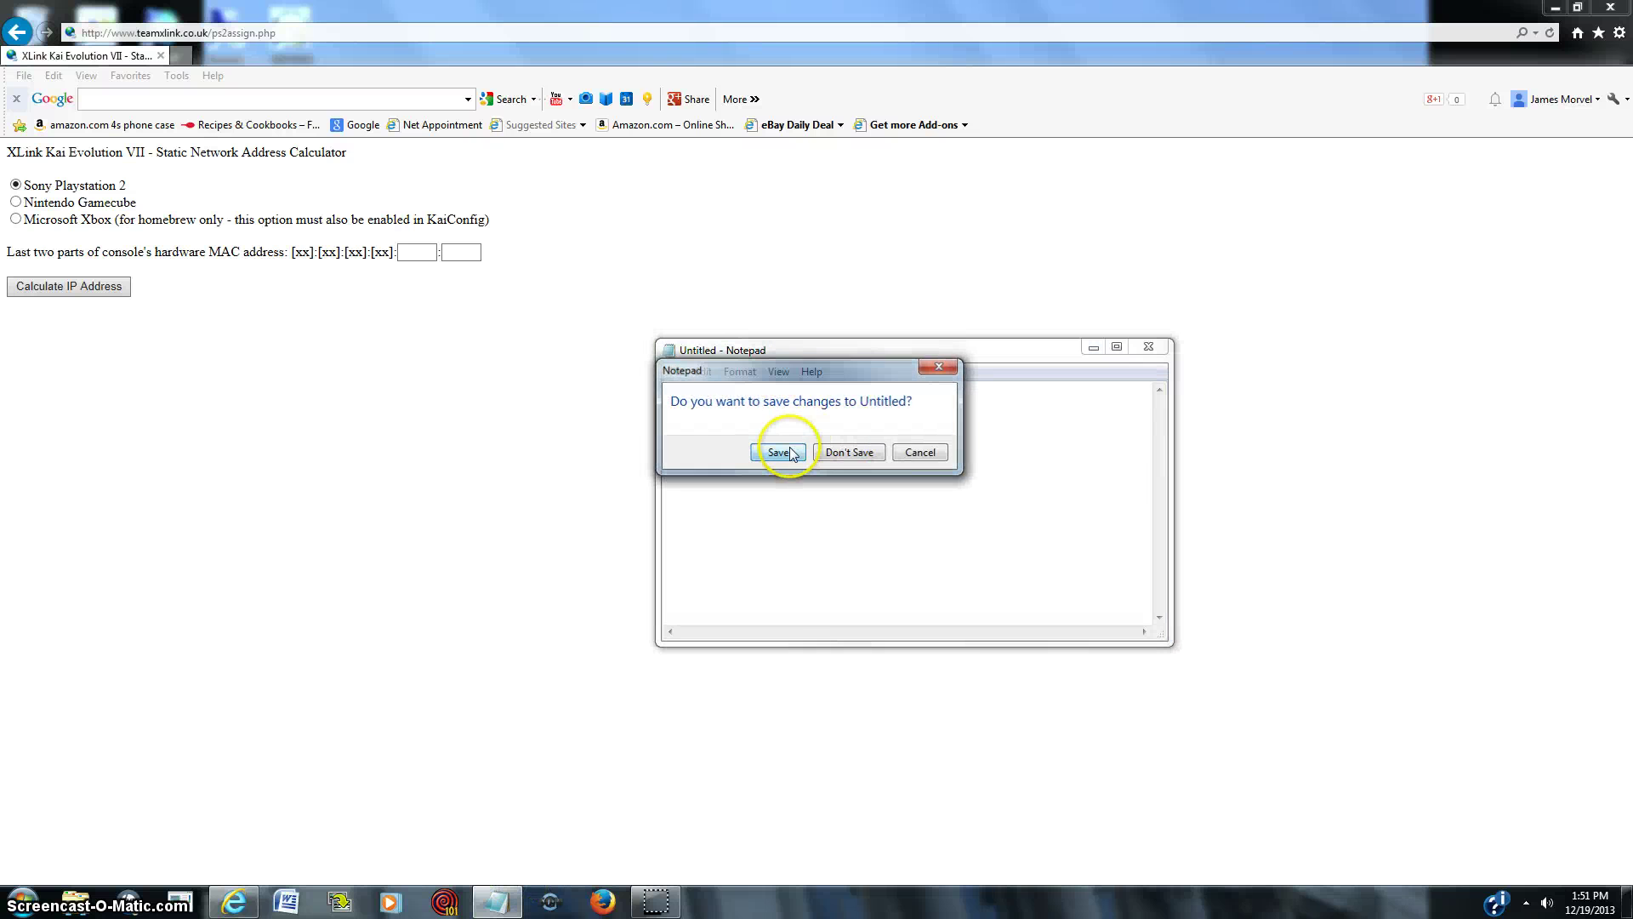
left_click(1454, 393)
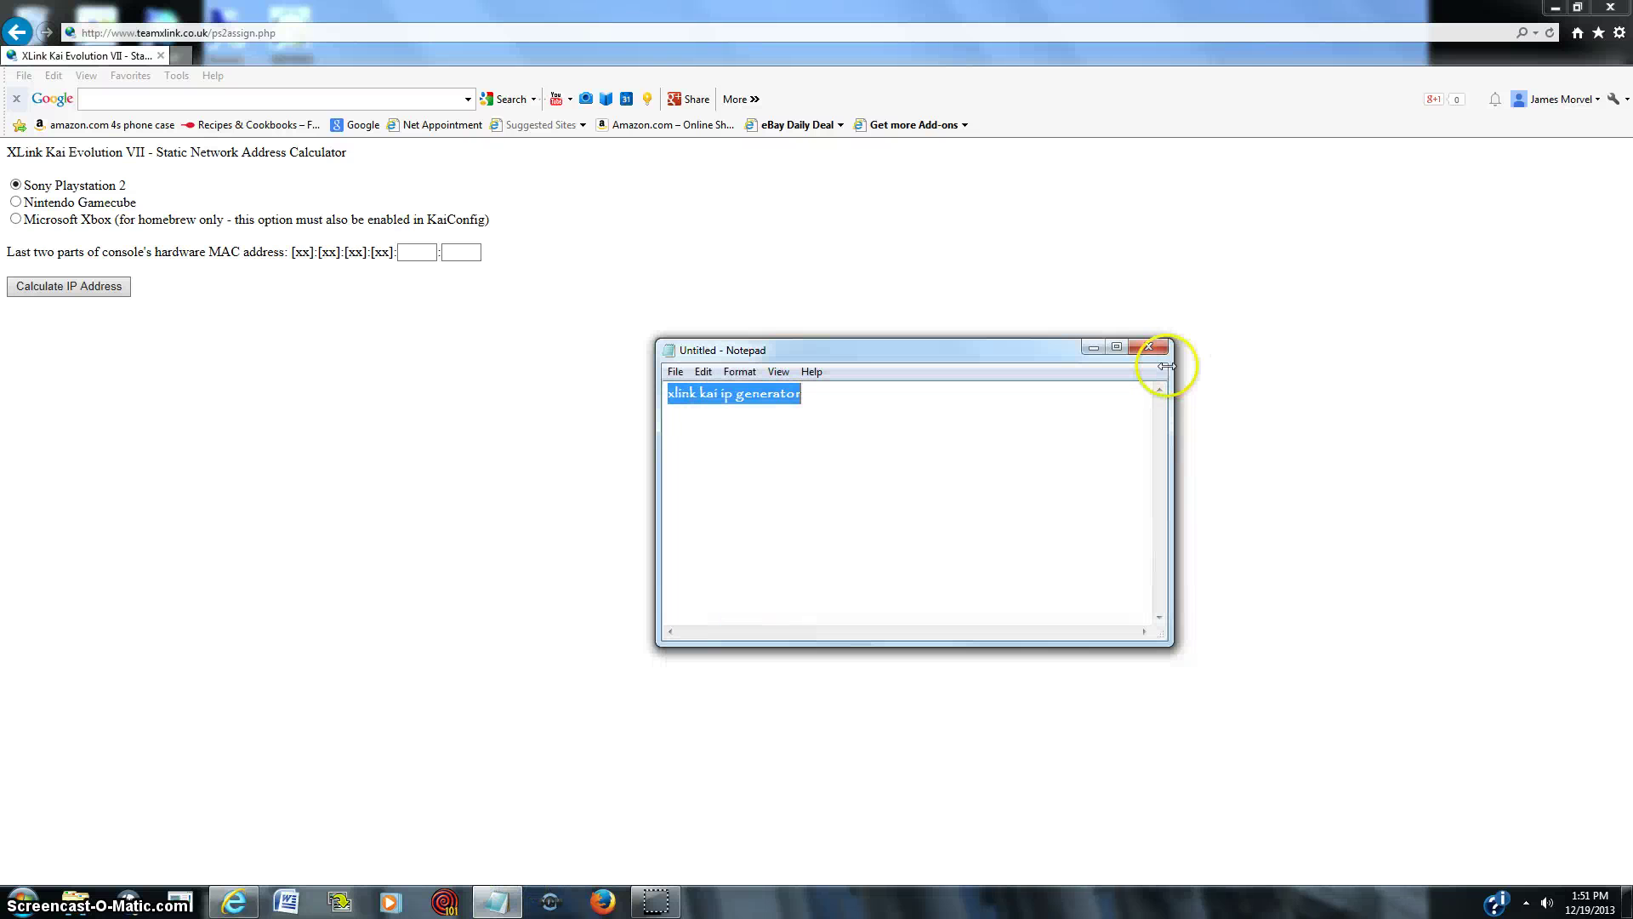
left_click(1150, 347)
left_click(869, 455)
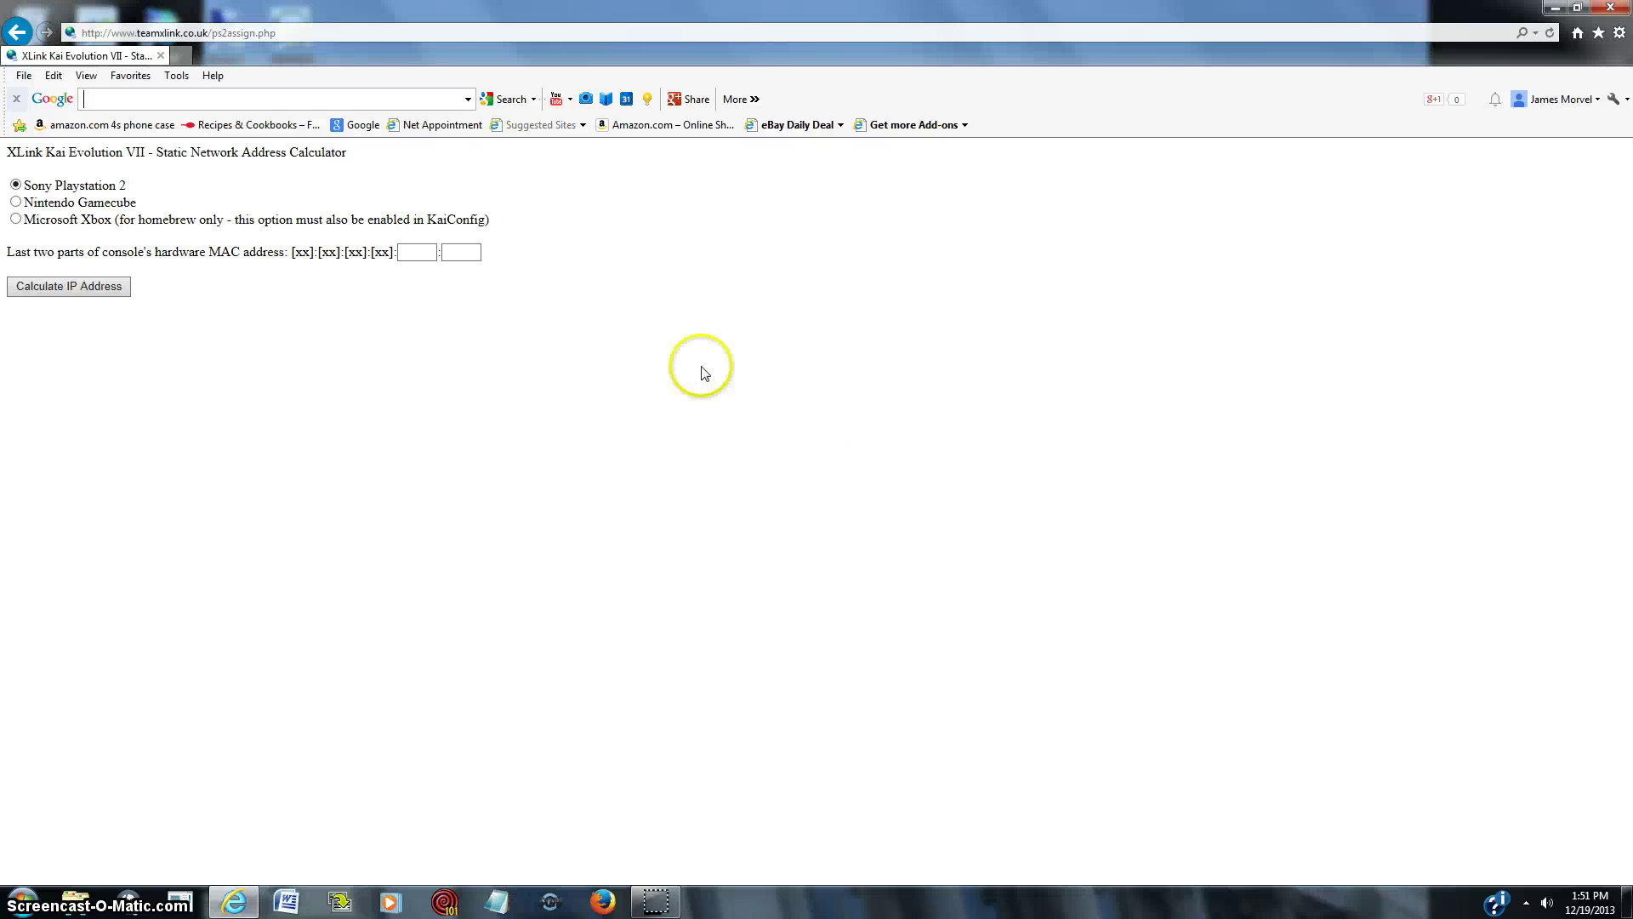
- Calculate the Sony Playstation 2 static IP address using f4 and 31 as the last two MAC address parts
left_click(417, 253)
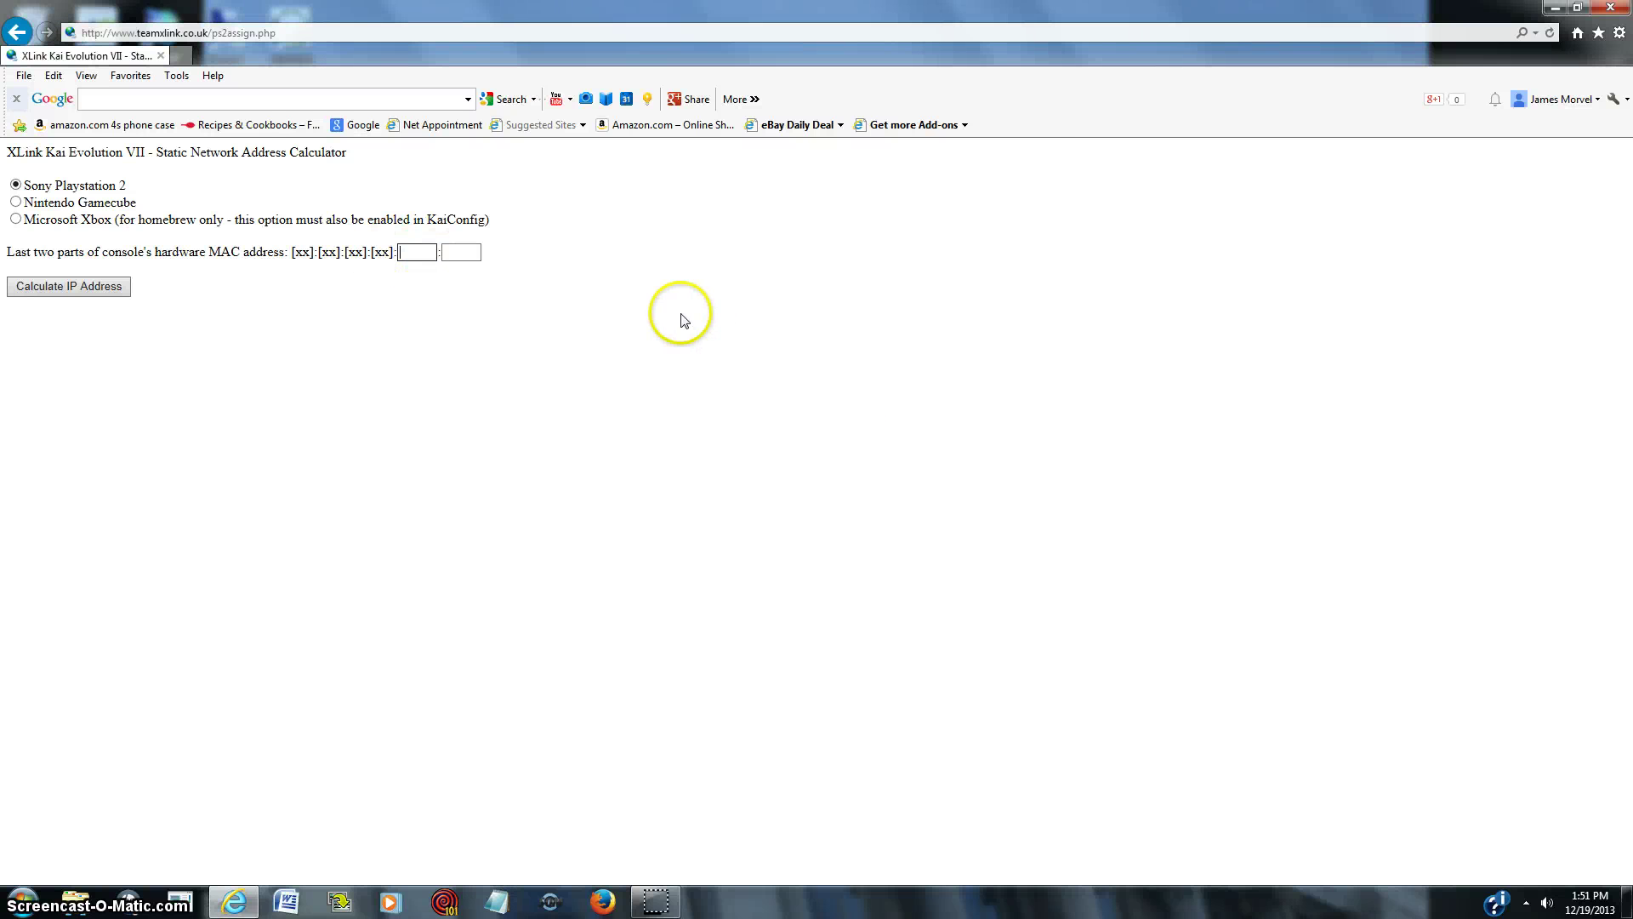
key("Tab")
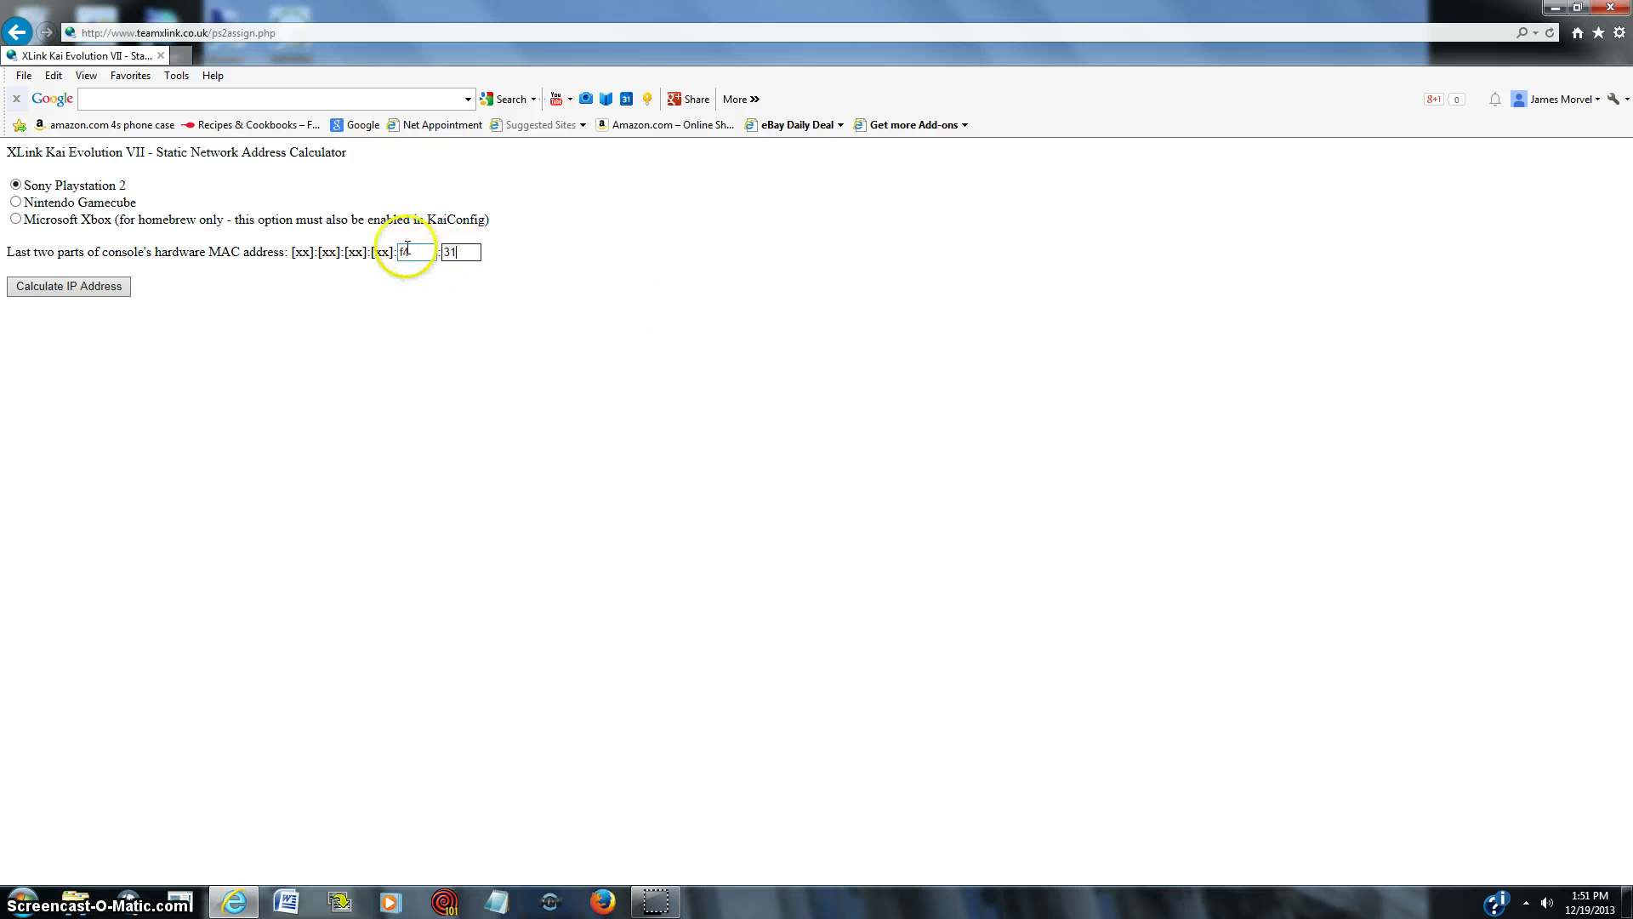
triple_click(378, 245)
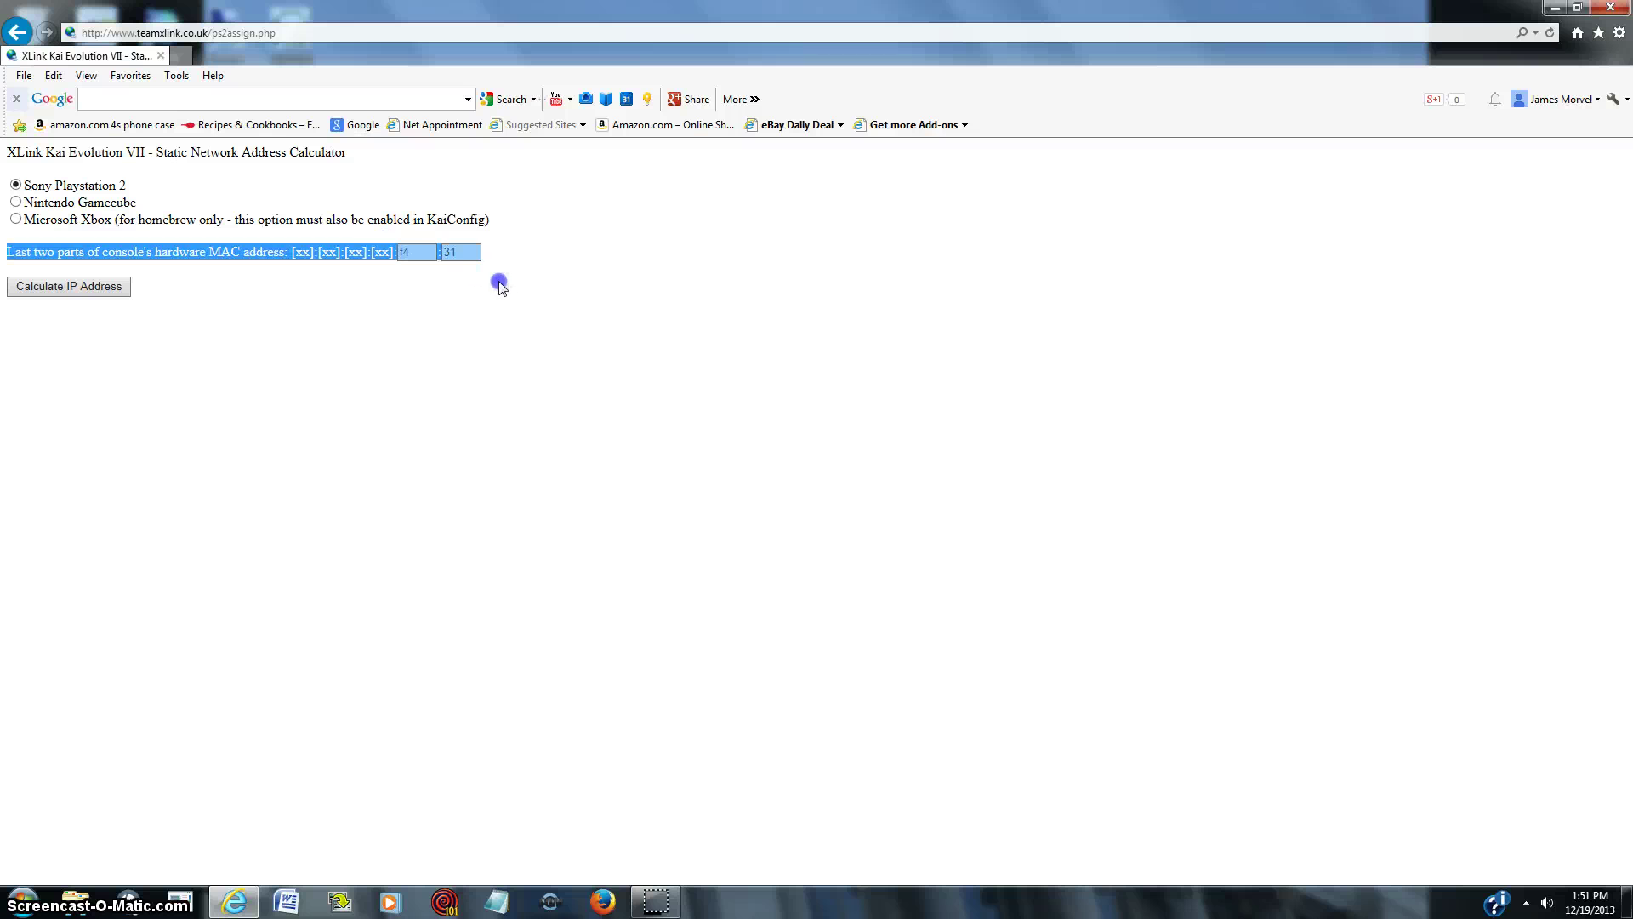
left_click(436, 294)
triple_click(449, 251)
left_click(436, 281)
left_click(100, 289)
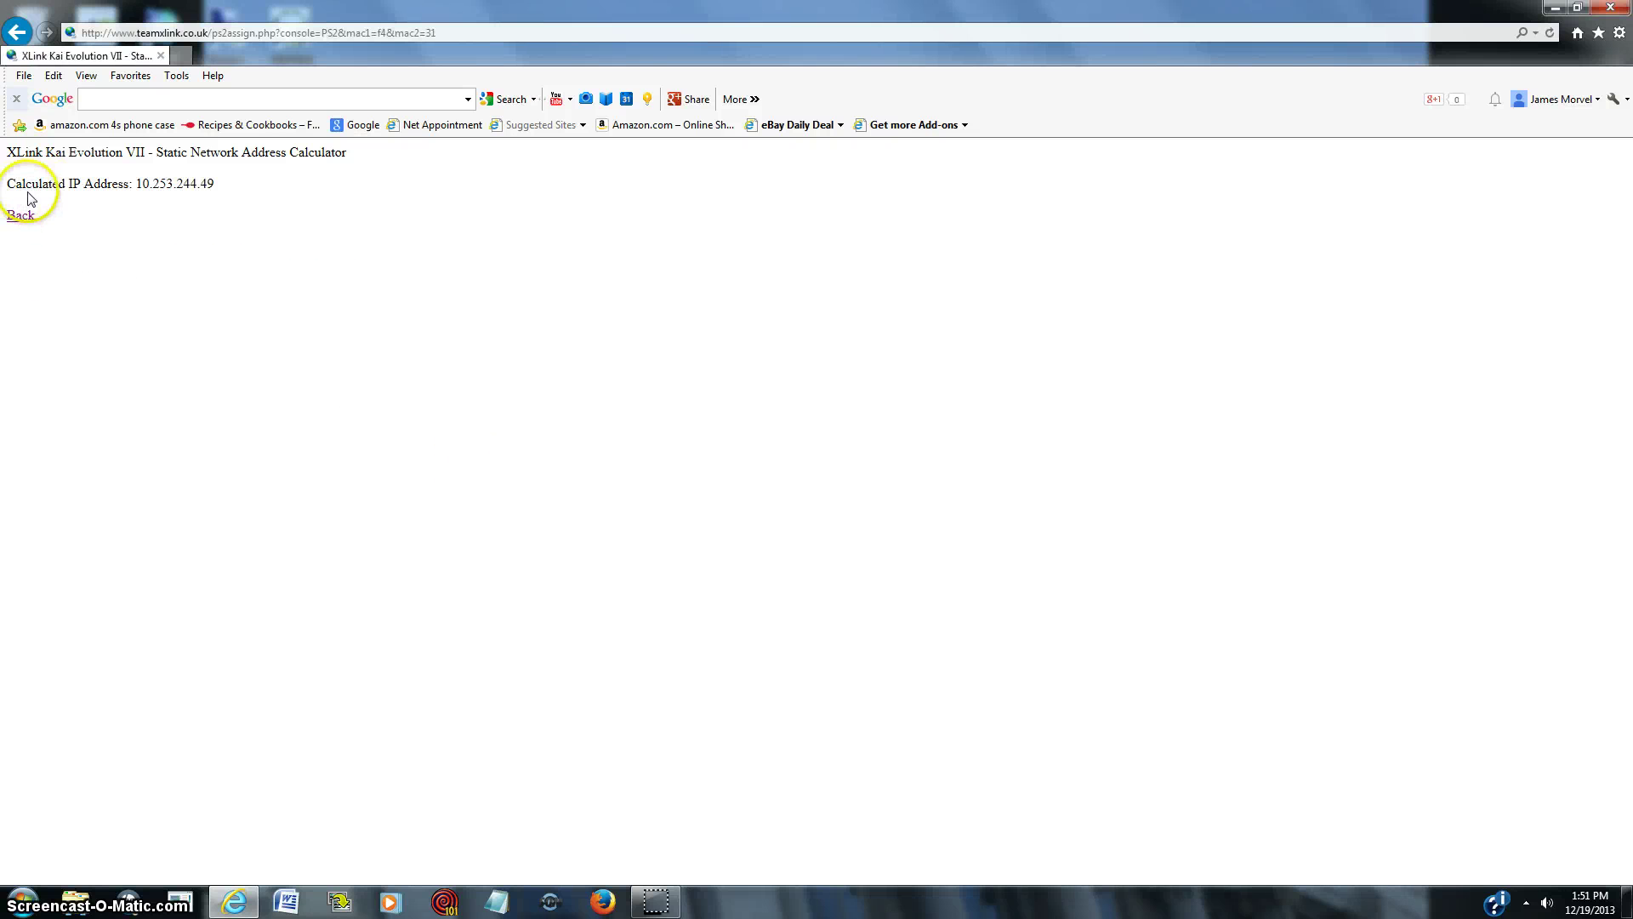
- Highlight the calculated IP address and go back to the calculator form
left_click_drag(135, 184, 326, 194)
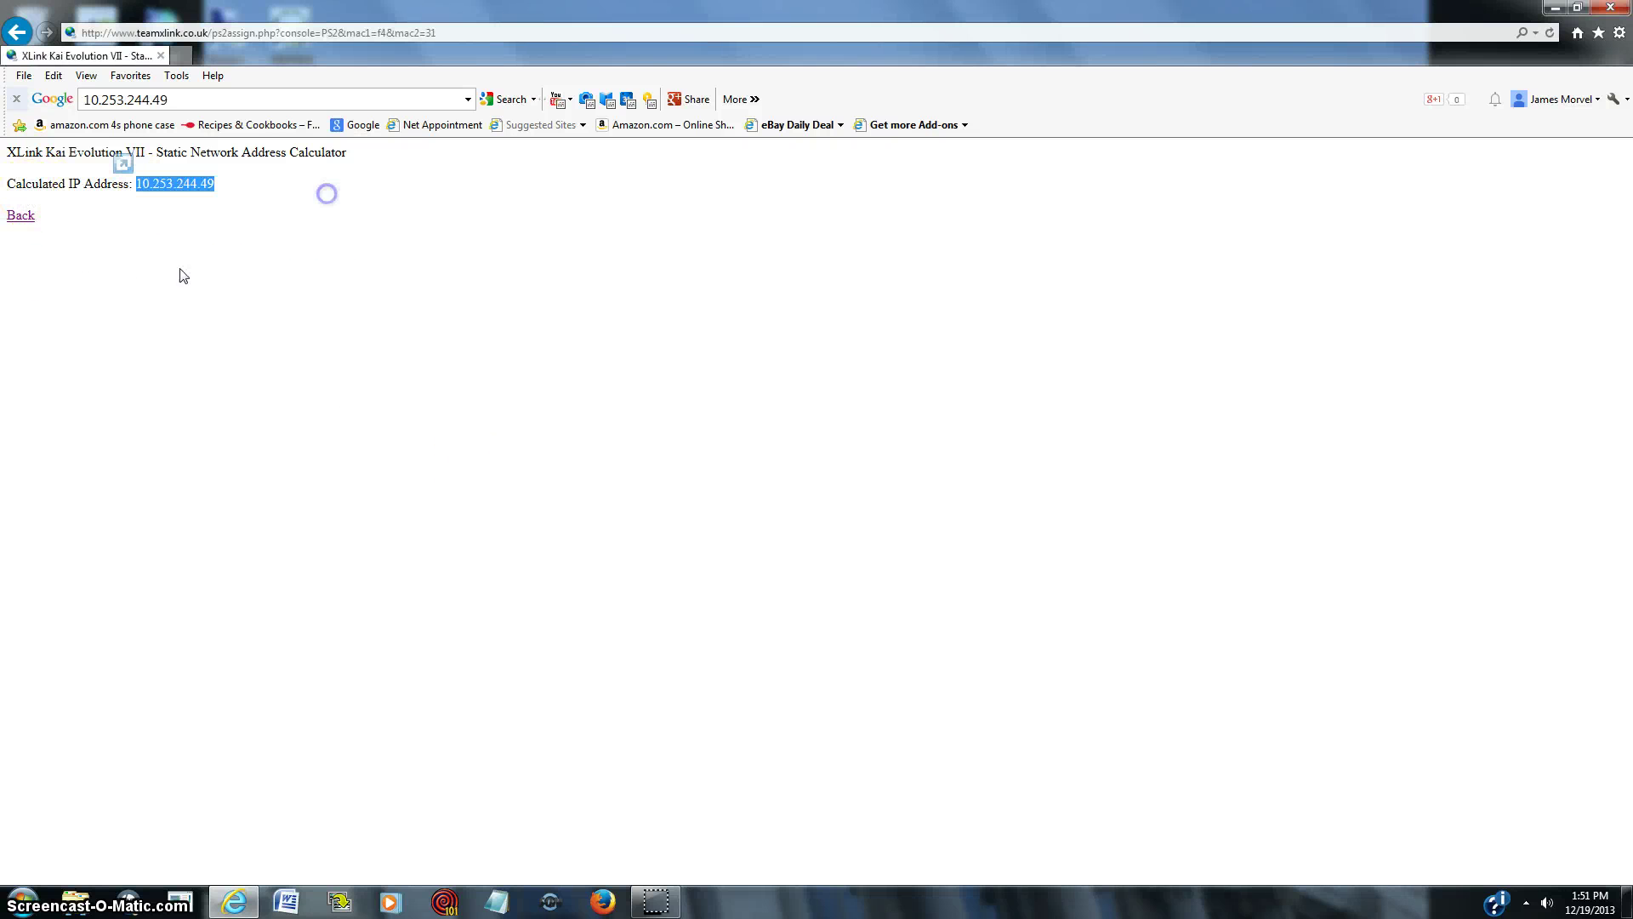
left_click(192, 220)
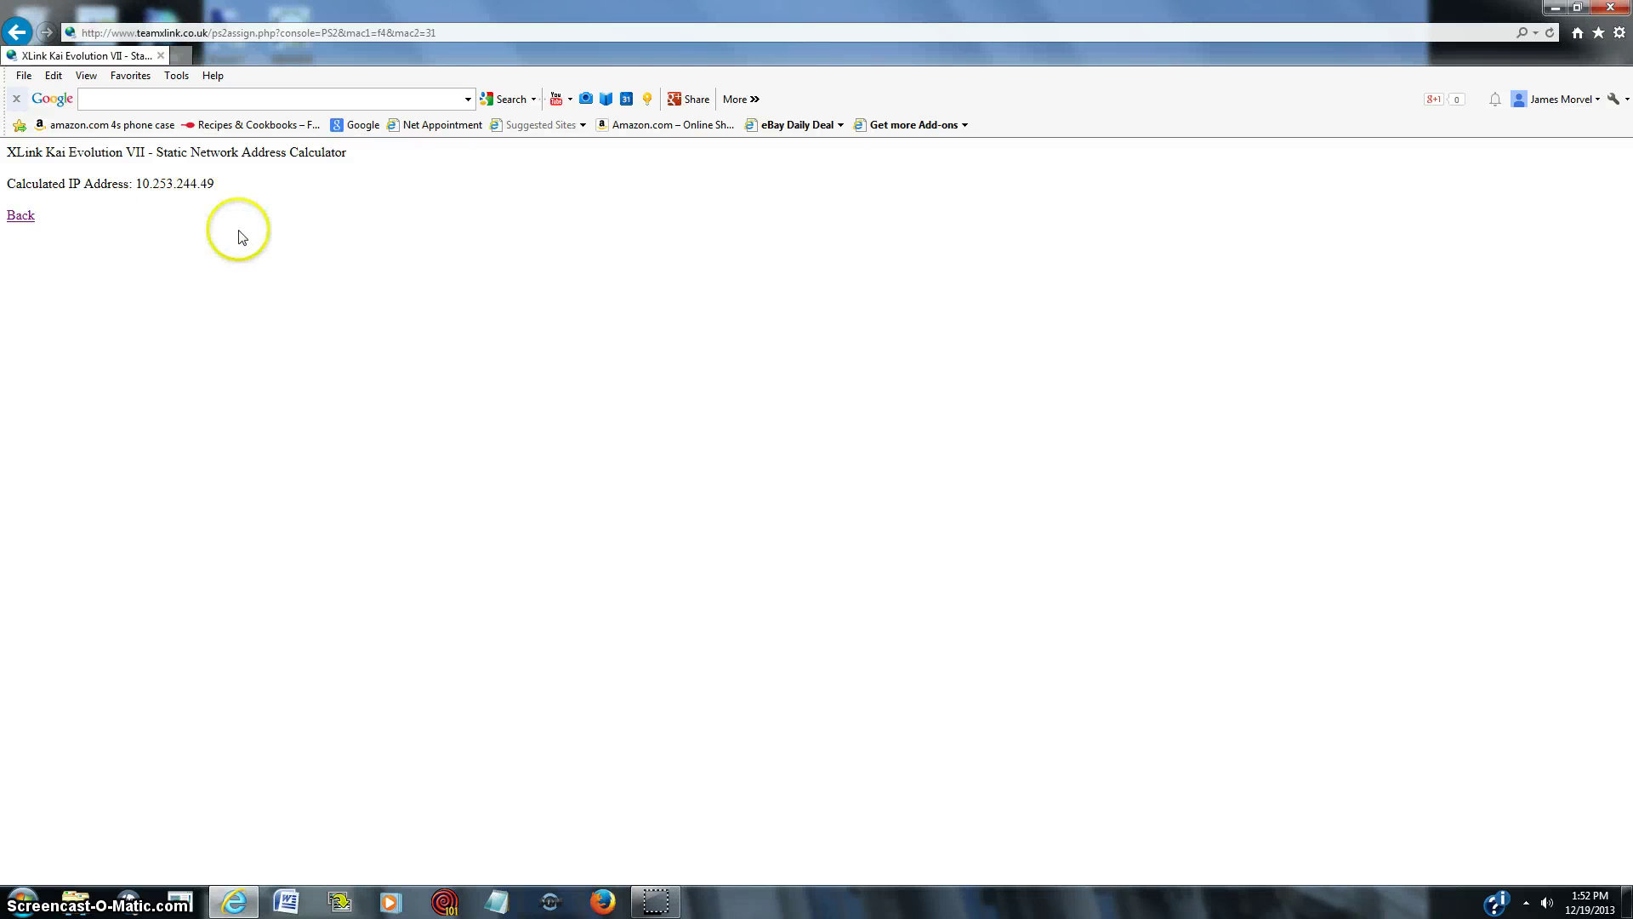
left_click(19, 215)
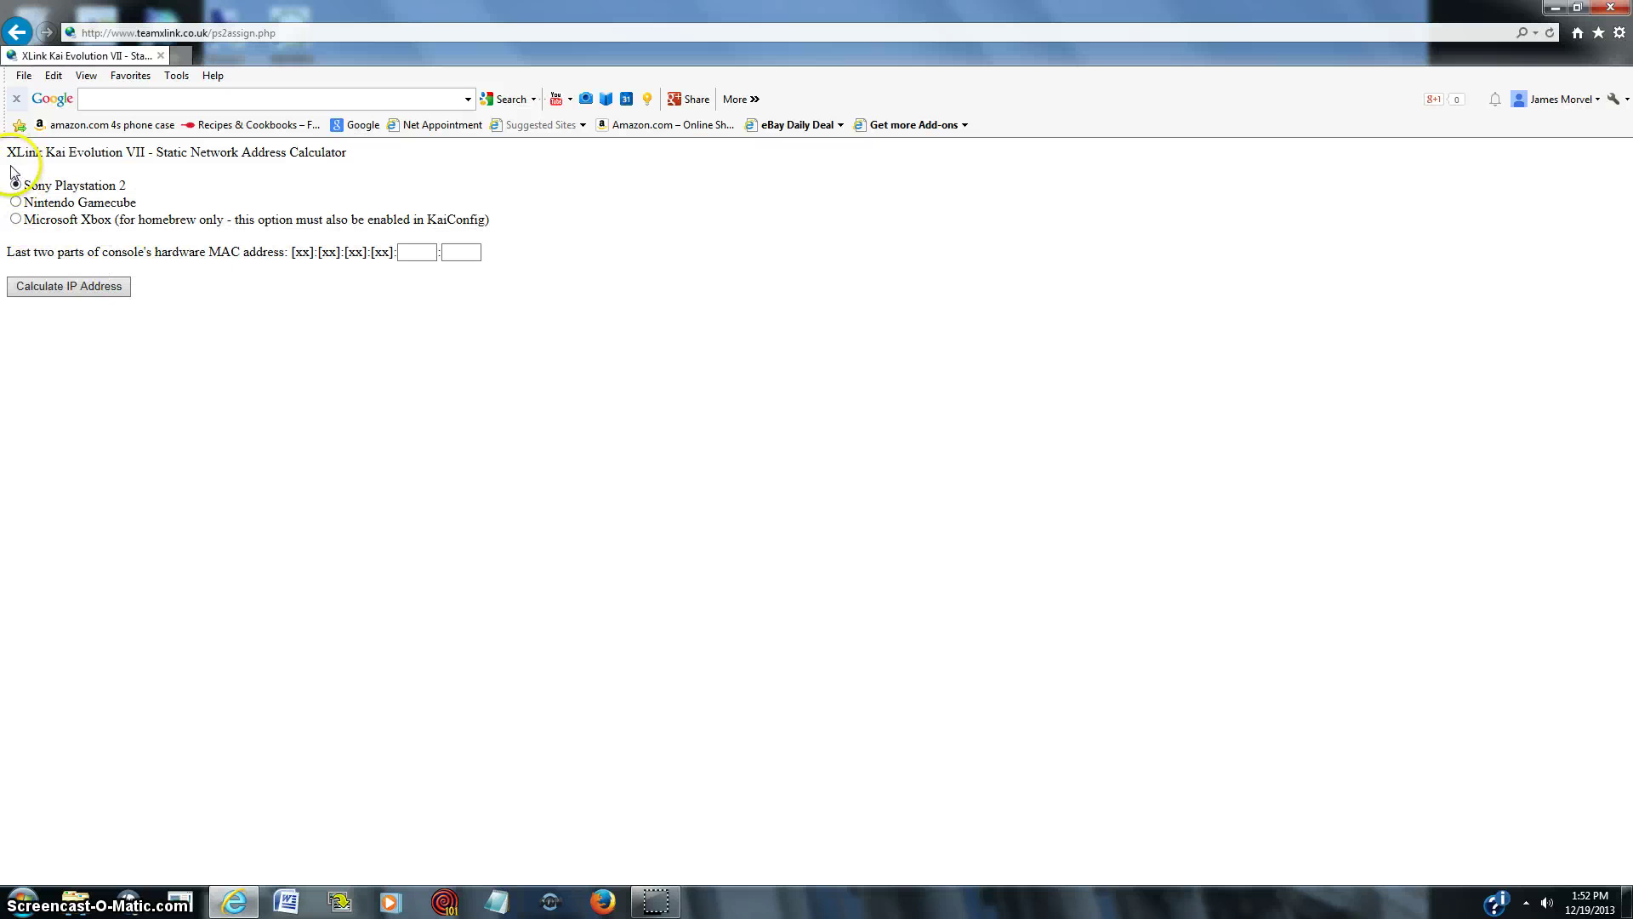
- Close the XLink Kai Static Network Address Calculator page
left_click_drag(12, 173, 174, 189)
left_click(174, 189)
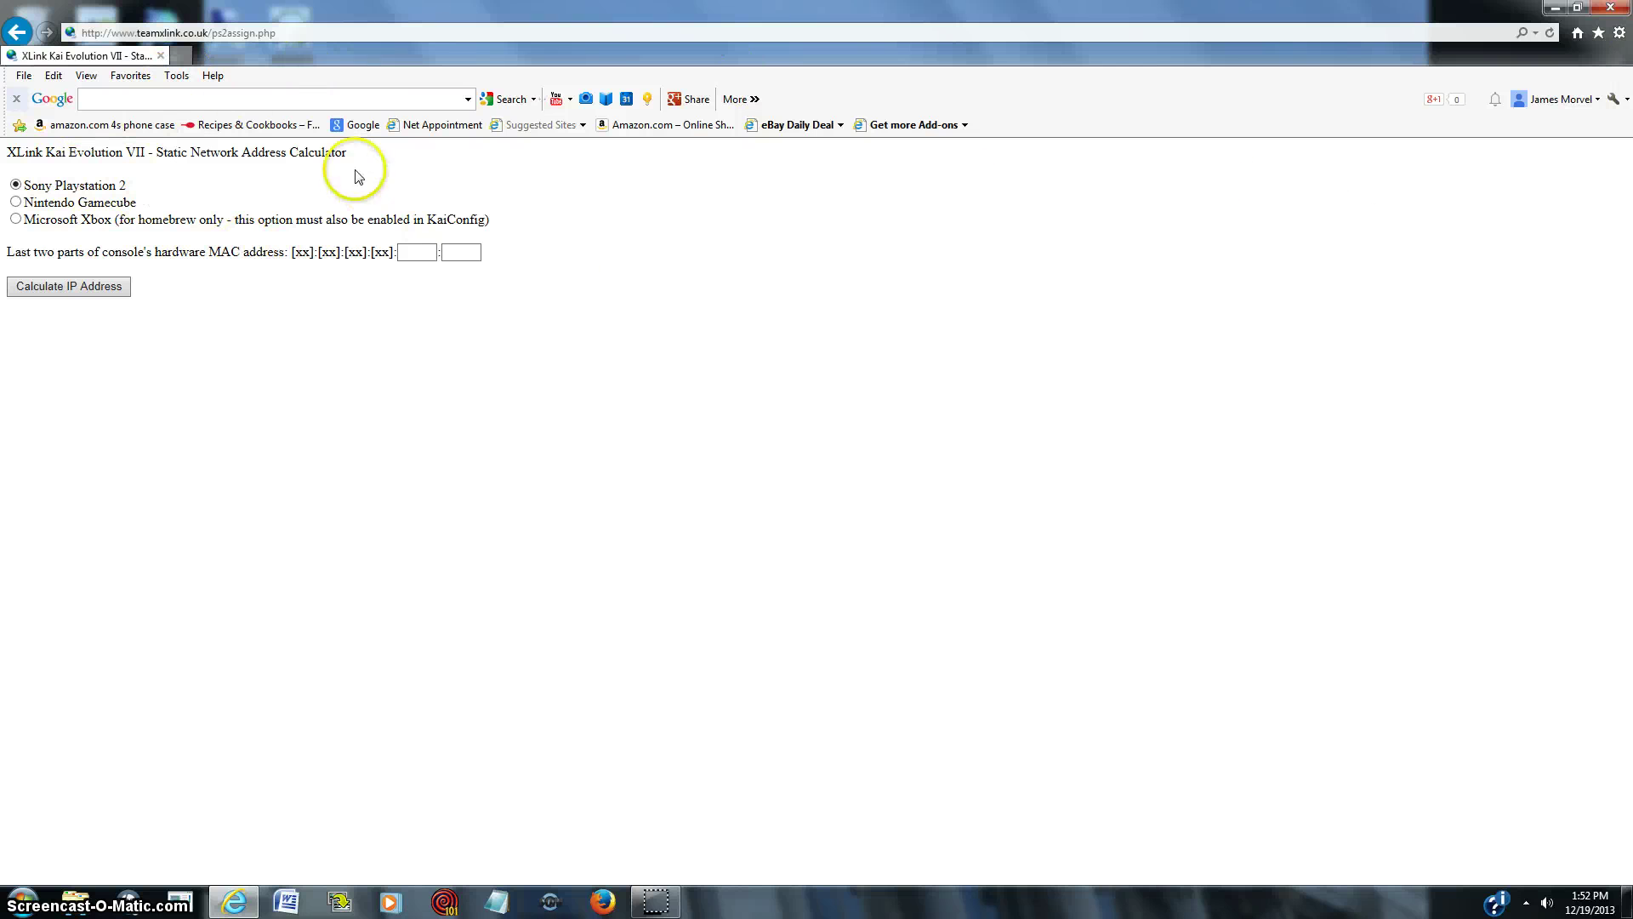
left_click(161, 57)
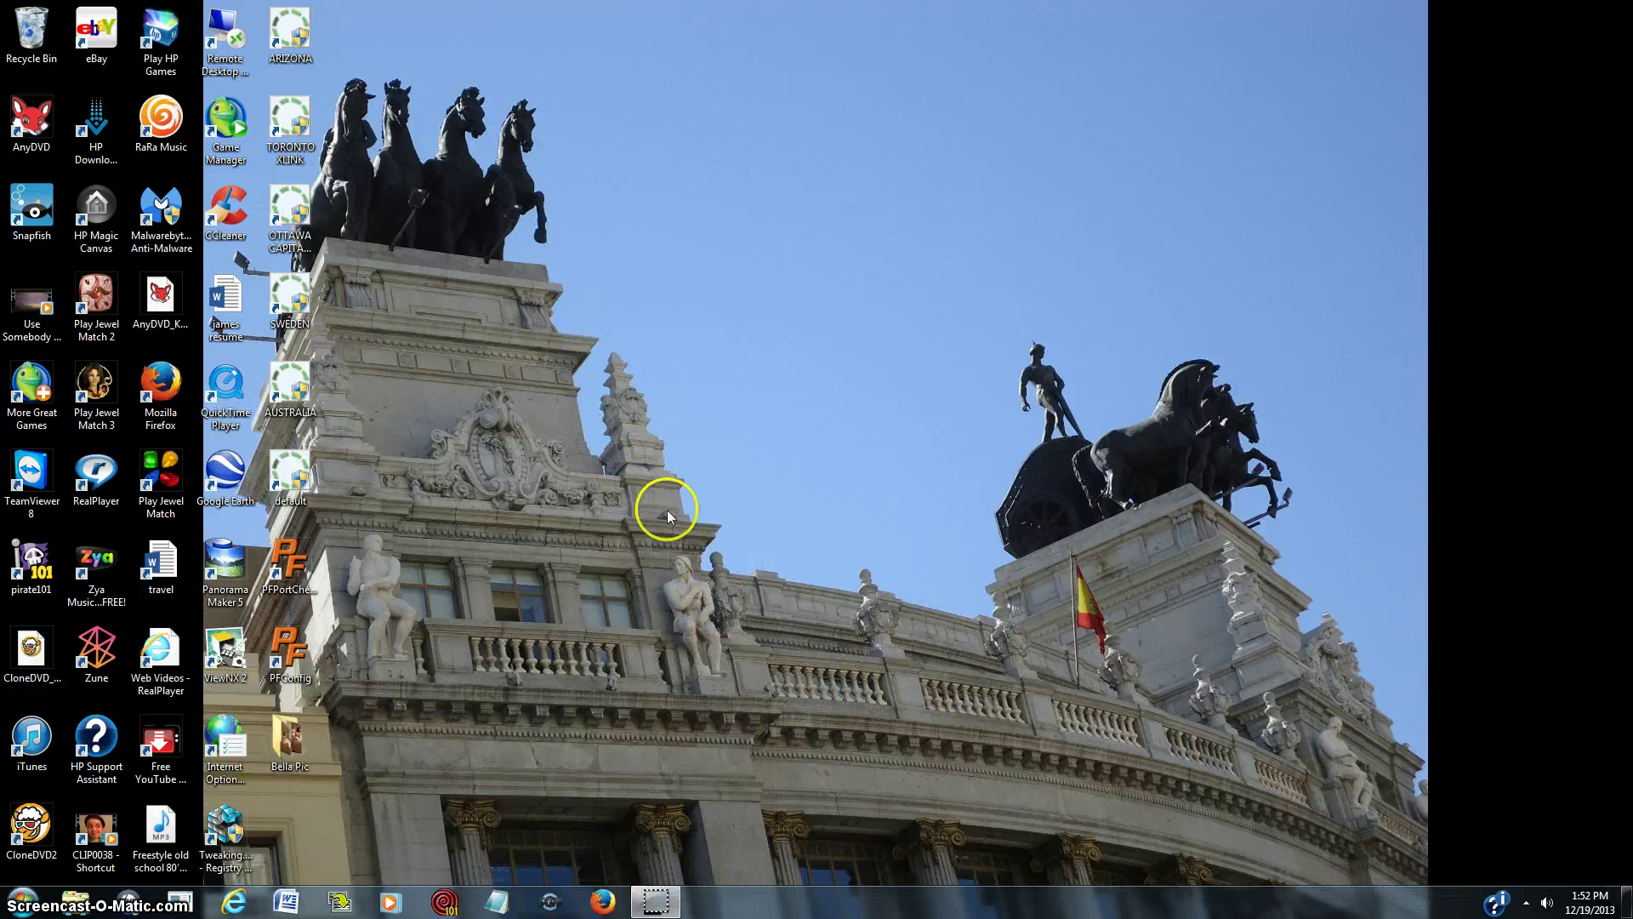
- Open Microsoft Security Essentials from the hidden notification icons, check its protection status and minimize it
left_click(1527, 903)
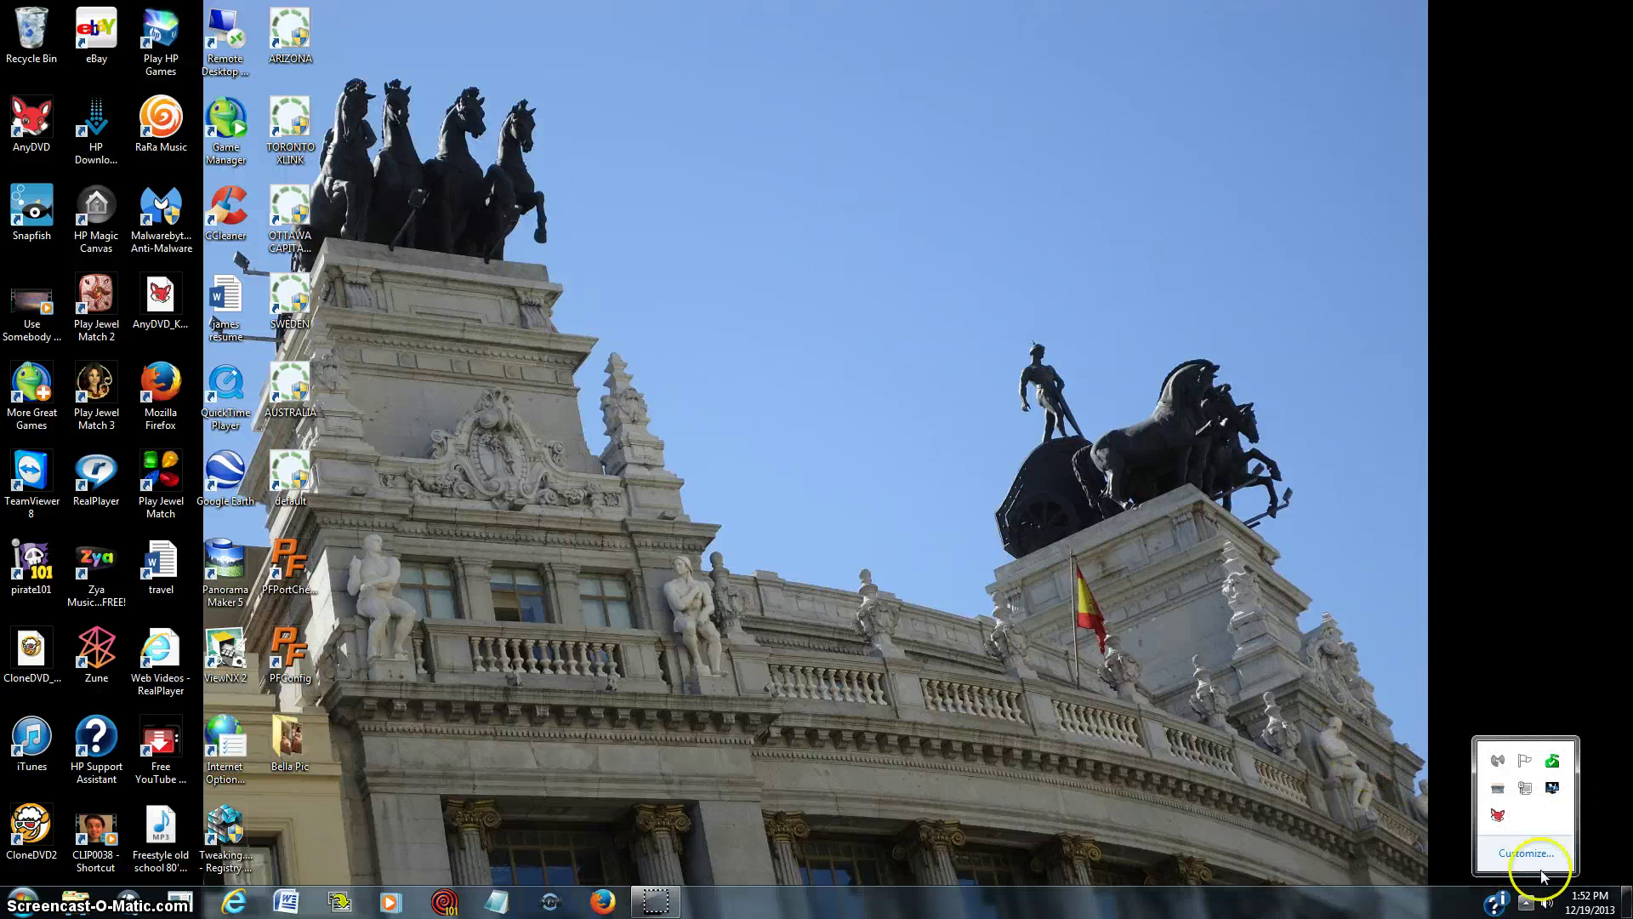
double_click(1553, 763)
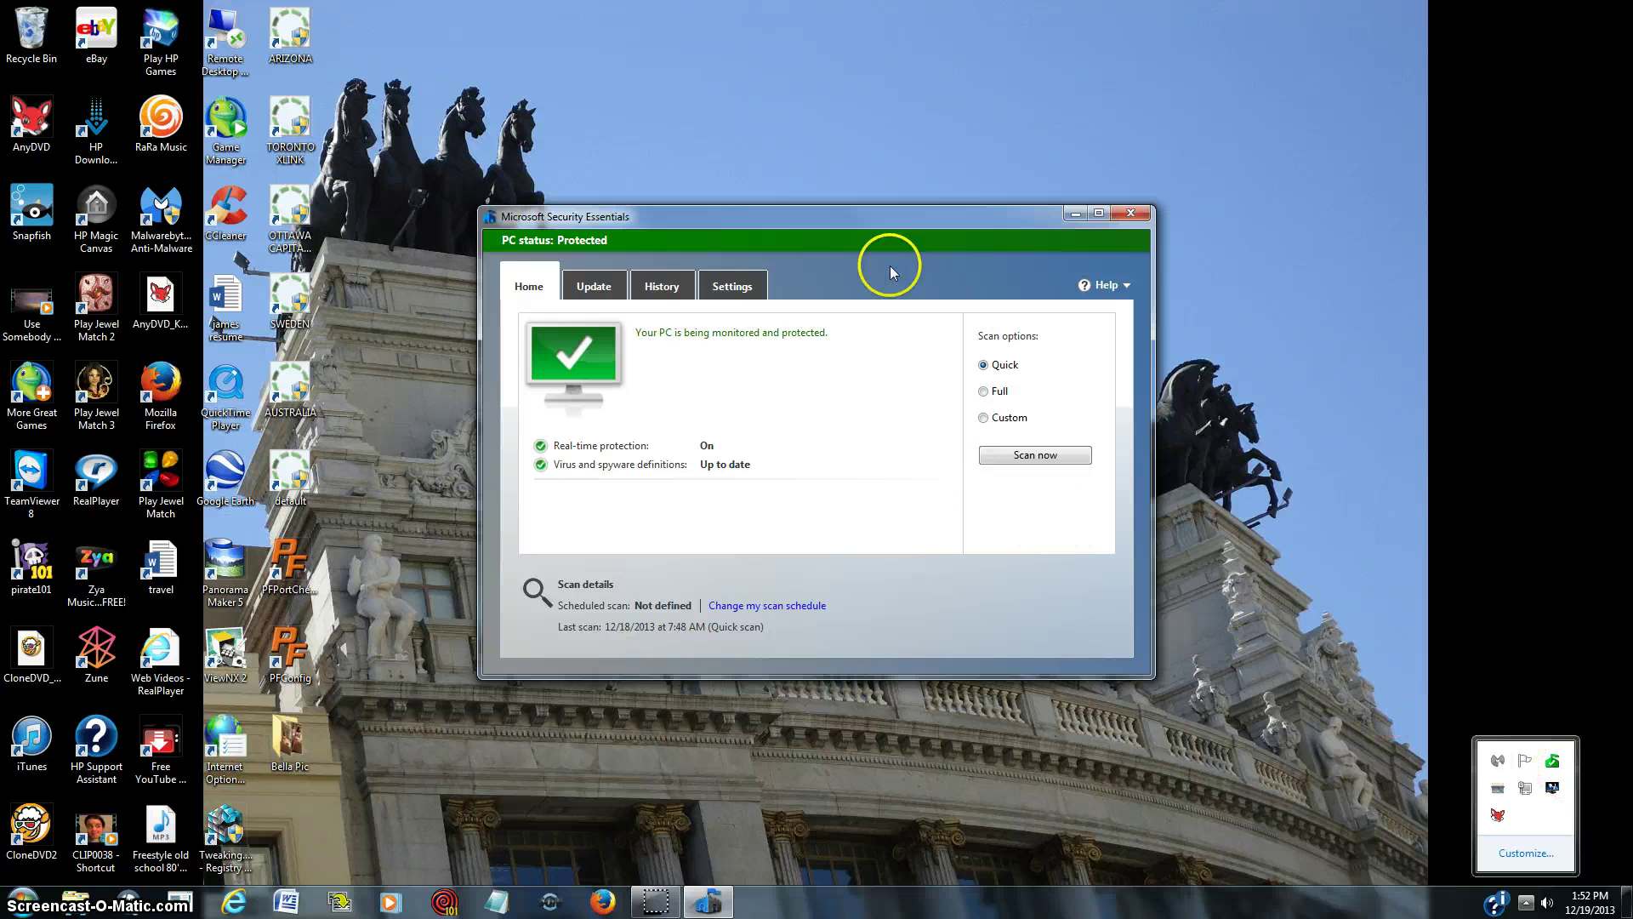
left_click(1074, 214)
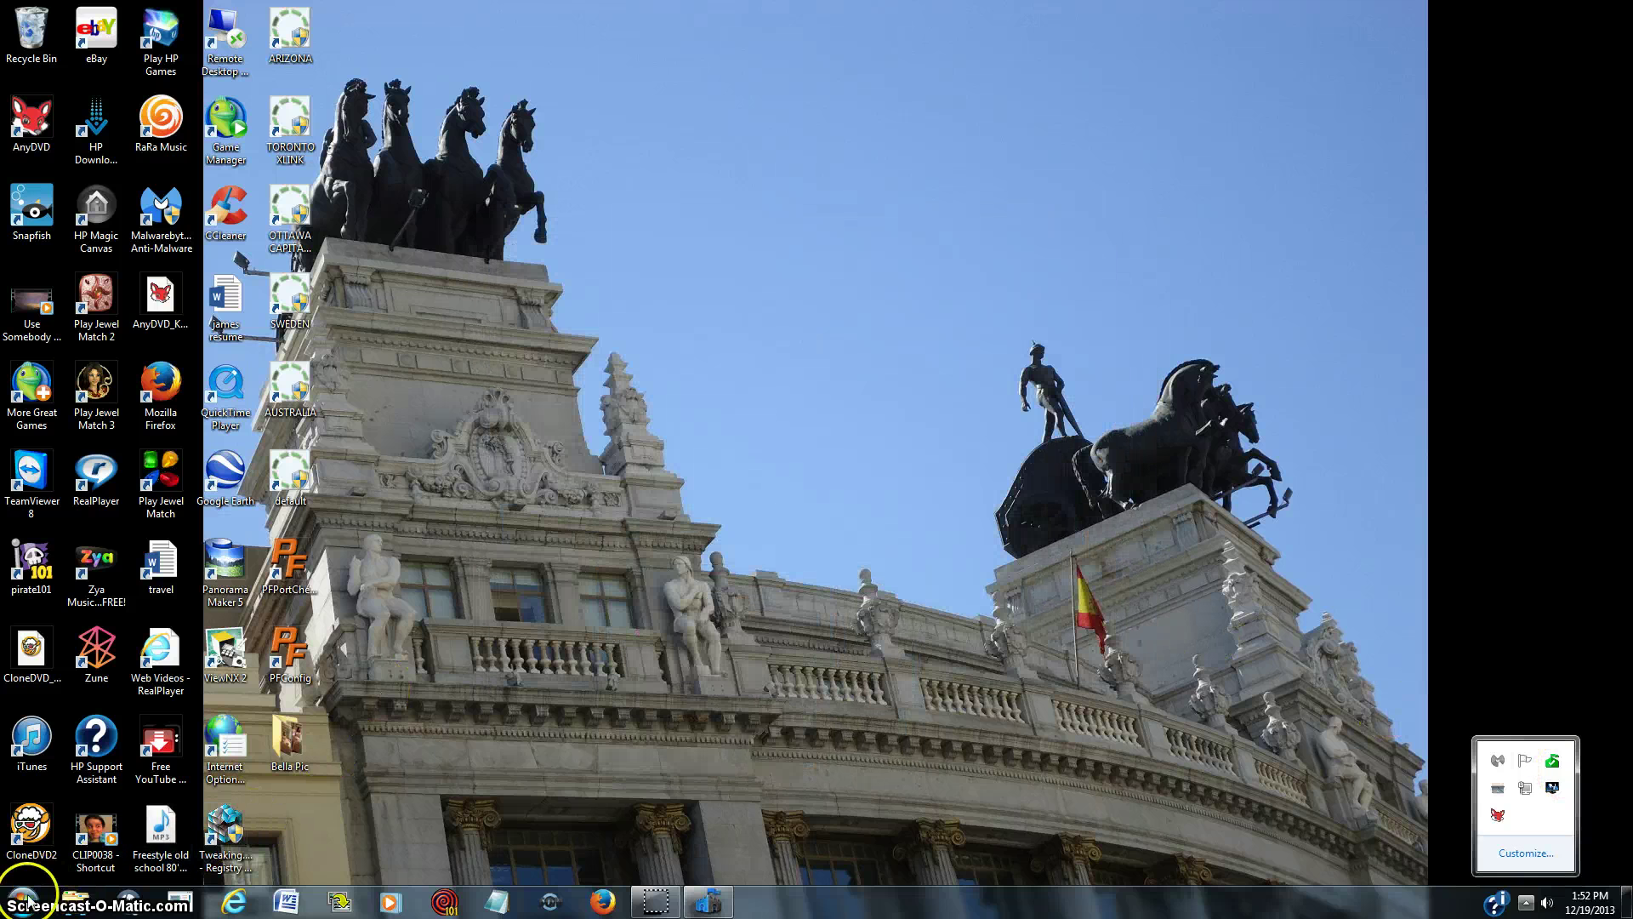
- Try to launch the XLink Kai Start User Interface program
left_click(23, 900)
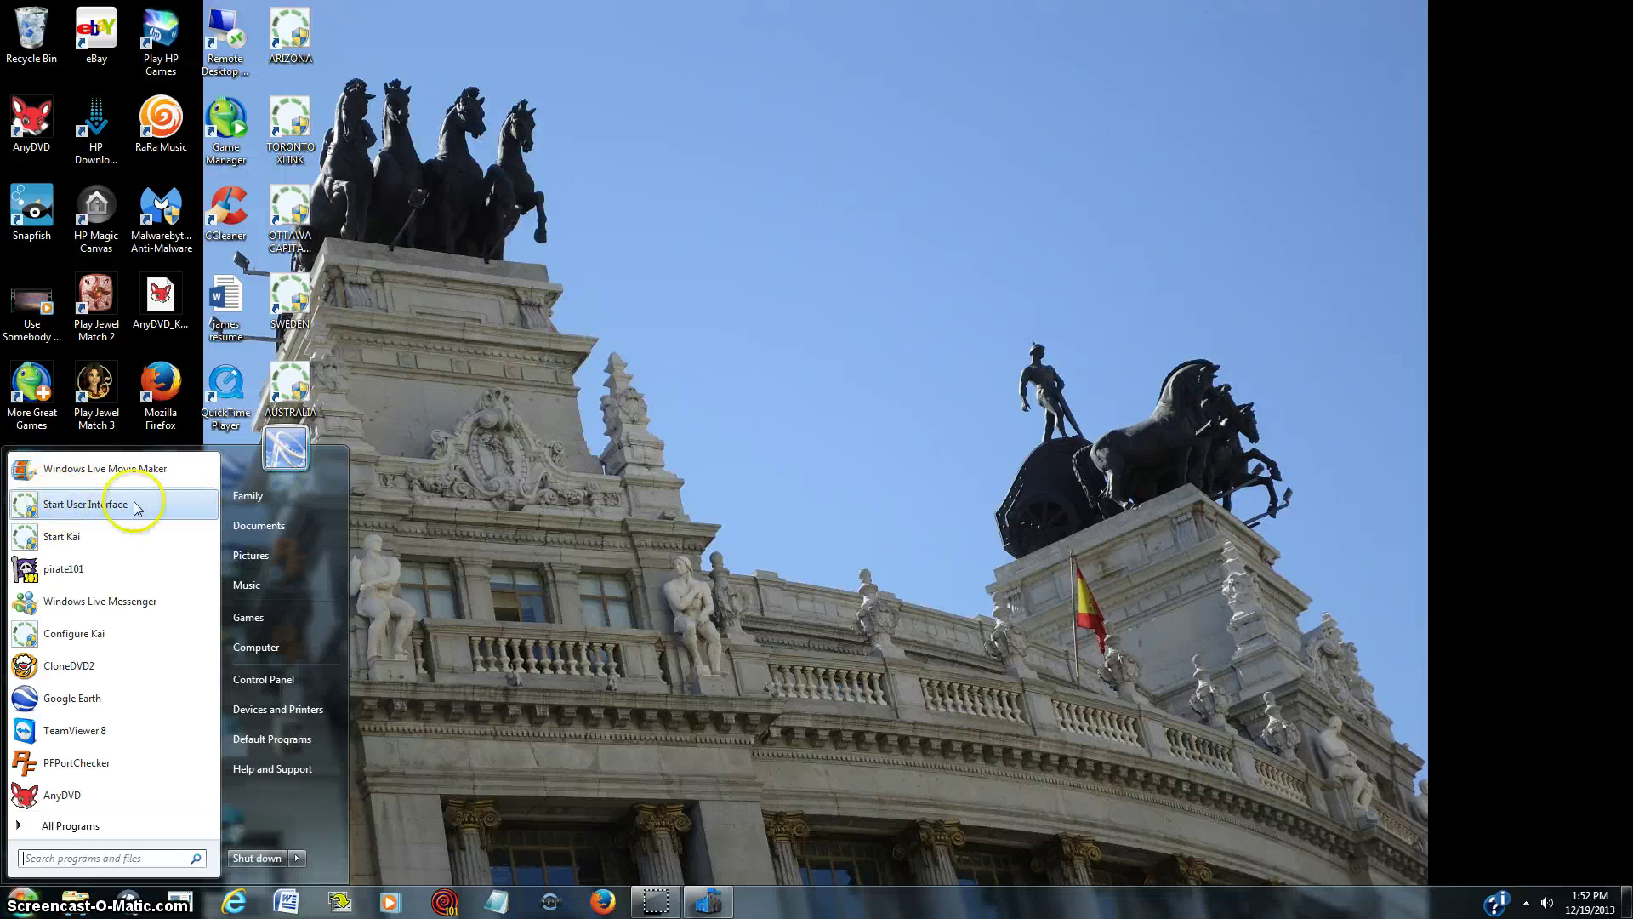
left_click(99, 506)
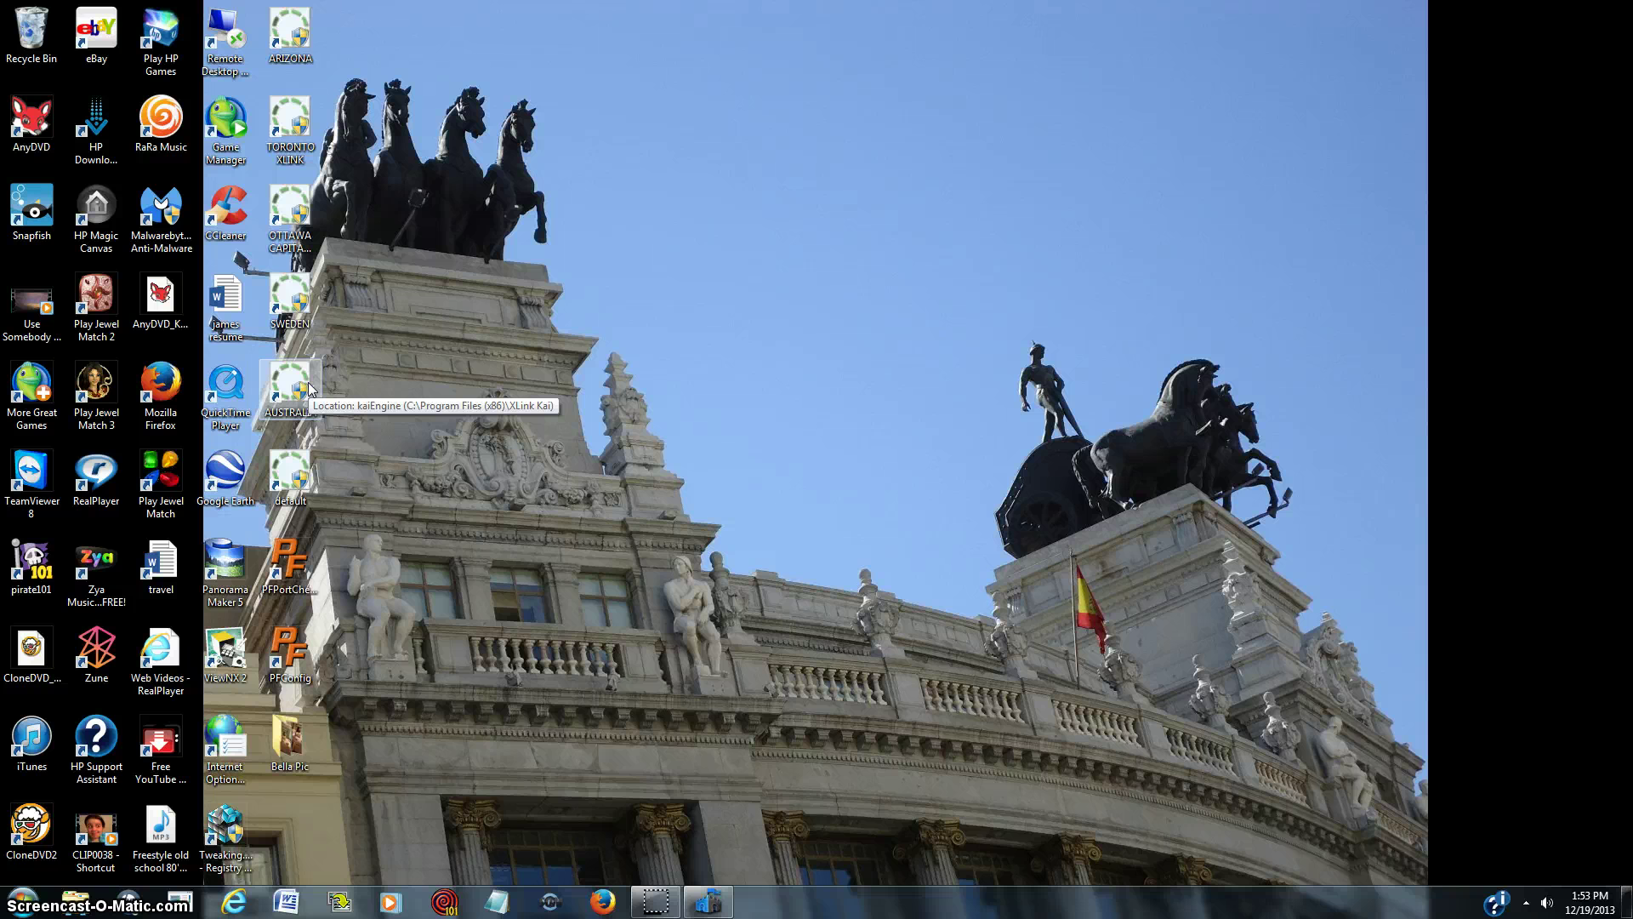
- Switch to Internet Explorer and open the XLink Kai GUIDE page from the saved favorites, enlarged for reading
left_click(234, 902)
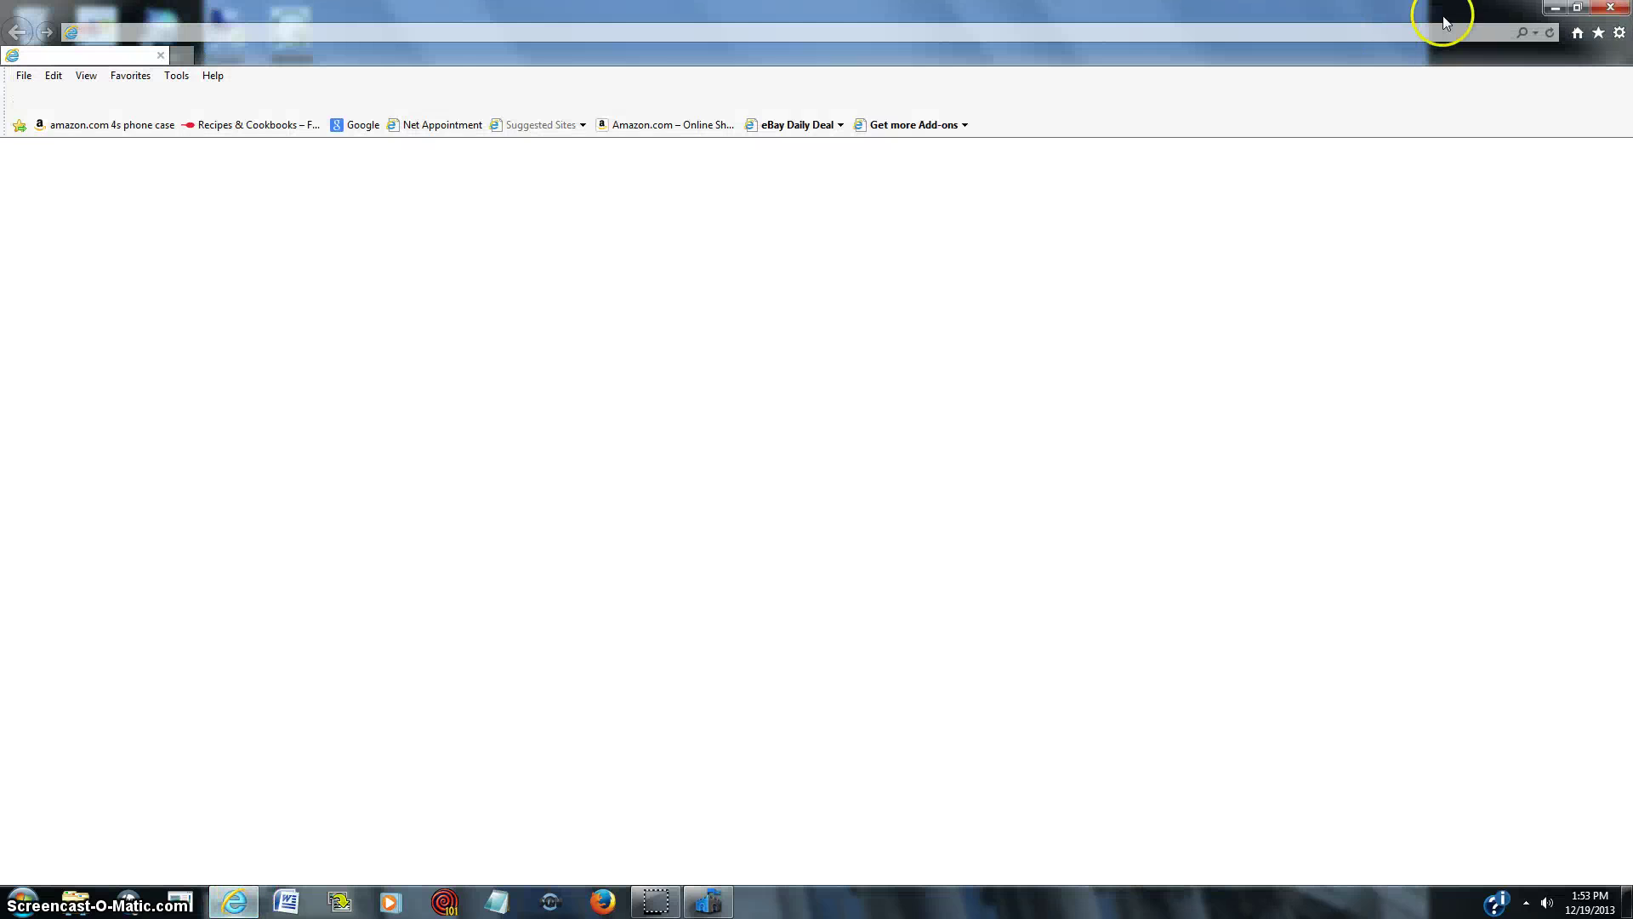
left_click(1598, 32)
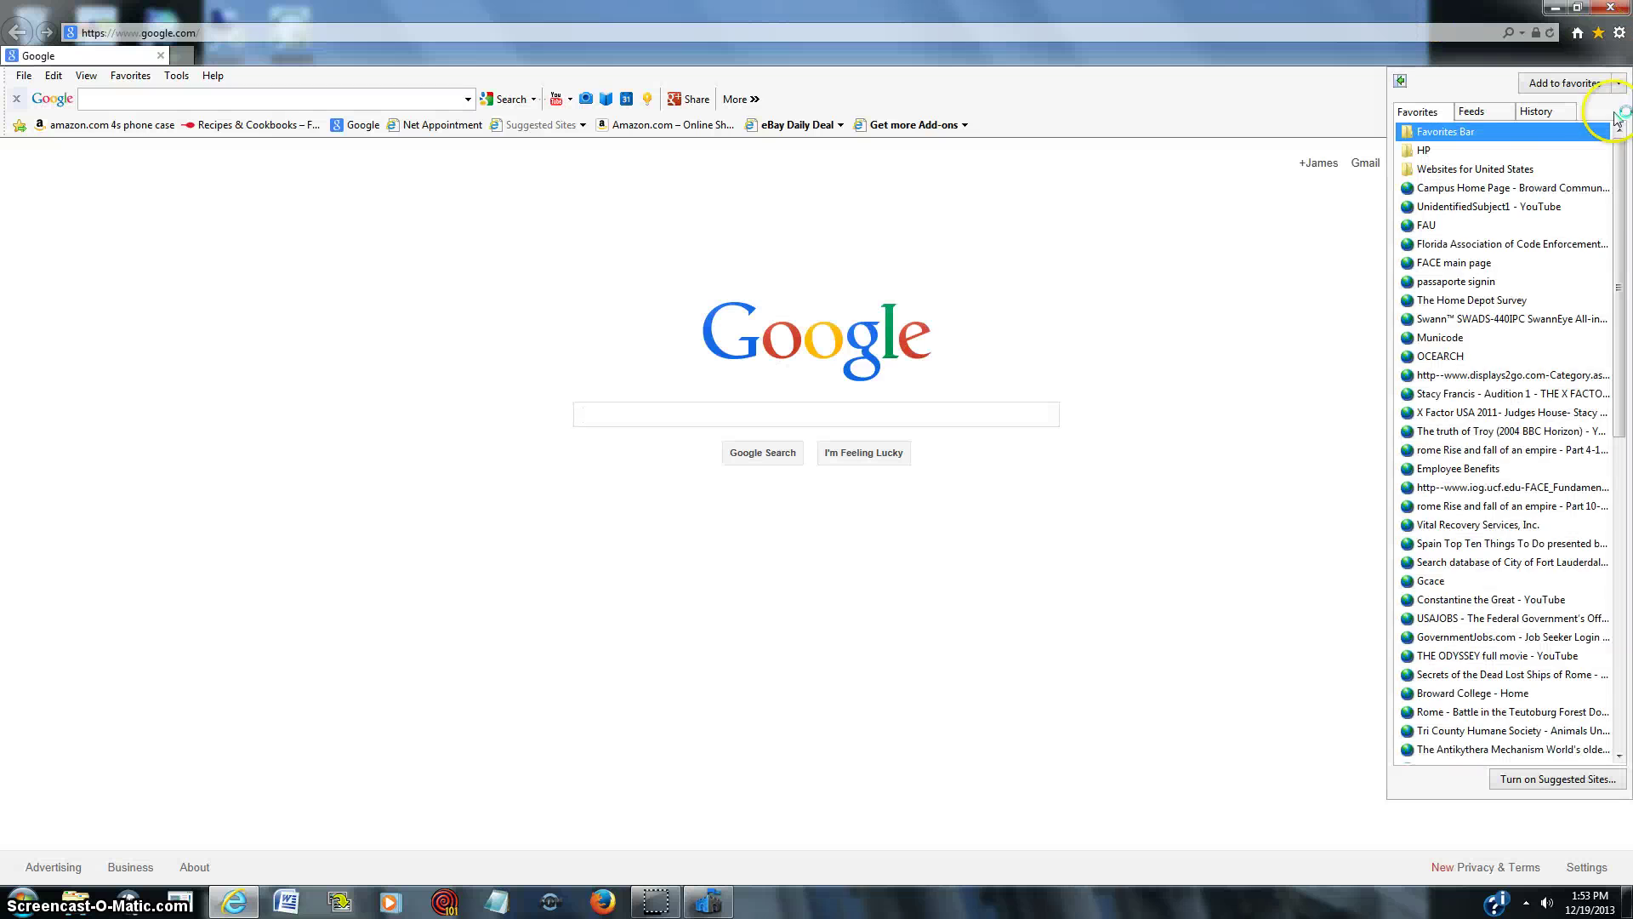
left_click_drag(1620, 310, 1593, 627)
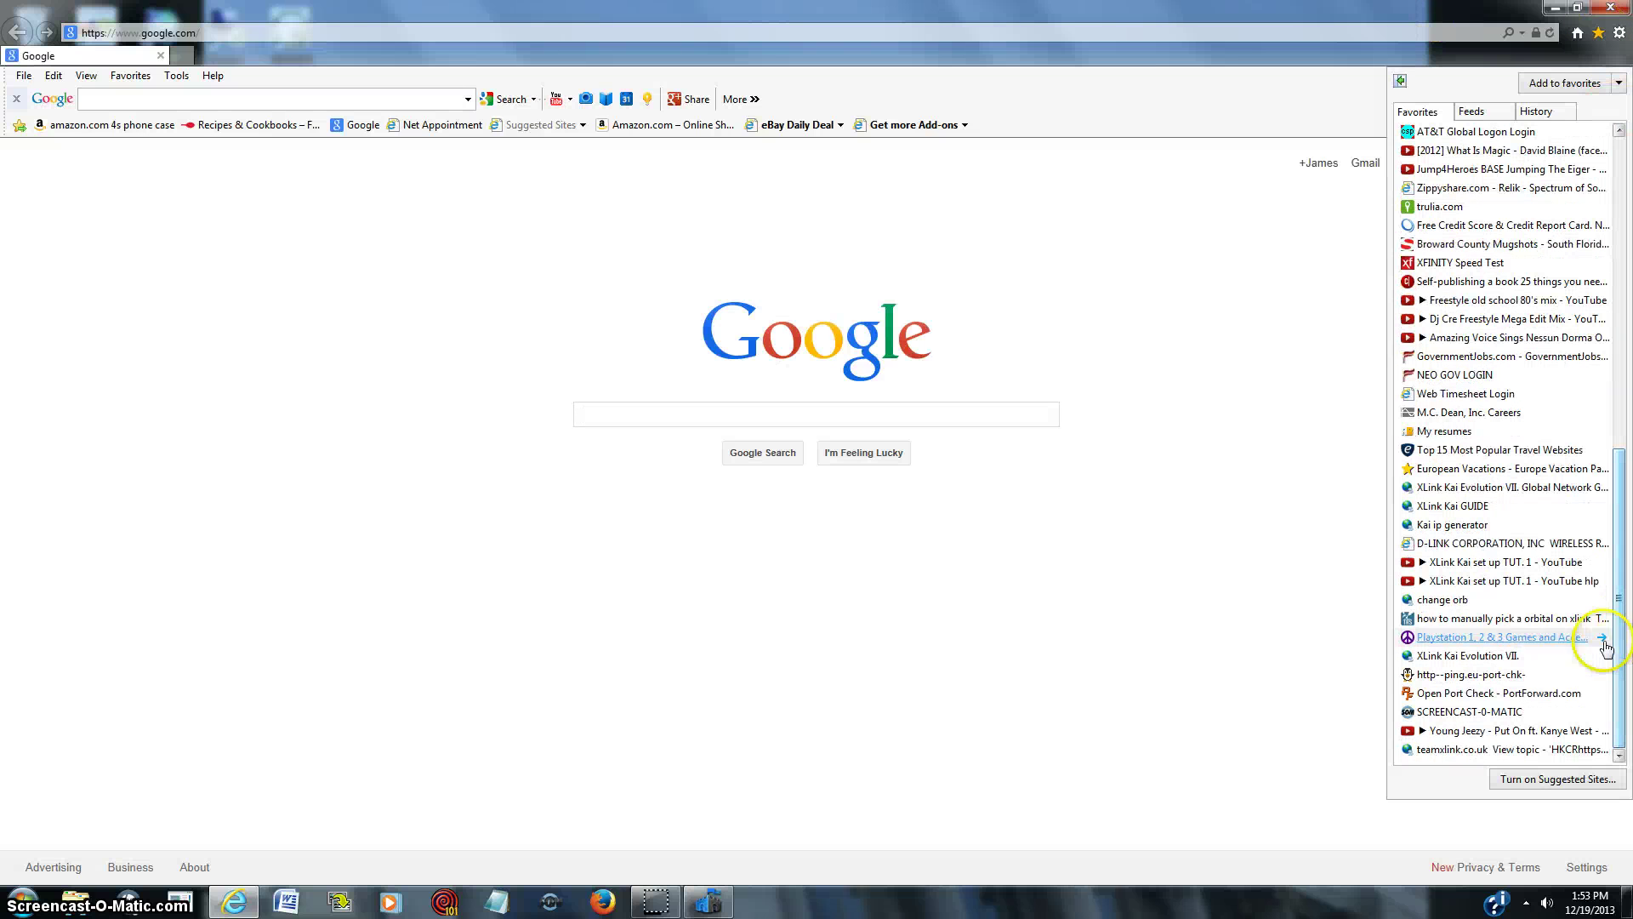
left_click(1462, 513)
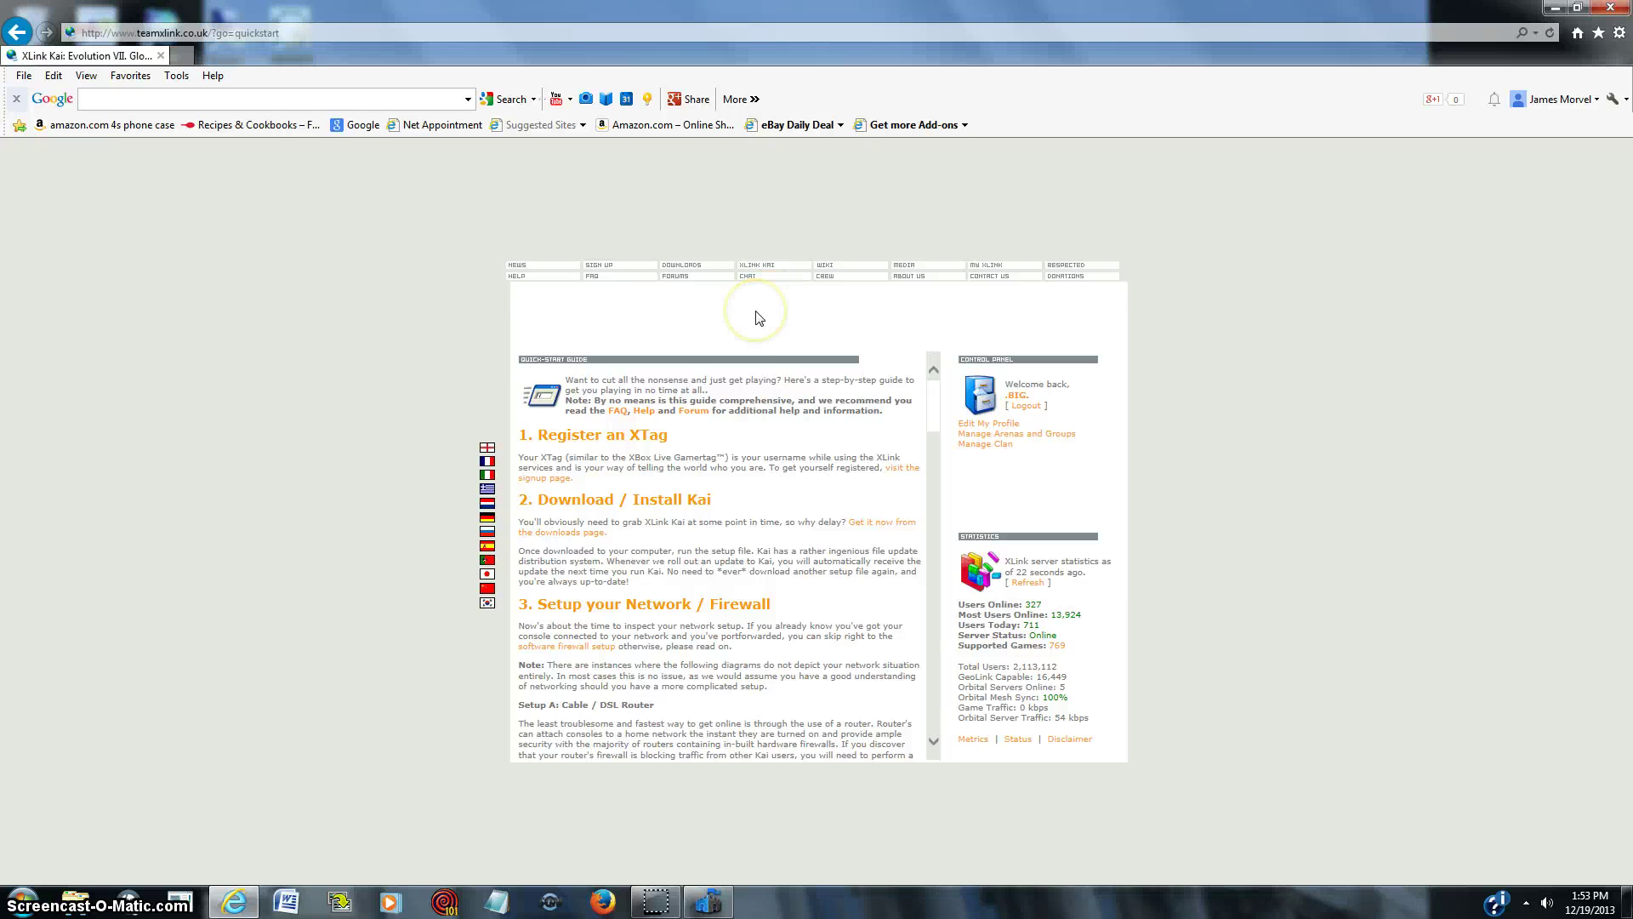
key("ctrl+plus")
key("ctrl+plus")
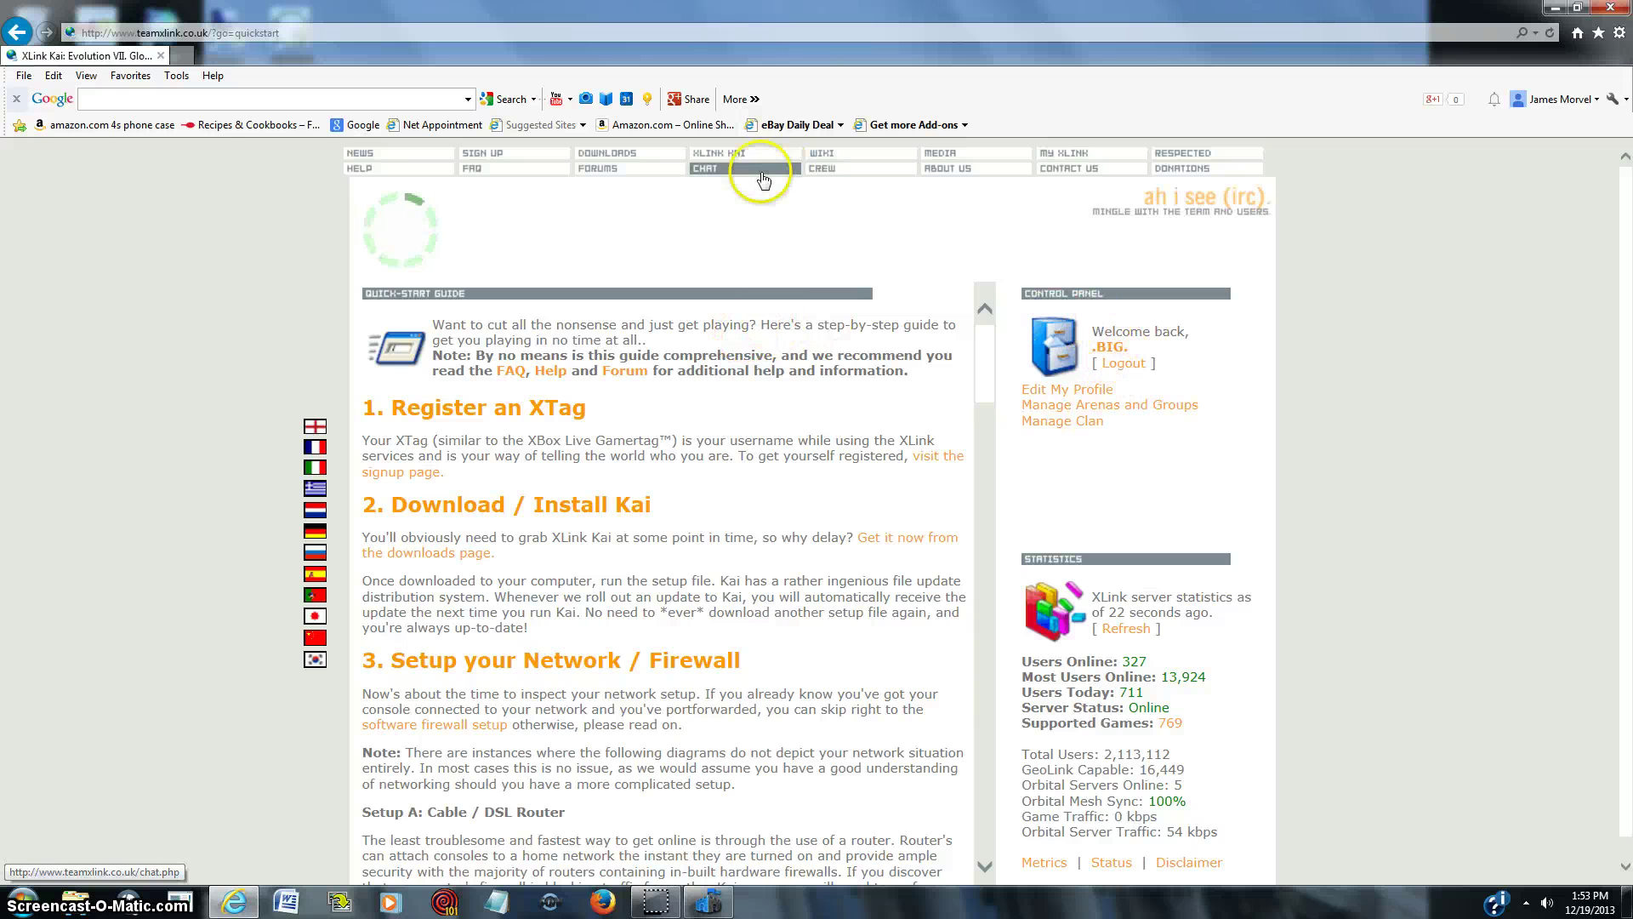
- Open the teamxlink.co.uk forum index and look over its support and community sections
left_click(598, 169)
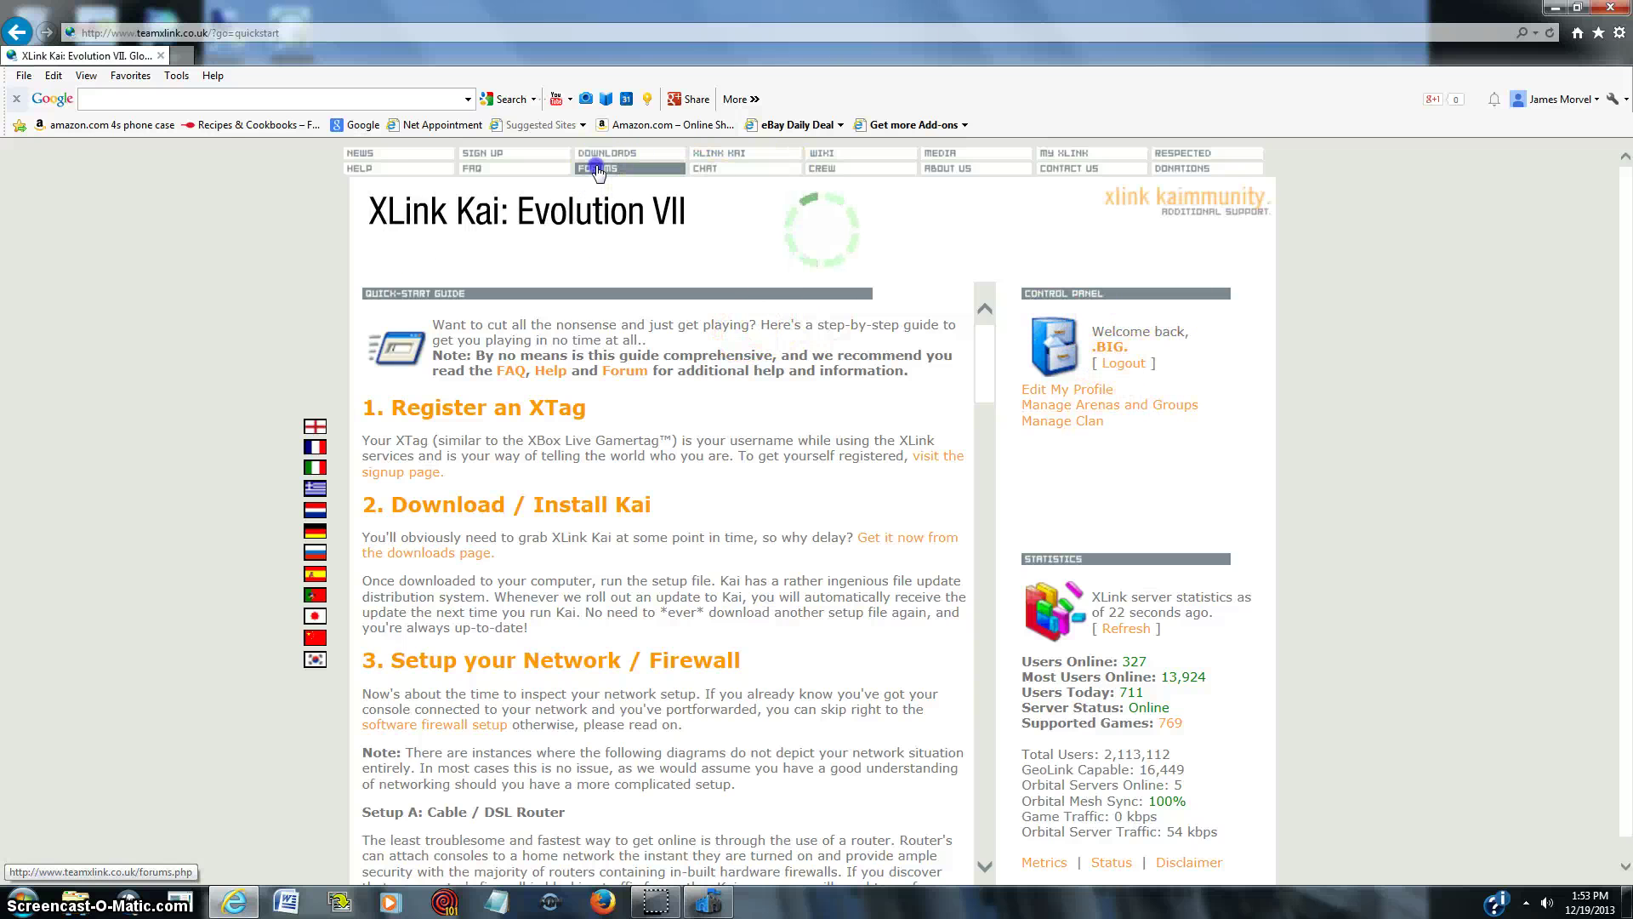
left_click(856, 415)
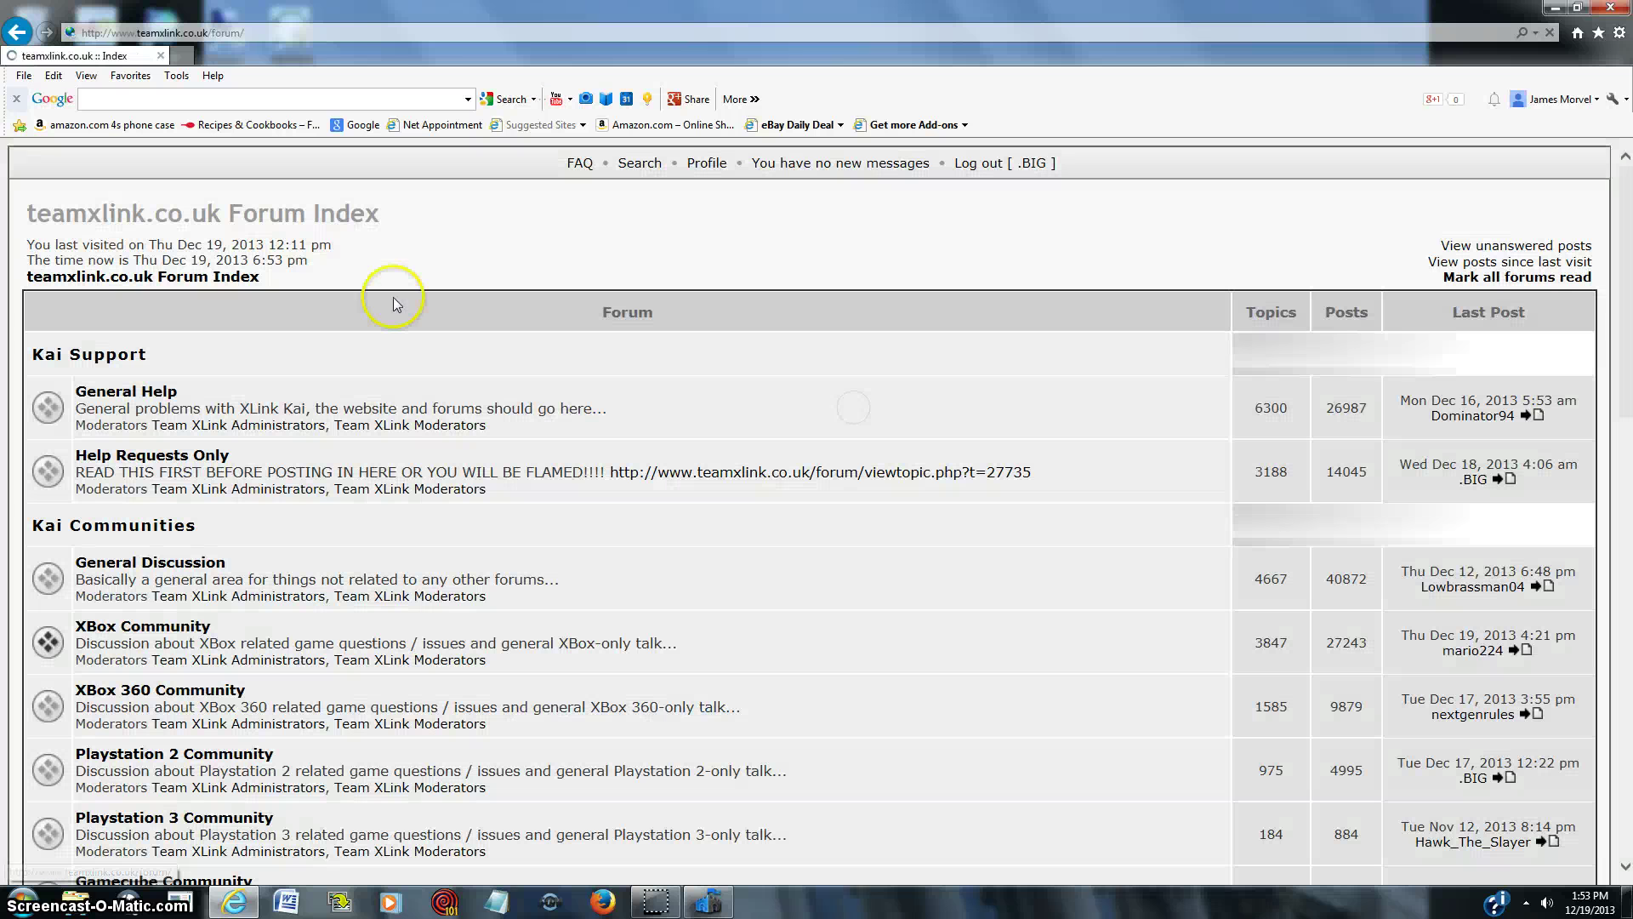
scroll(407, 467, "down", 2)
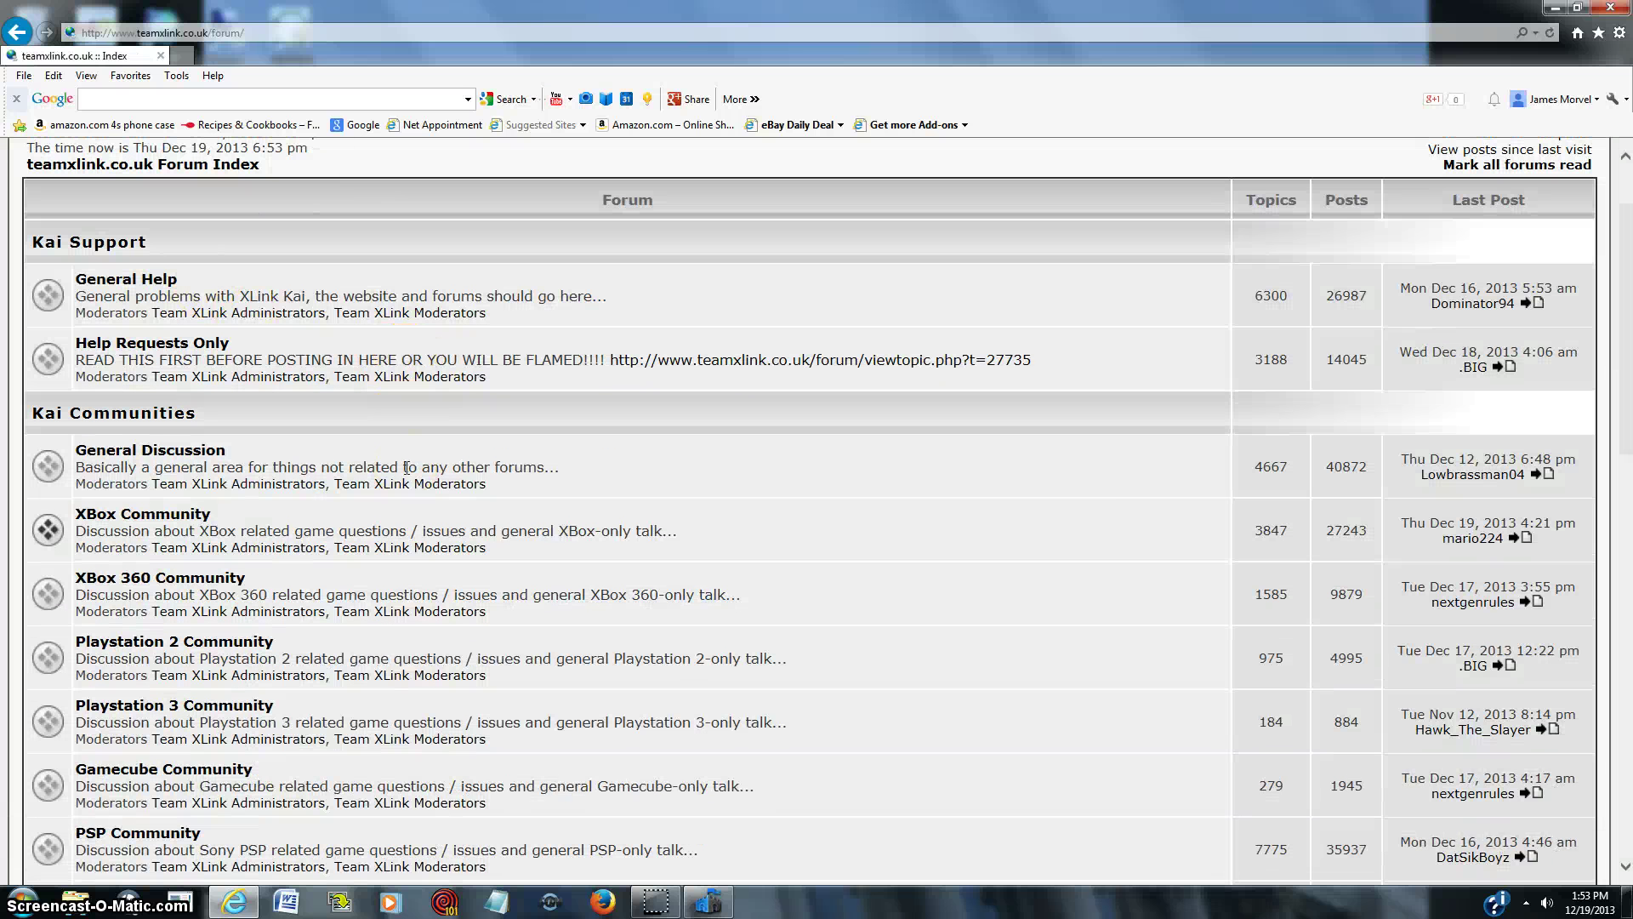
key("ctrl+minus")
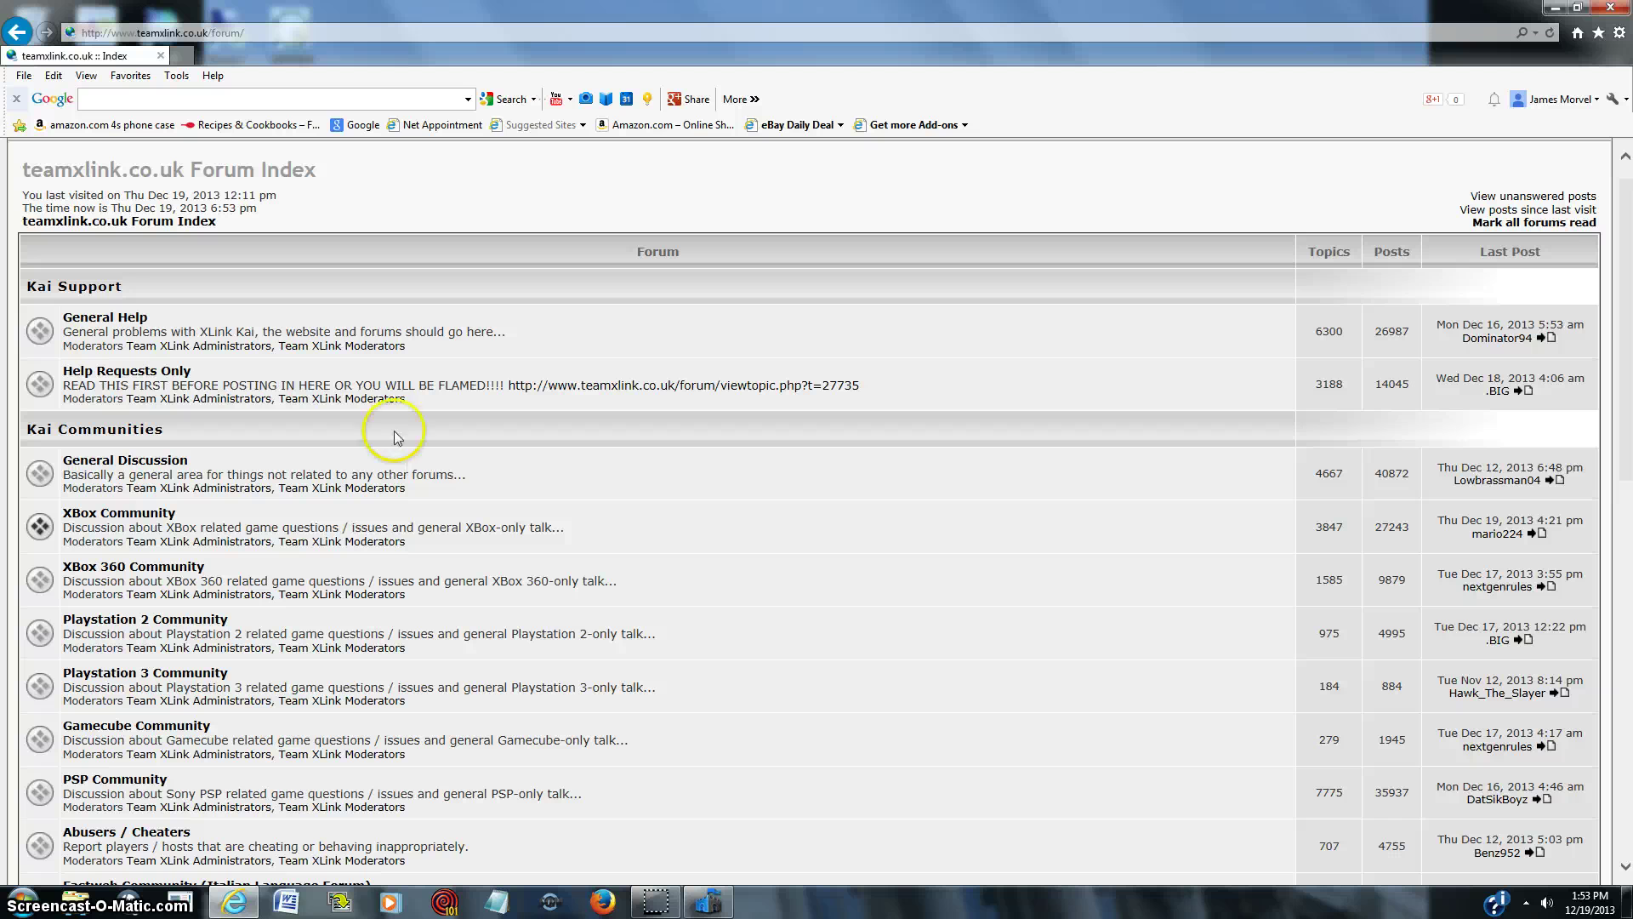
- Open the Playstation 2 Community forum and look through its sticky and regular topics
left_click(149, 622)
scroll(339, 408, "down", 5)
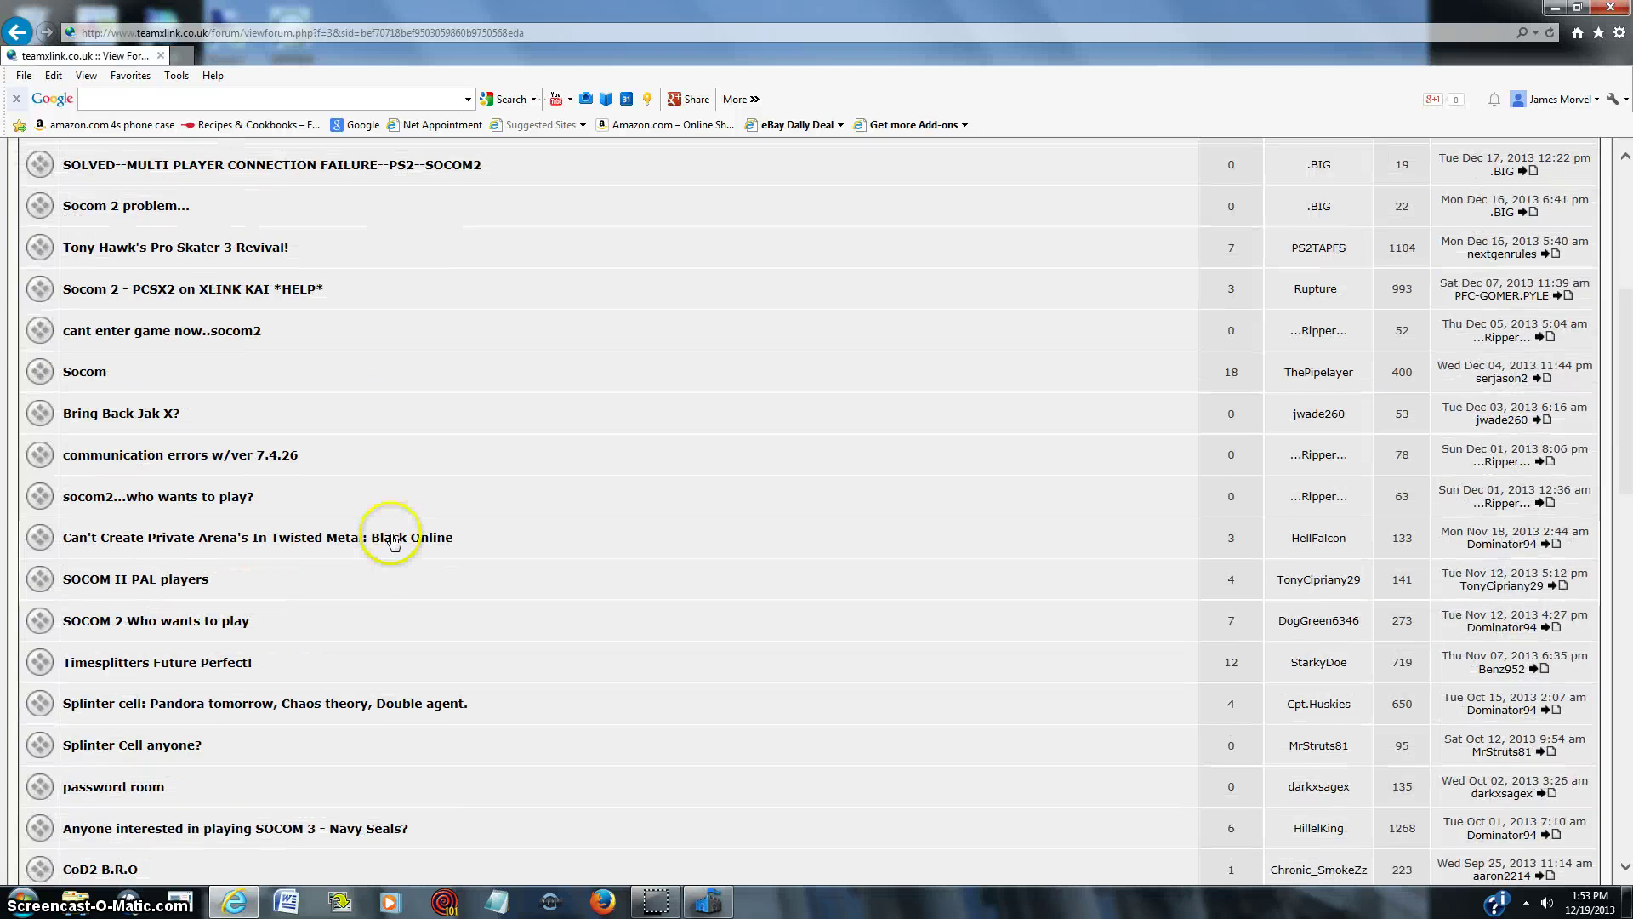
scroll(349, 578, "up", 2)
scroll(237, 473, "up", 3)
scroll(233, 500, "down", 5)
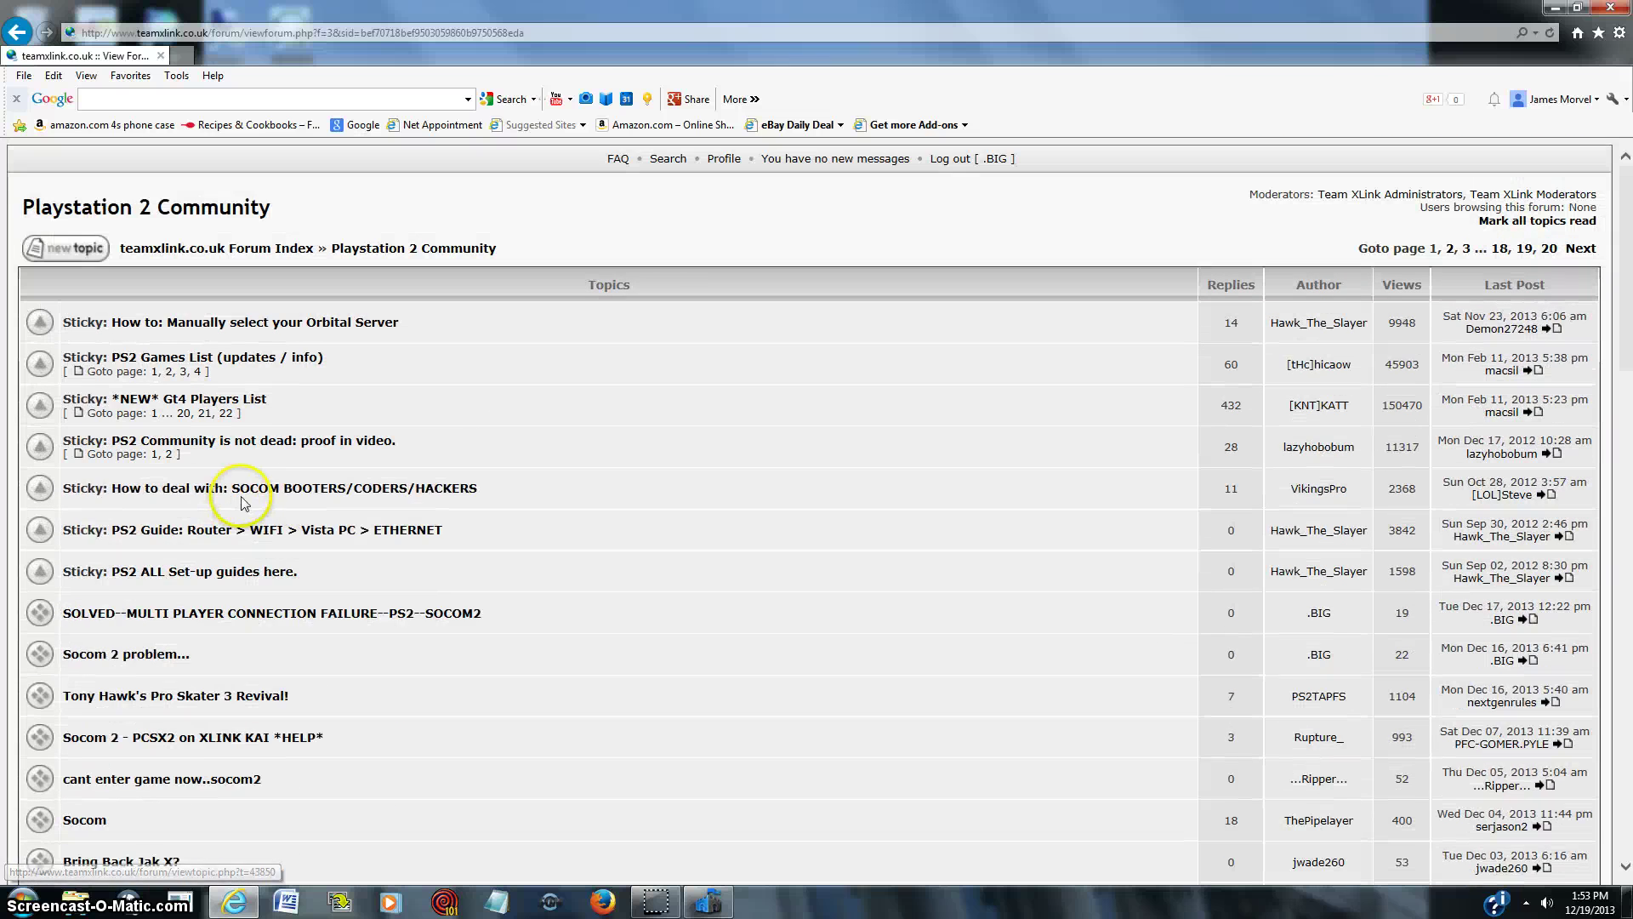
scroll(237, 474, "up", 5)
- Return to the forum index, open the forum search page and activate the Search for Keywords field
left_click(16, 32)
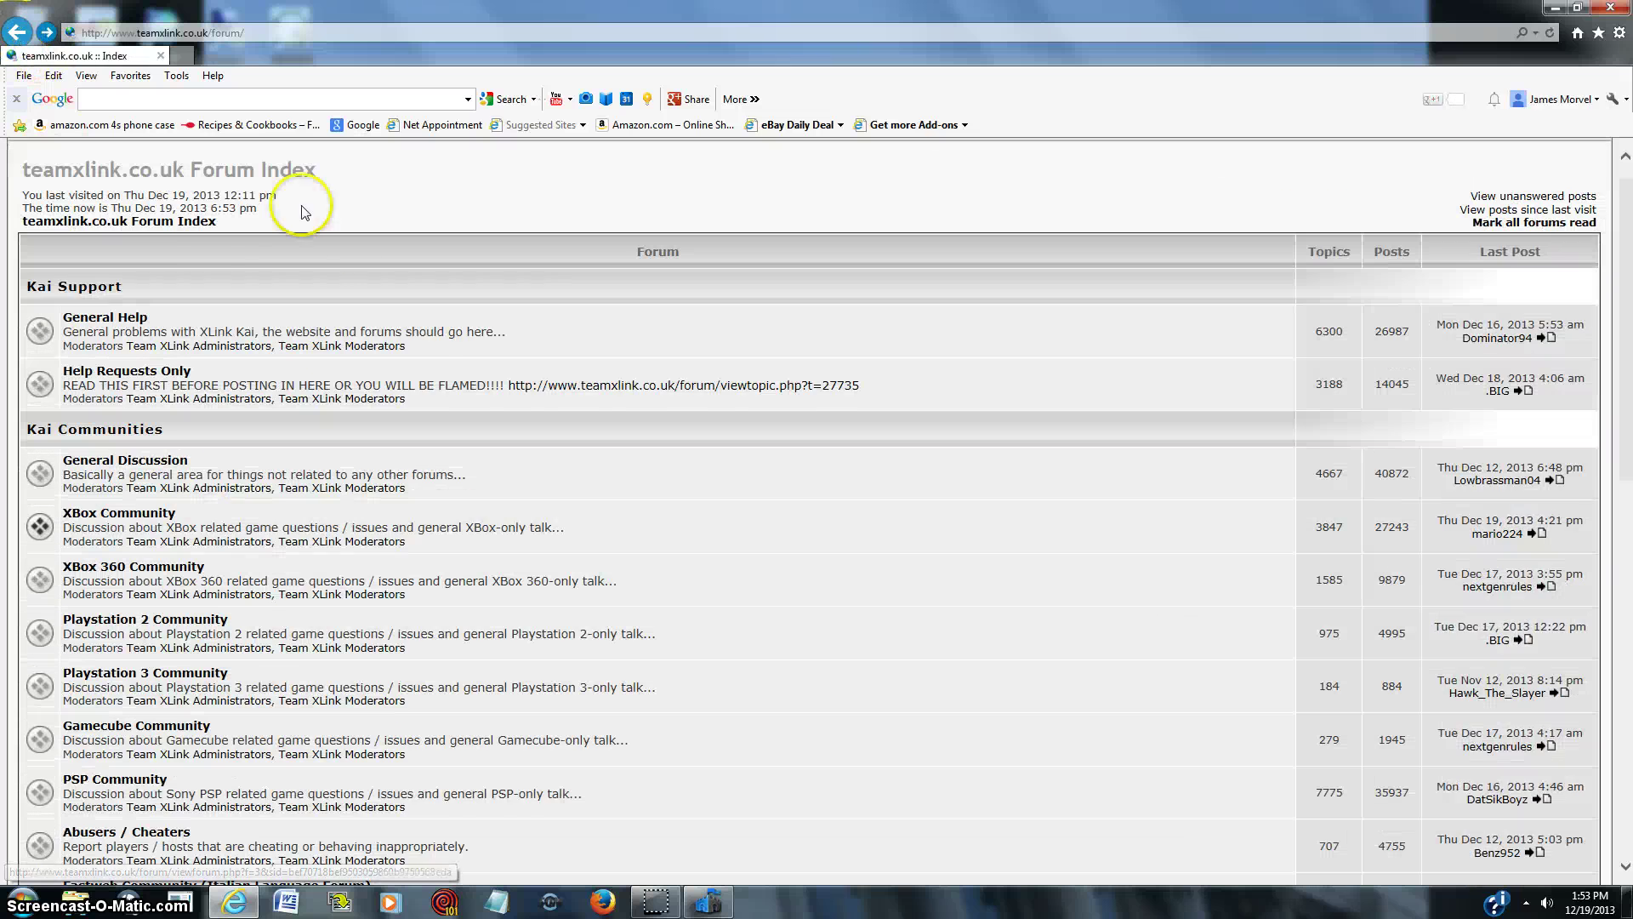
scroll(237, 340, "up", 1)
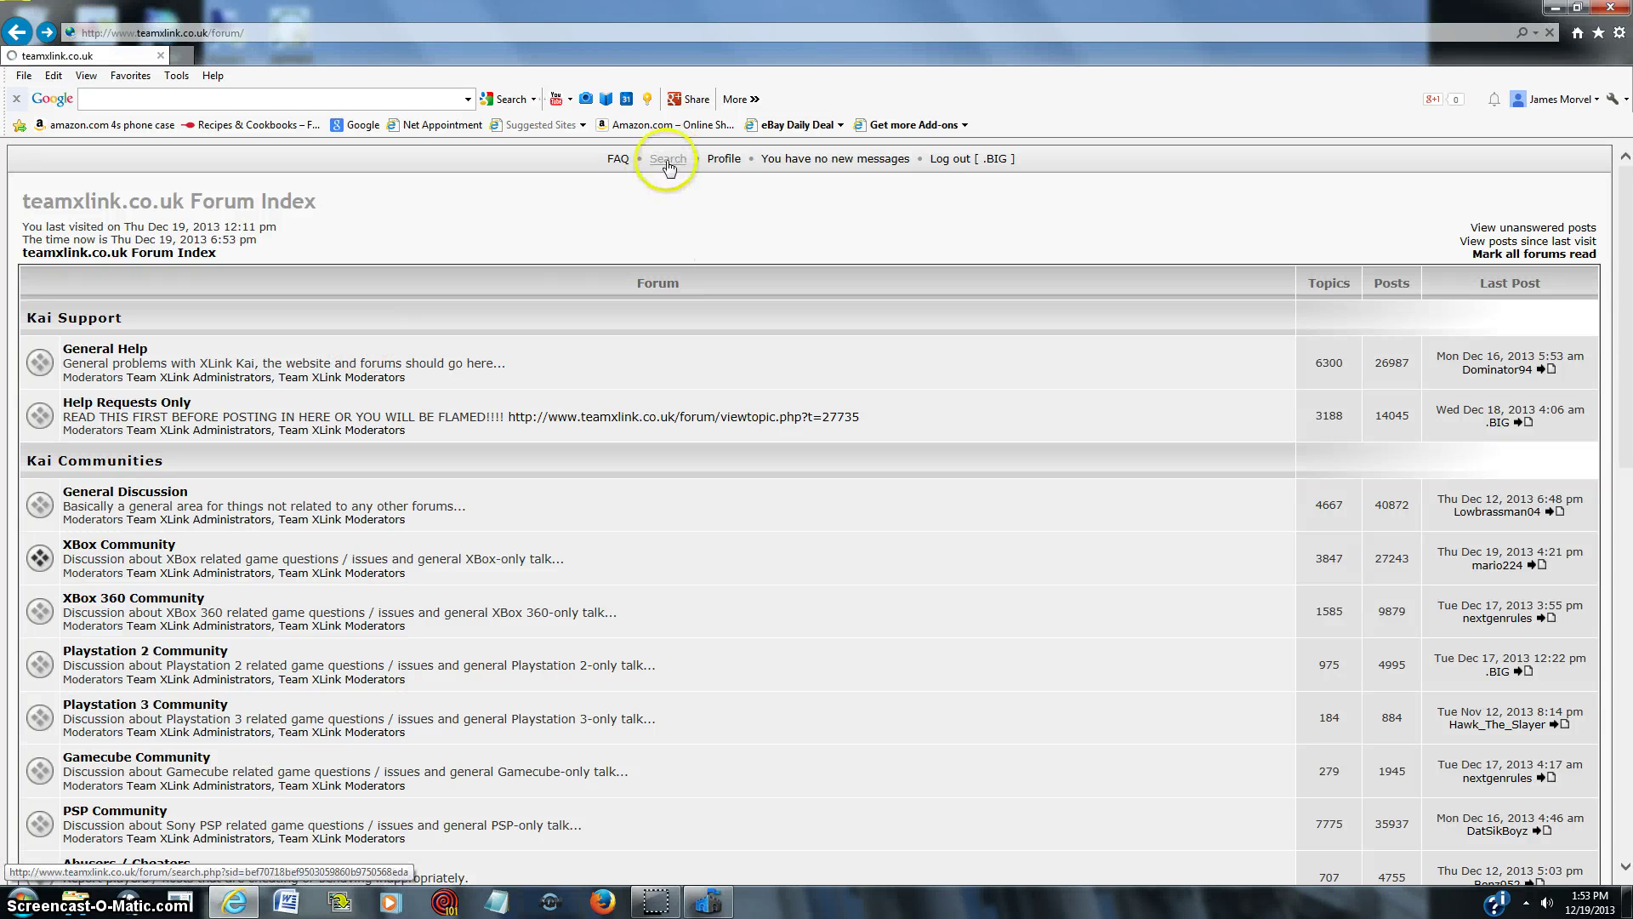
left_click(739, 318)
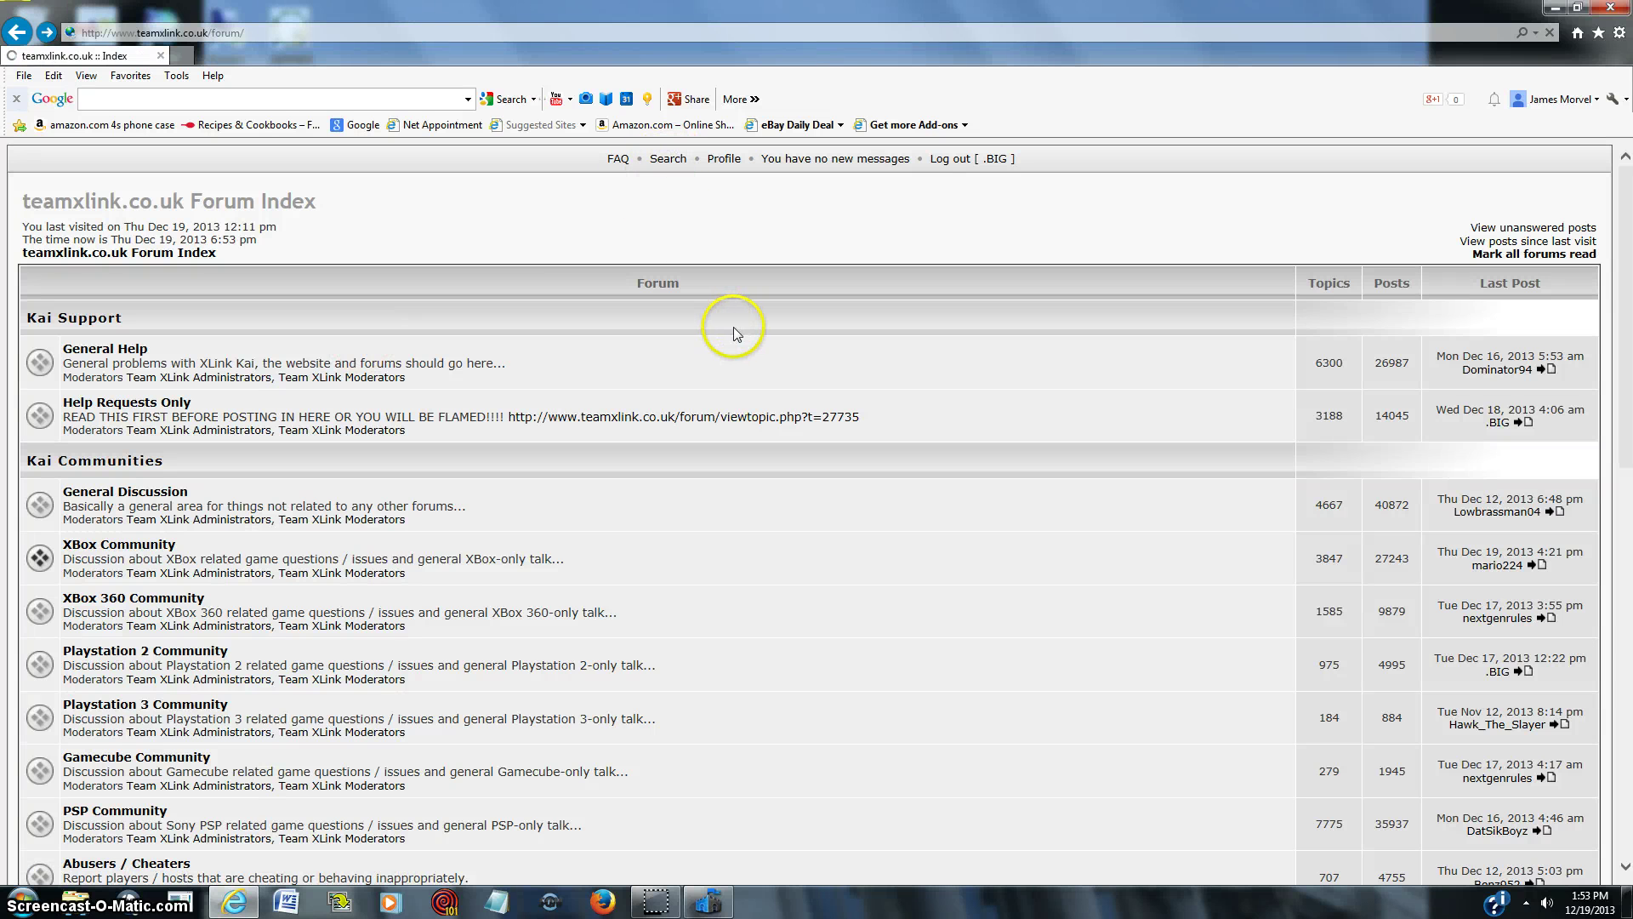
left_click(669, 160)
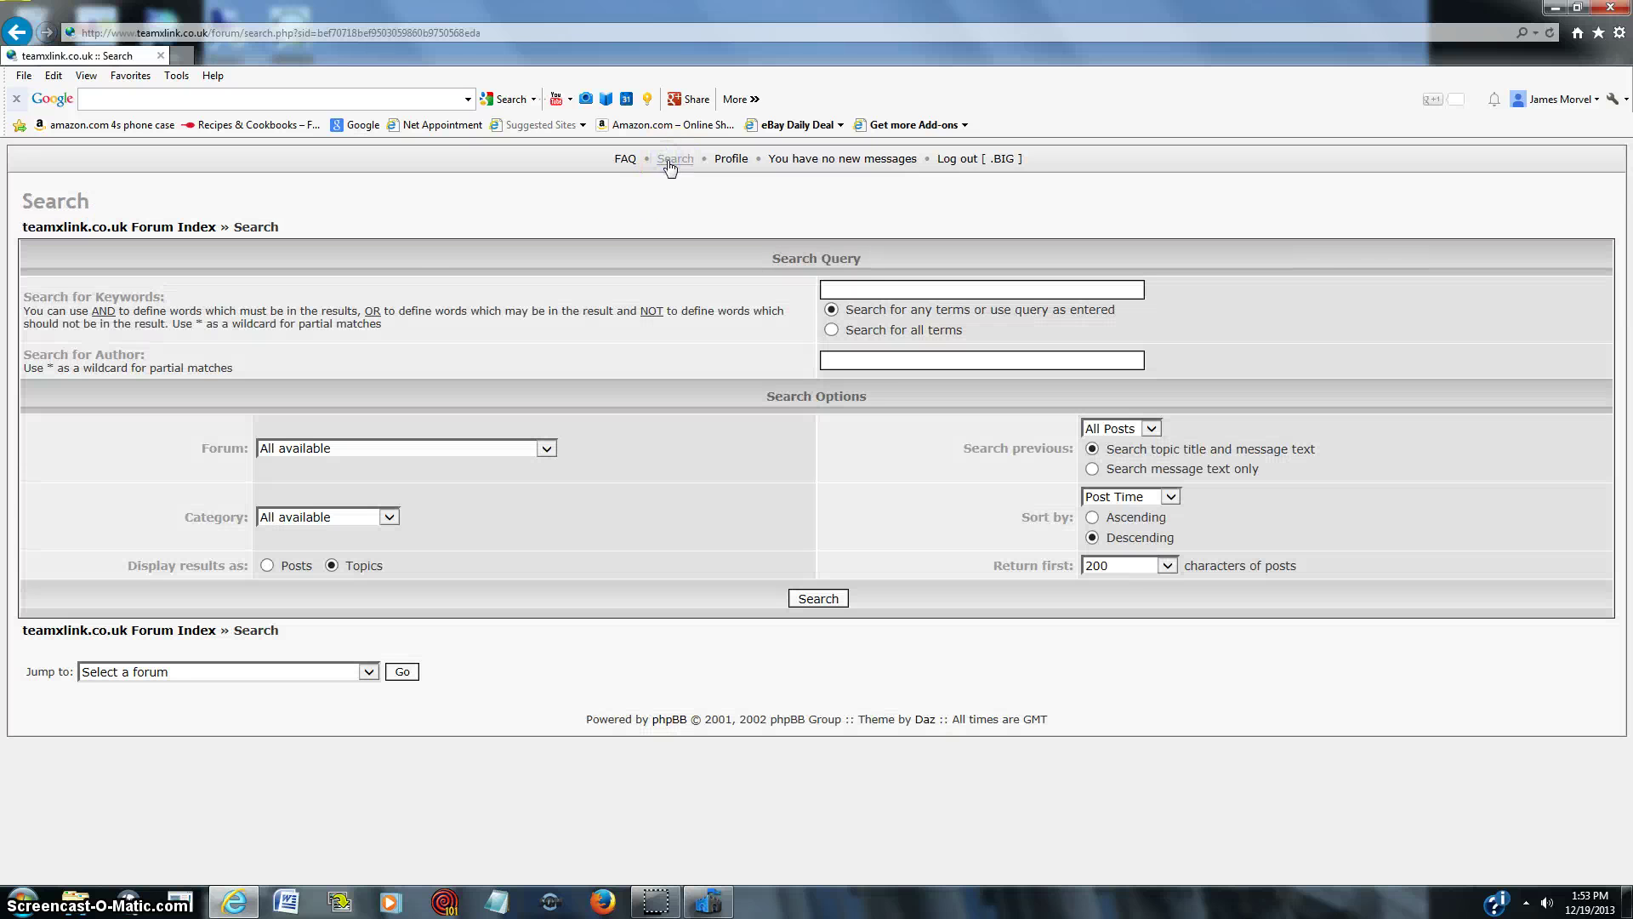
left_click(843, 292)
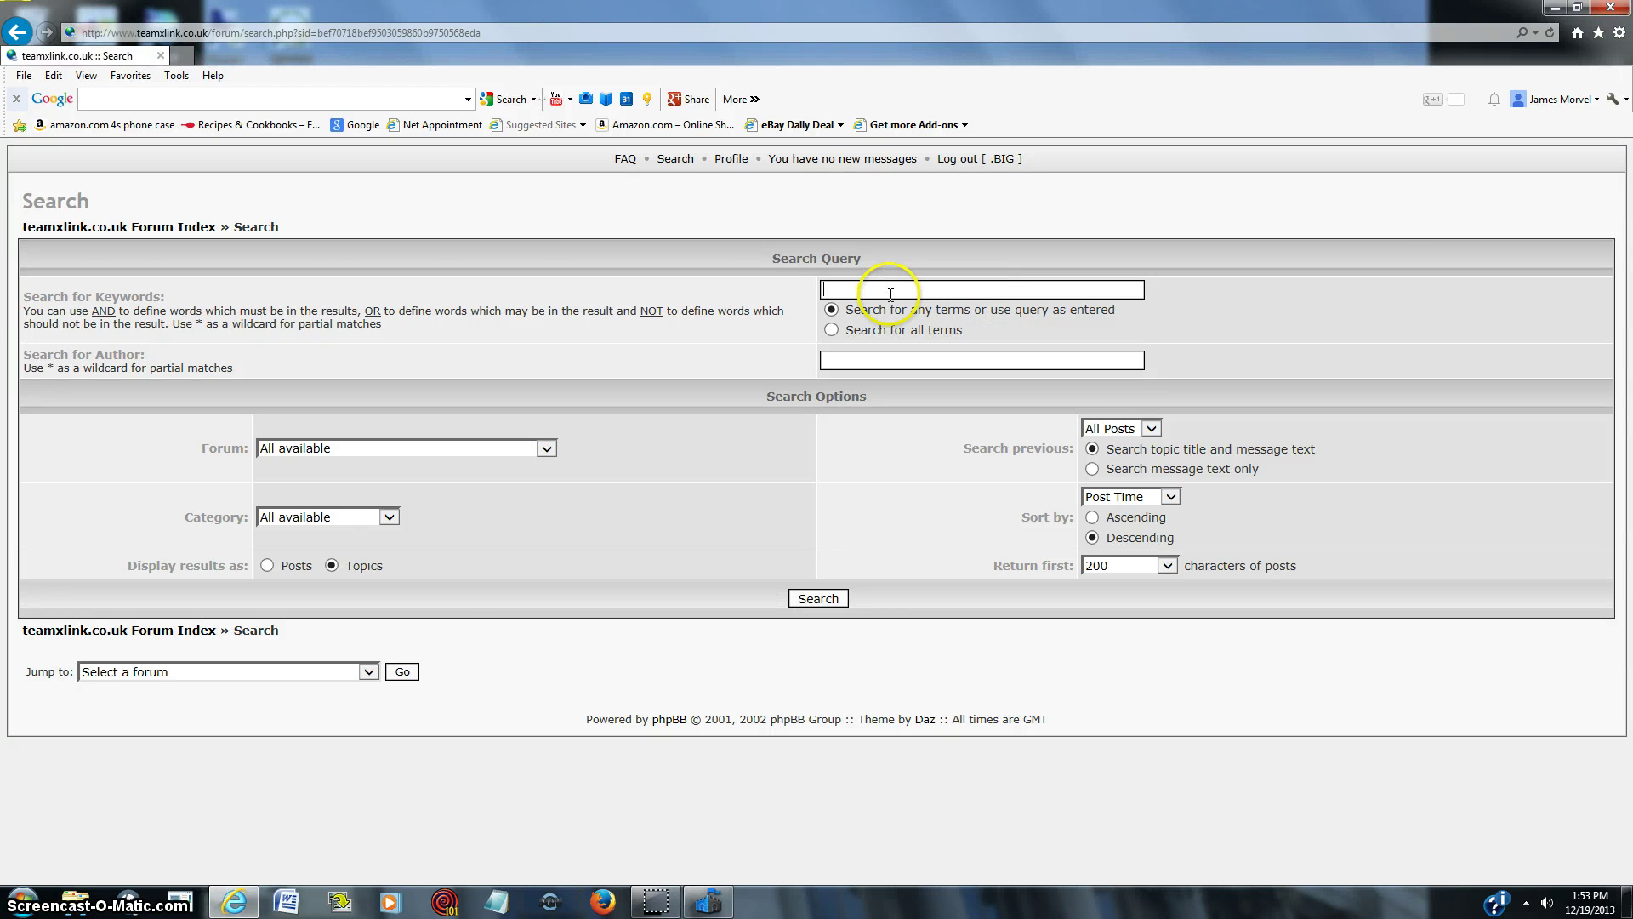
- Reduce the forum search page's zoom and close the Internet Explorer window
key("ctrl+minus")
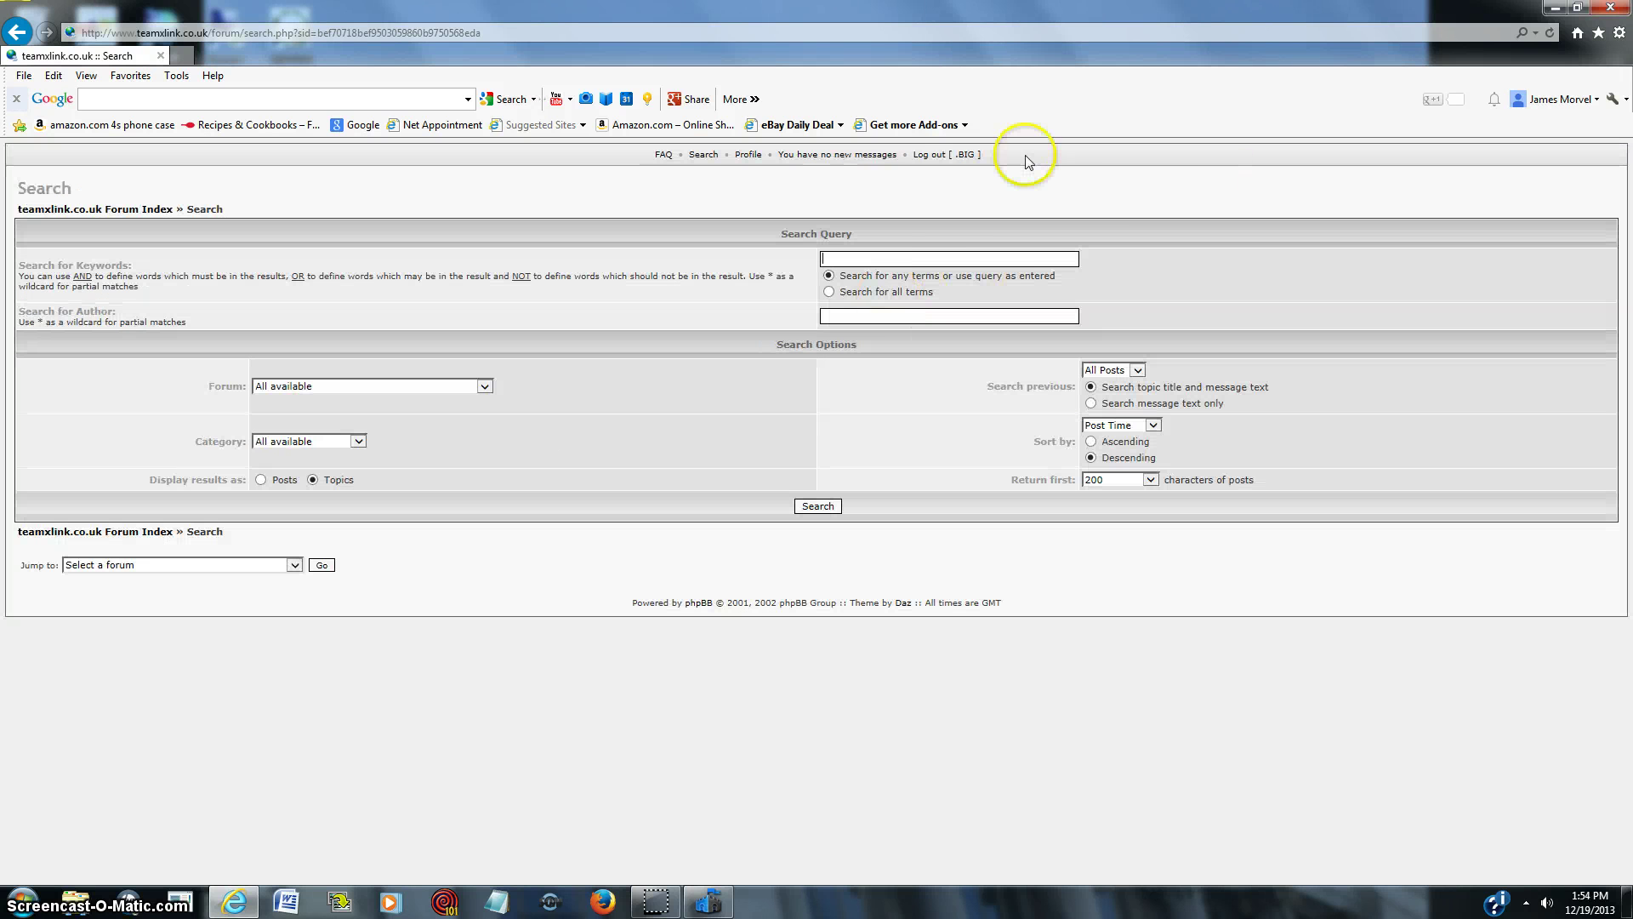
left_click(946, 162)
left_click(1610, 7)
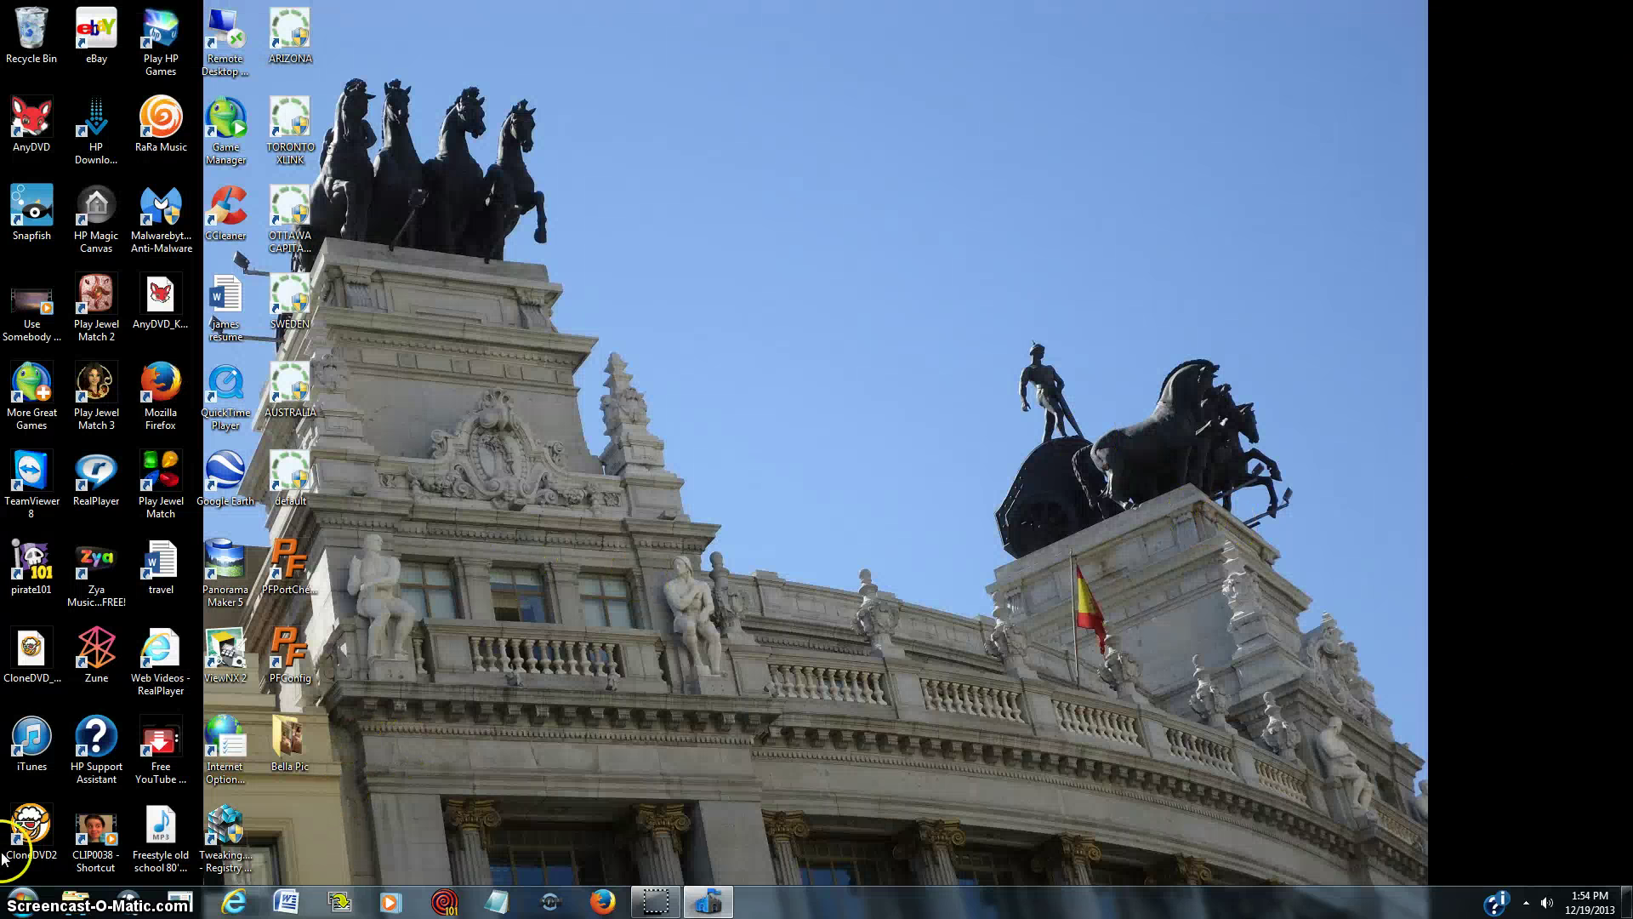
- Switch to Microsoft Security Essentials, turn off real-time protection and save the change
left_click(710, 903)
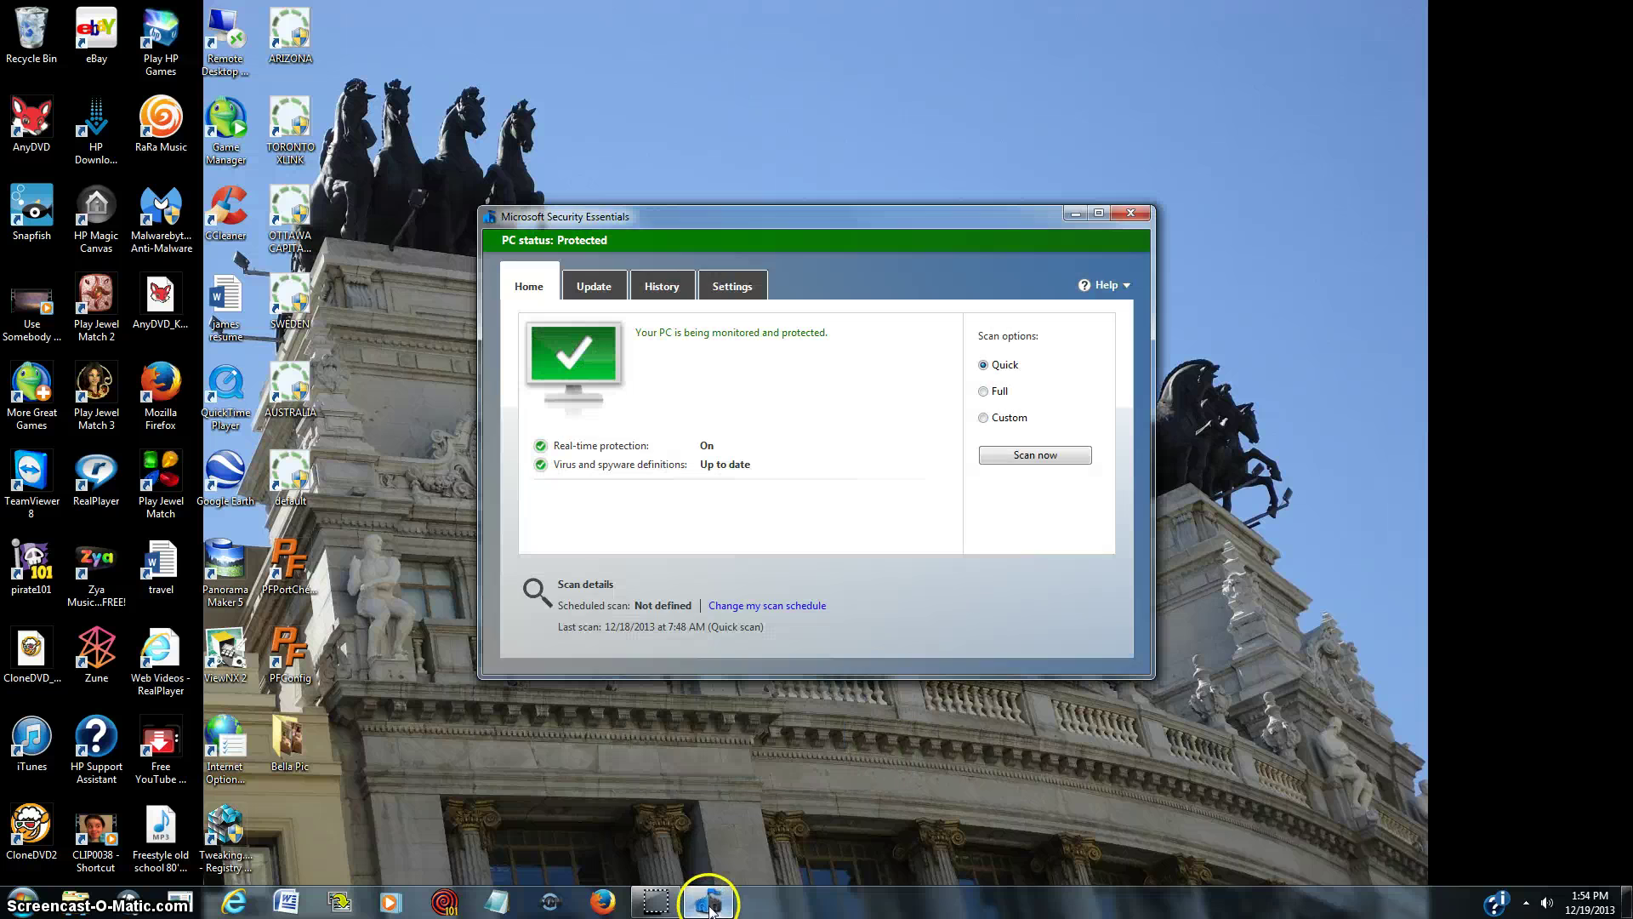
left_click(1076, 215)
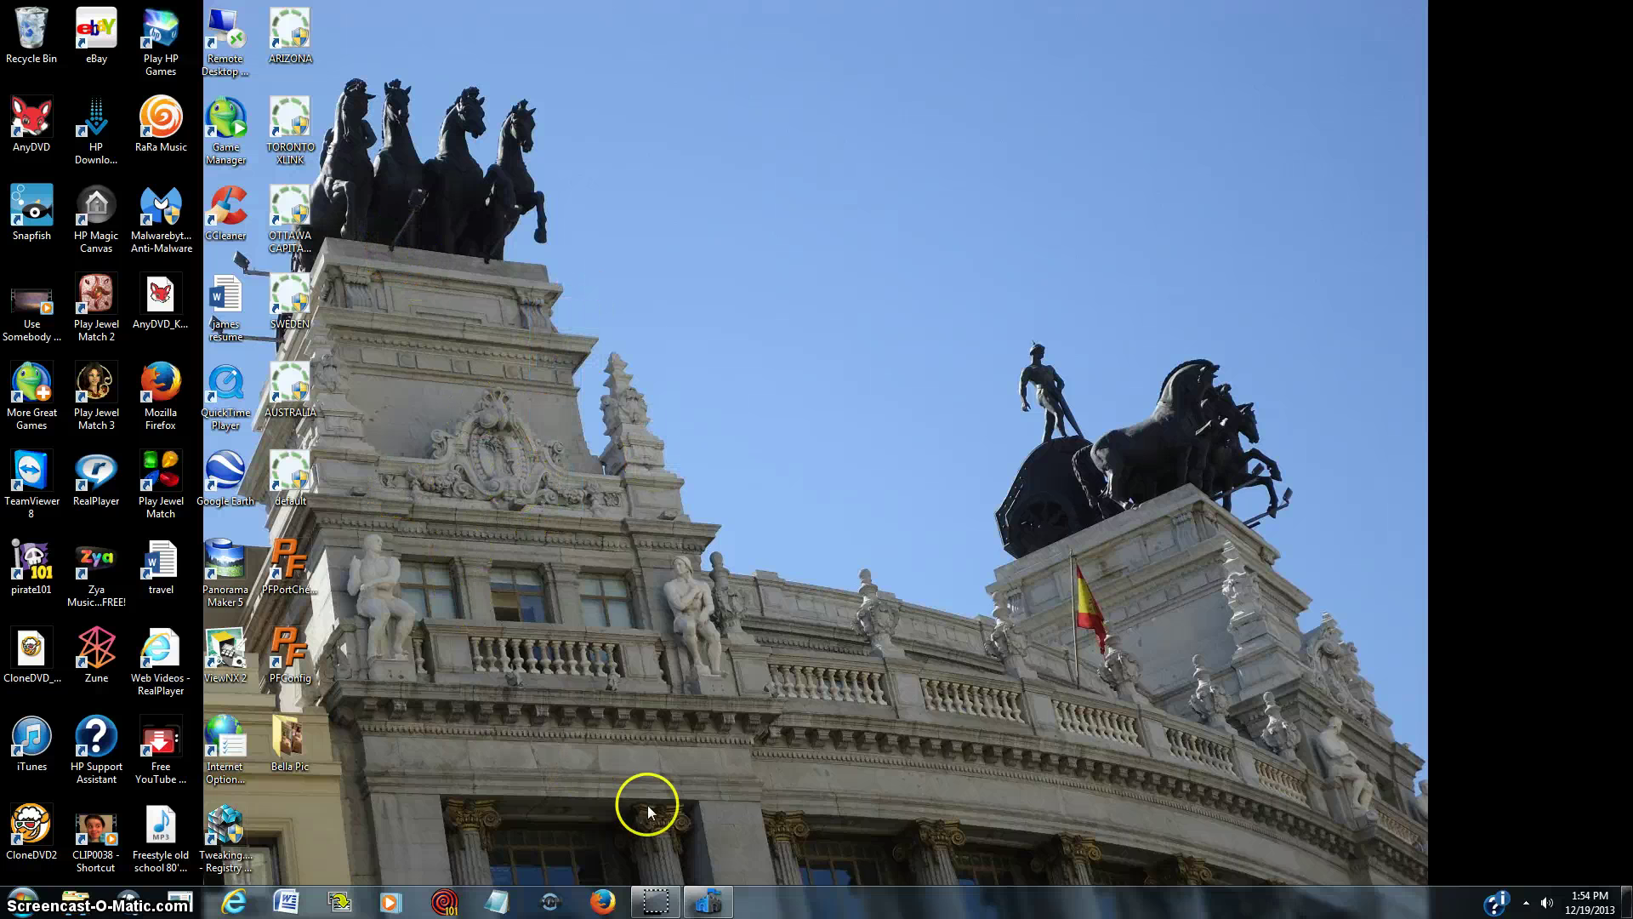
left_click(710, 900)
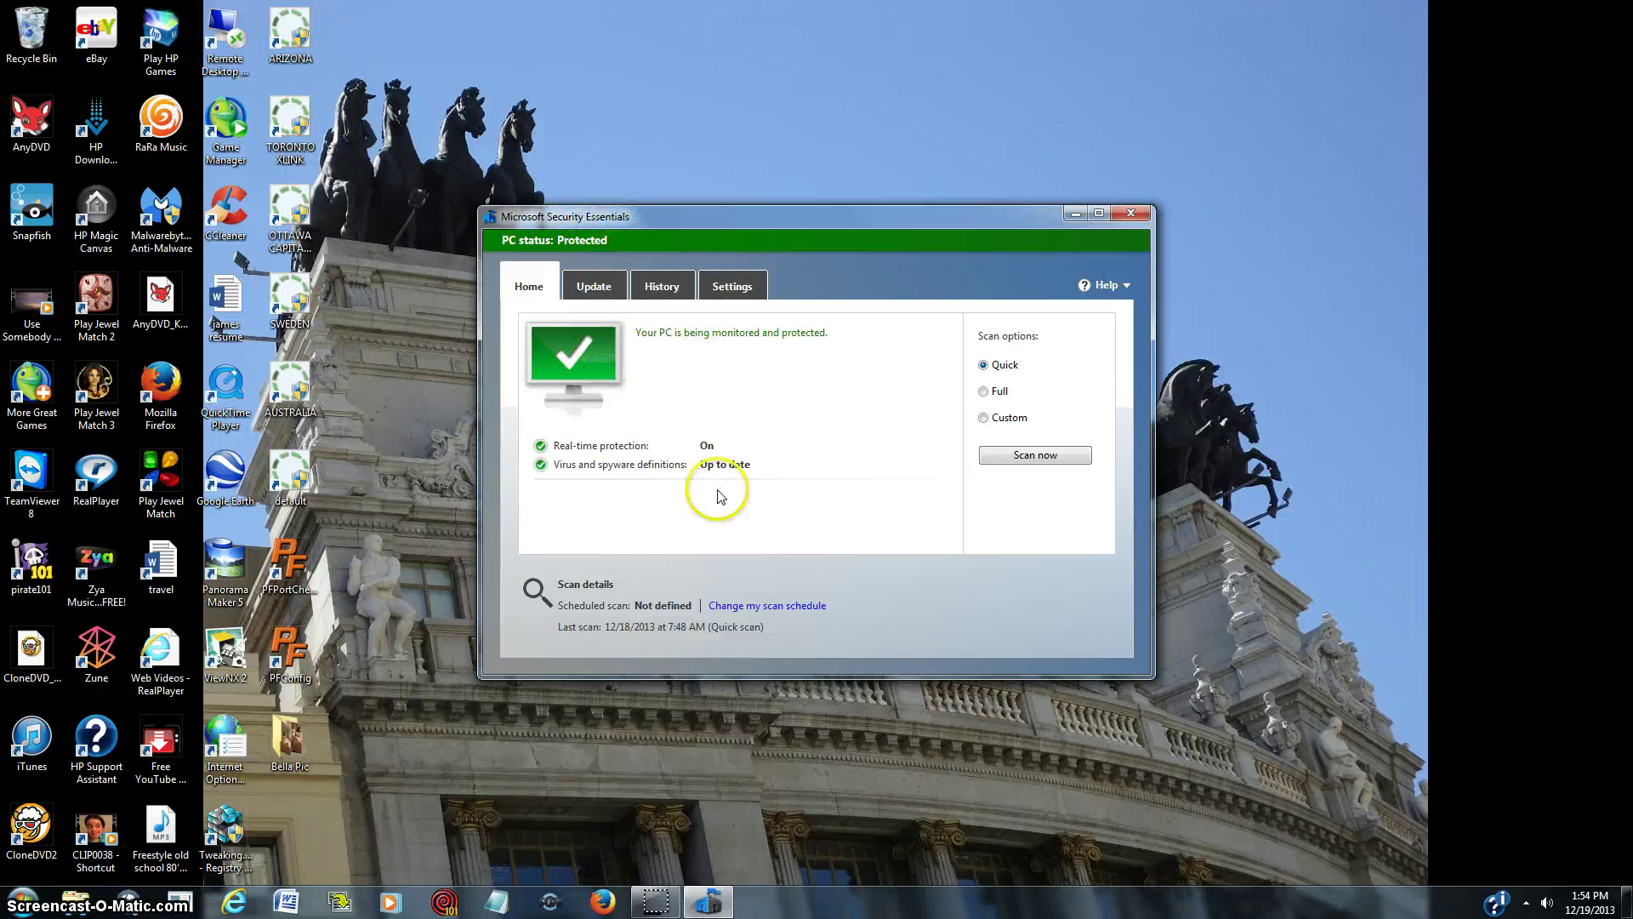
mouse_move(670, 469)
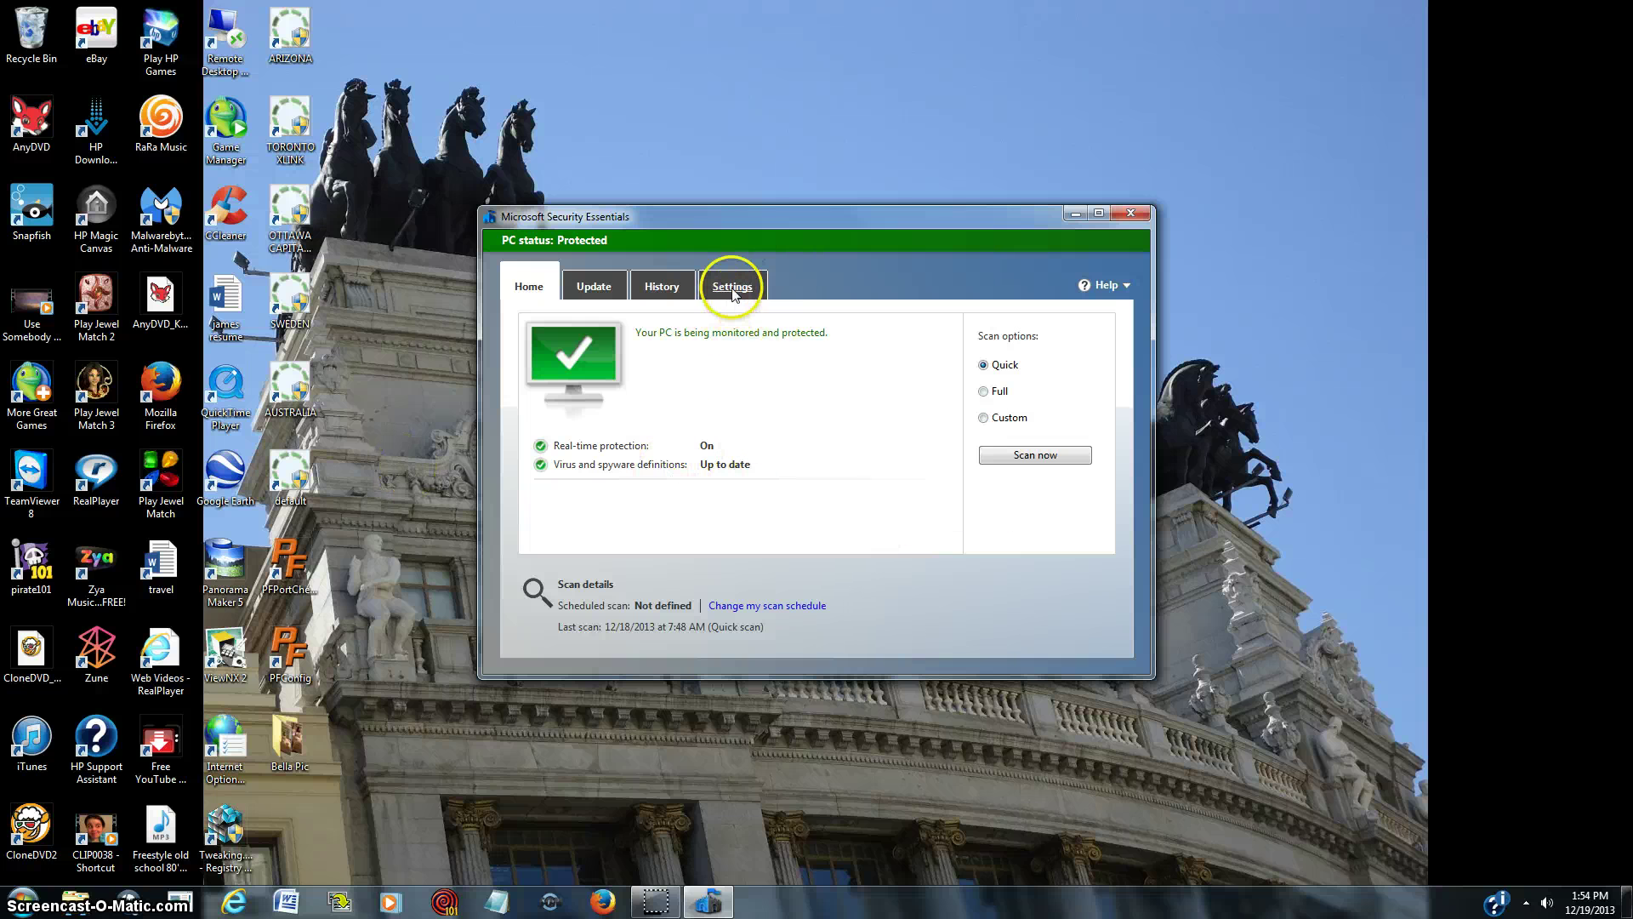
left_click(733, 292)
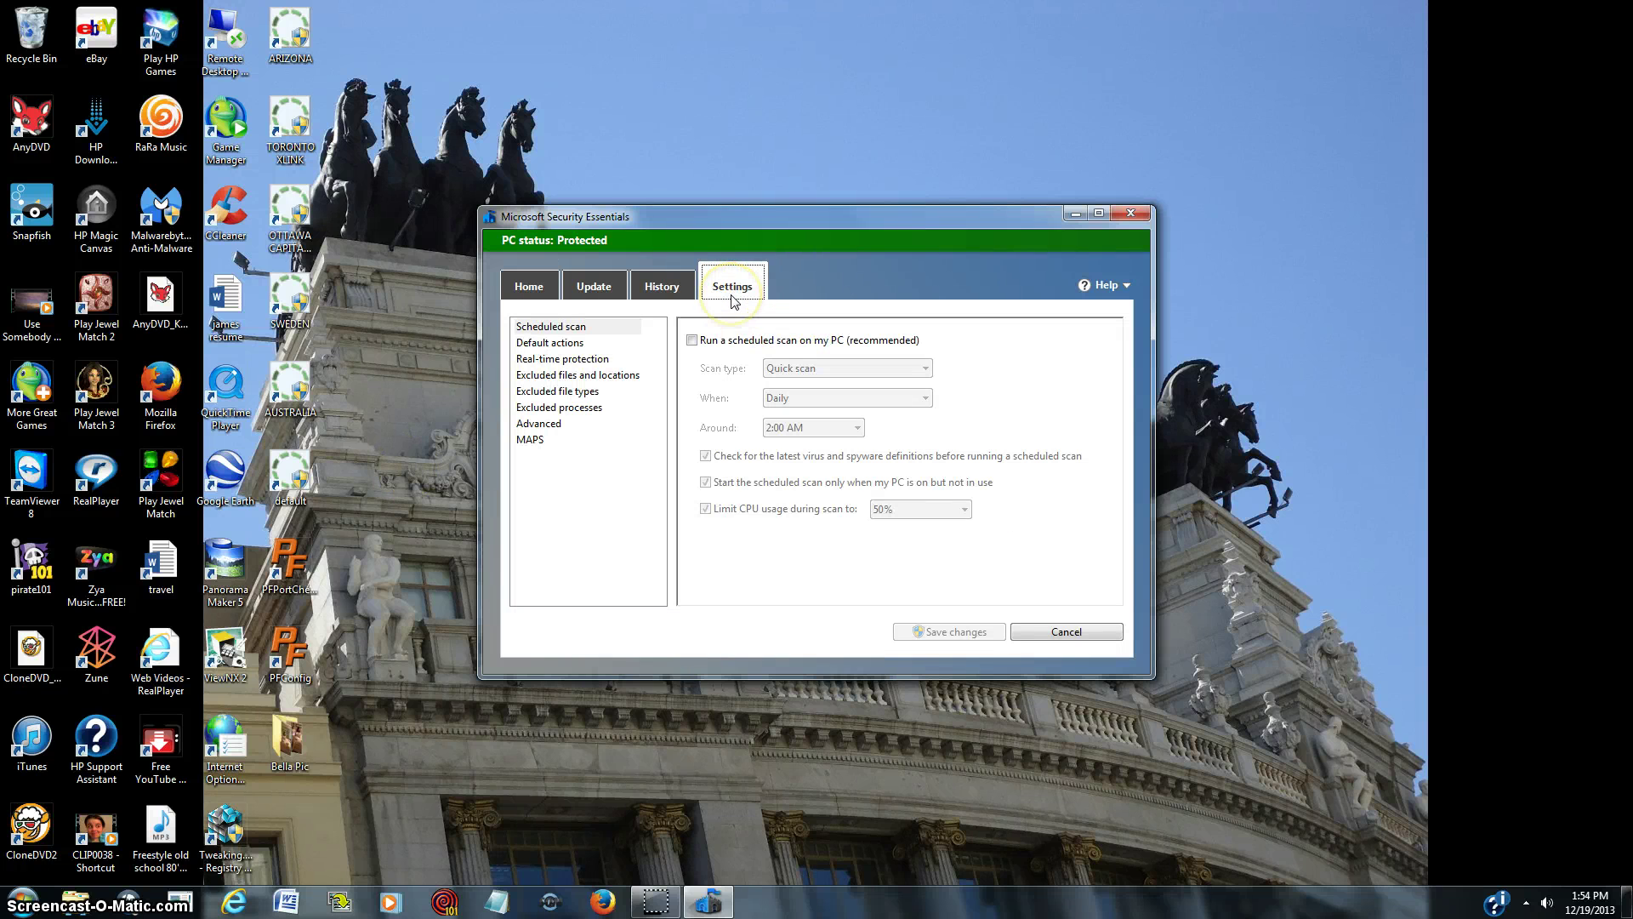
left_click(549, 360)
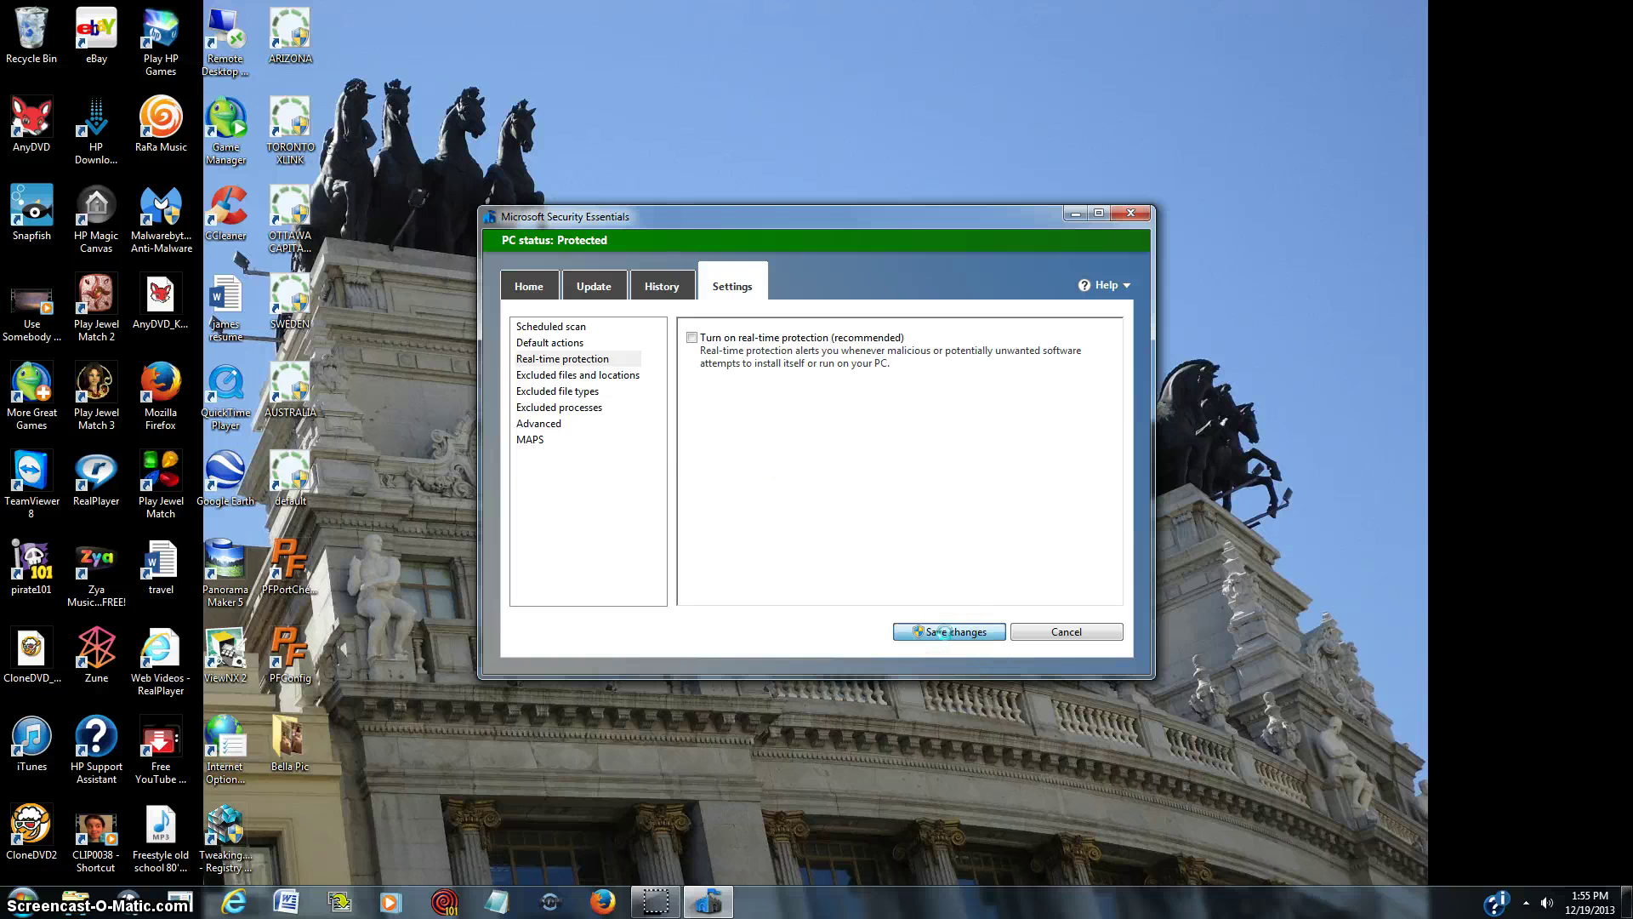
left_click(942, 632)
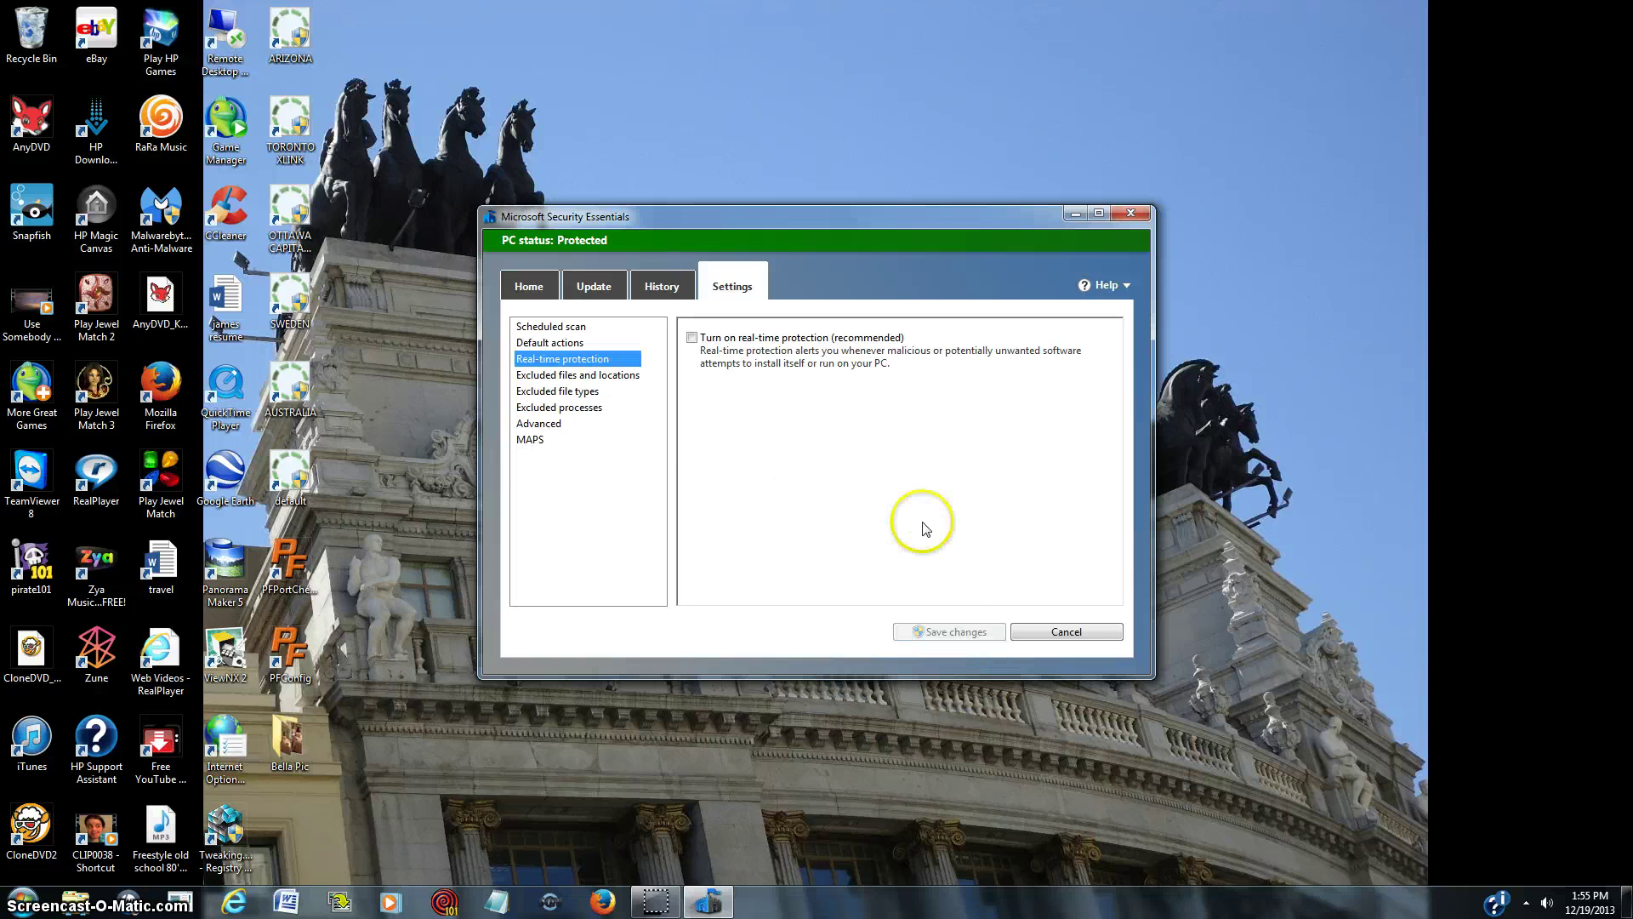
- Browse the excluded files and locations picker for the XLink Kai folder in C:\Program Files (x86)
left_click(574, 378)
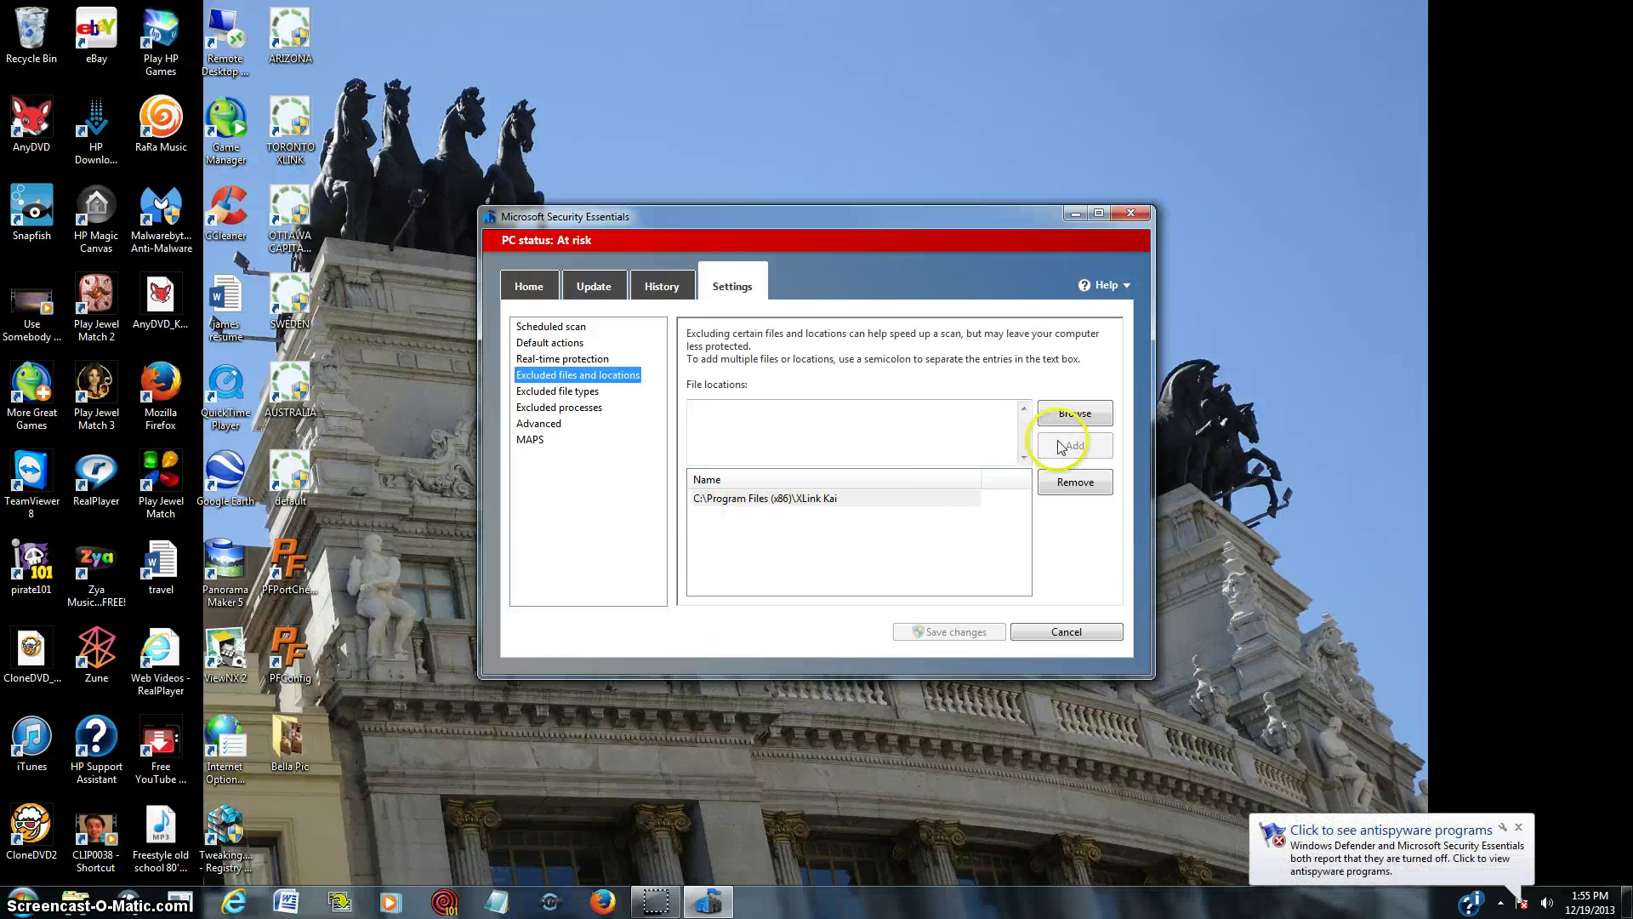
left_click(1075, 414)
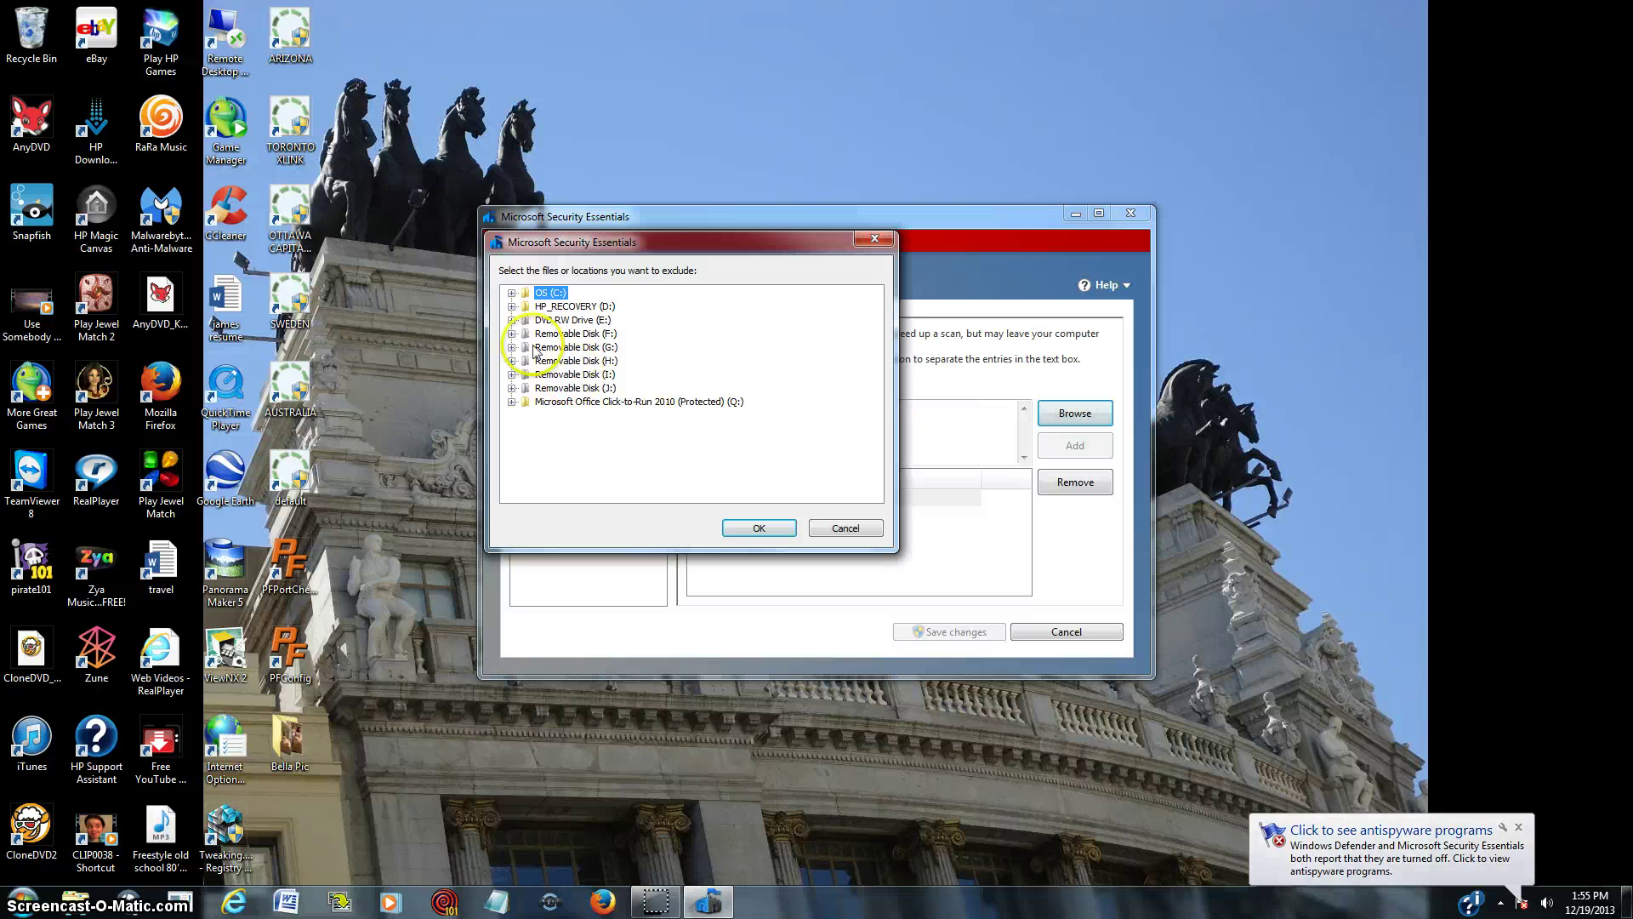
left_click(512, 292)
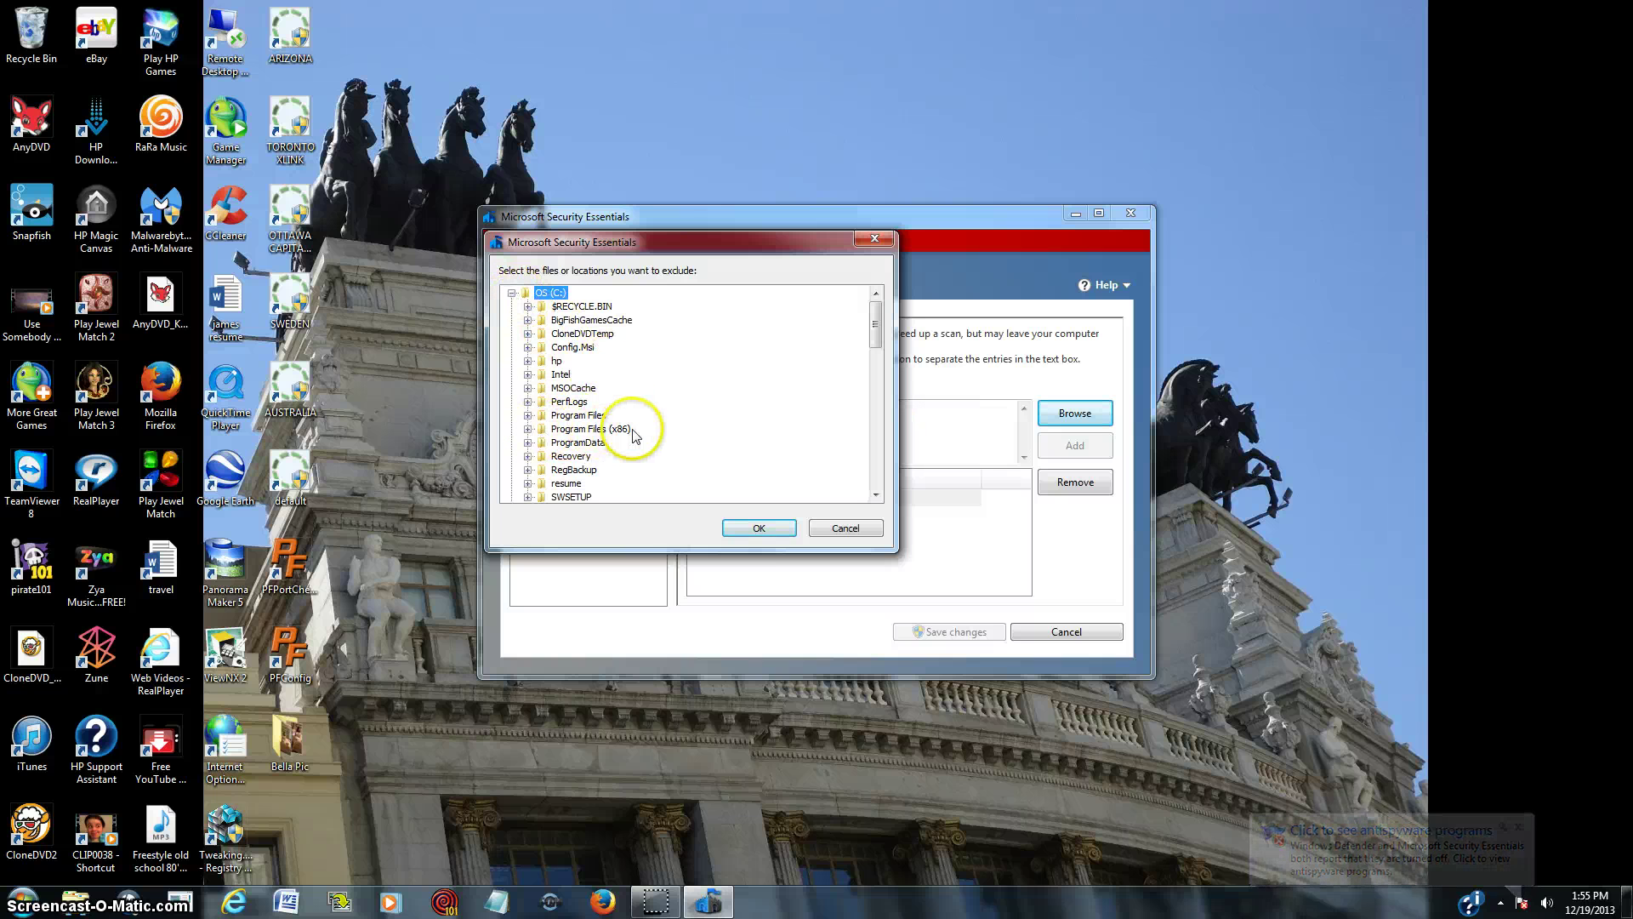
left_click(527, 429)
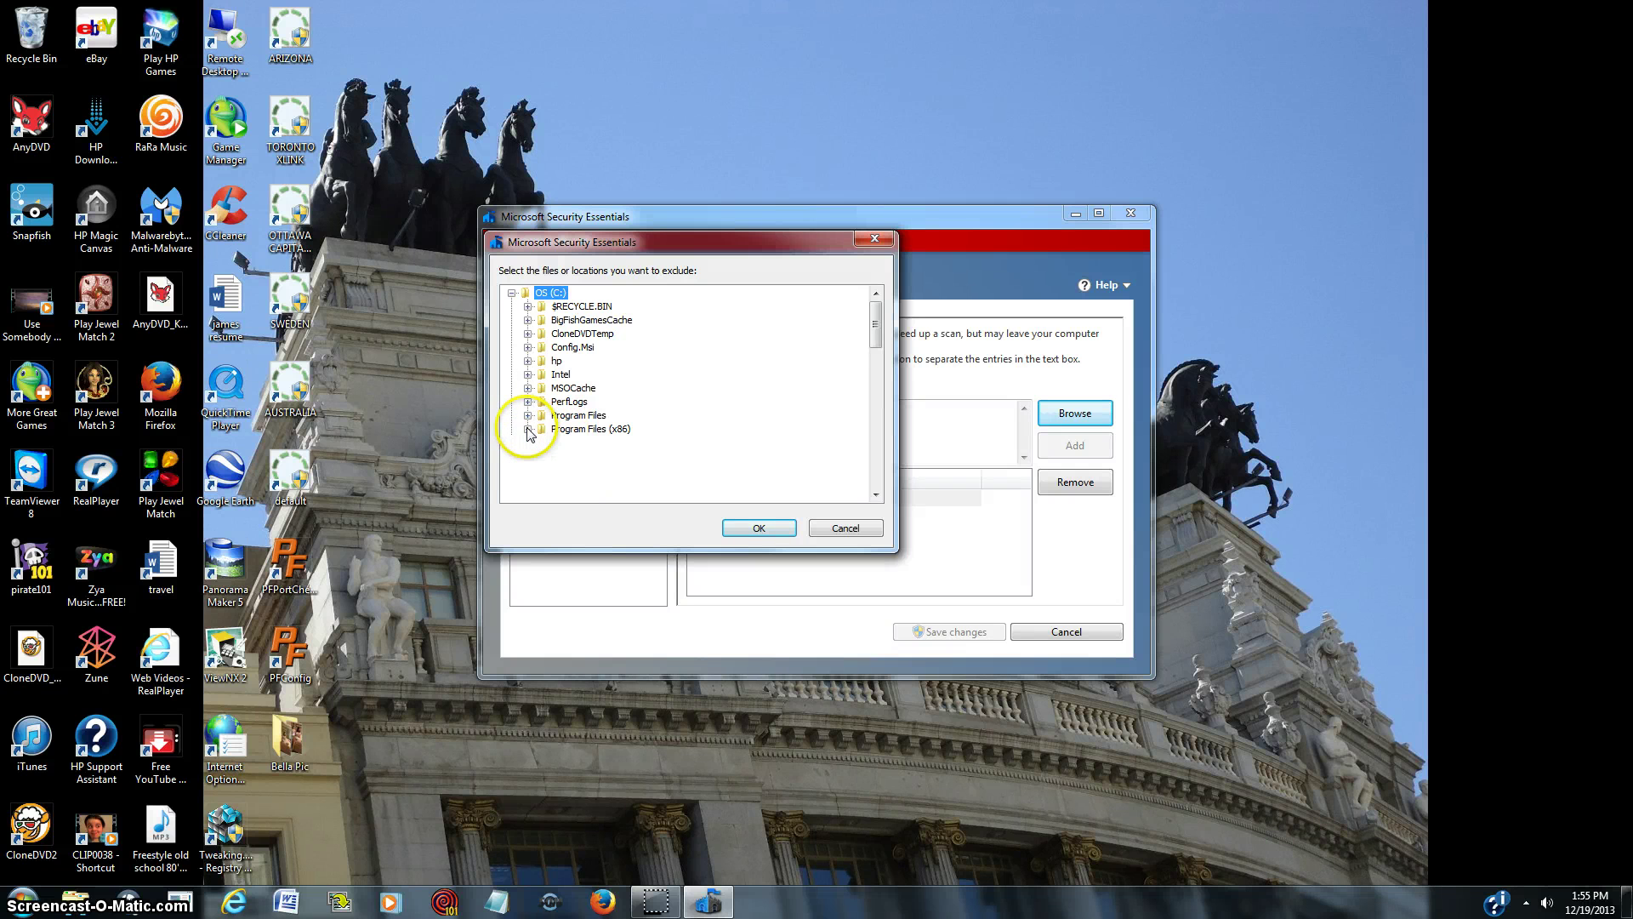
left_click_drag(879, 333, 878, 416)
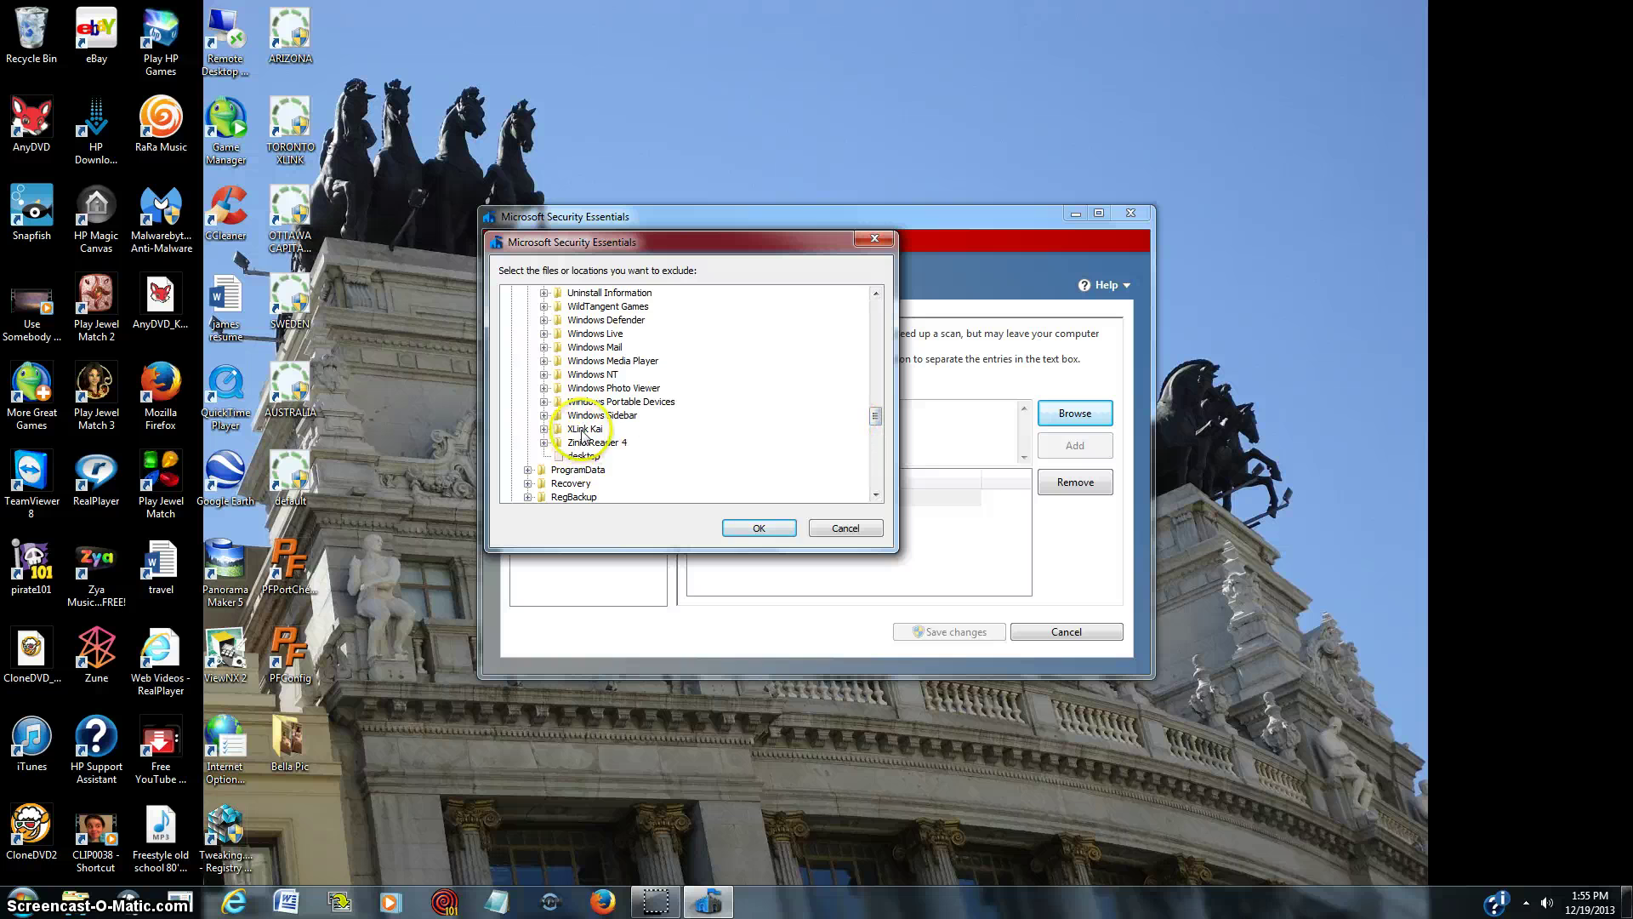
left_click(753, 528)
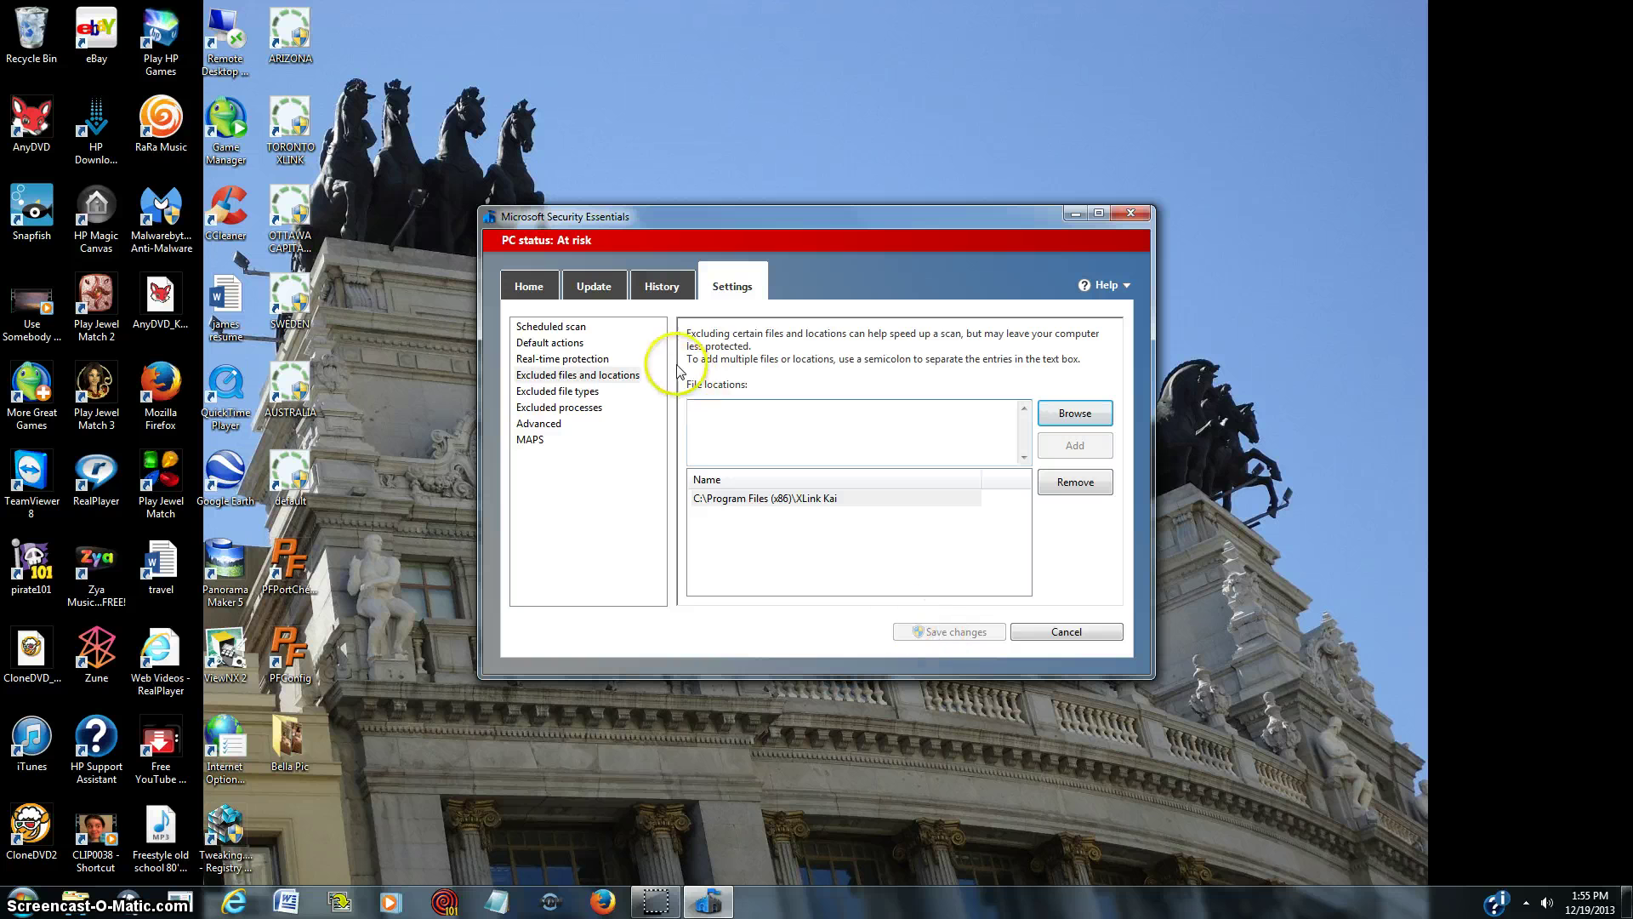
- Turn real-time protection back on, save the change and close Microsoft Security Essentials
left_click(552, 361)
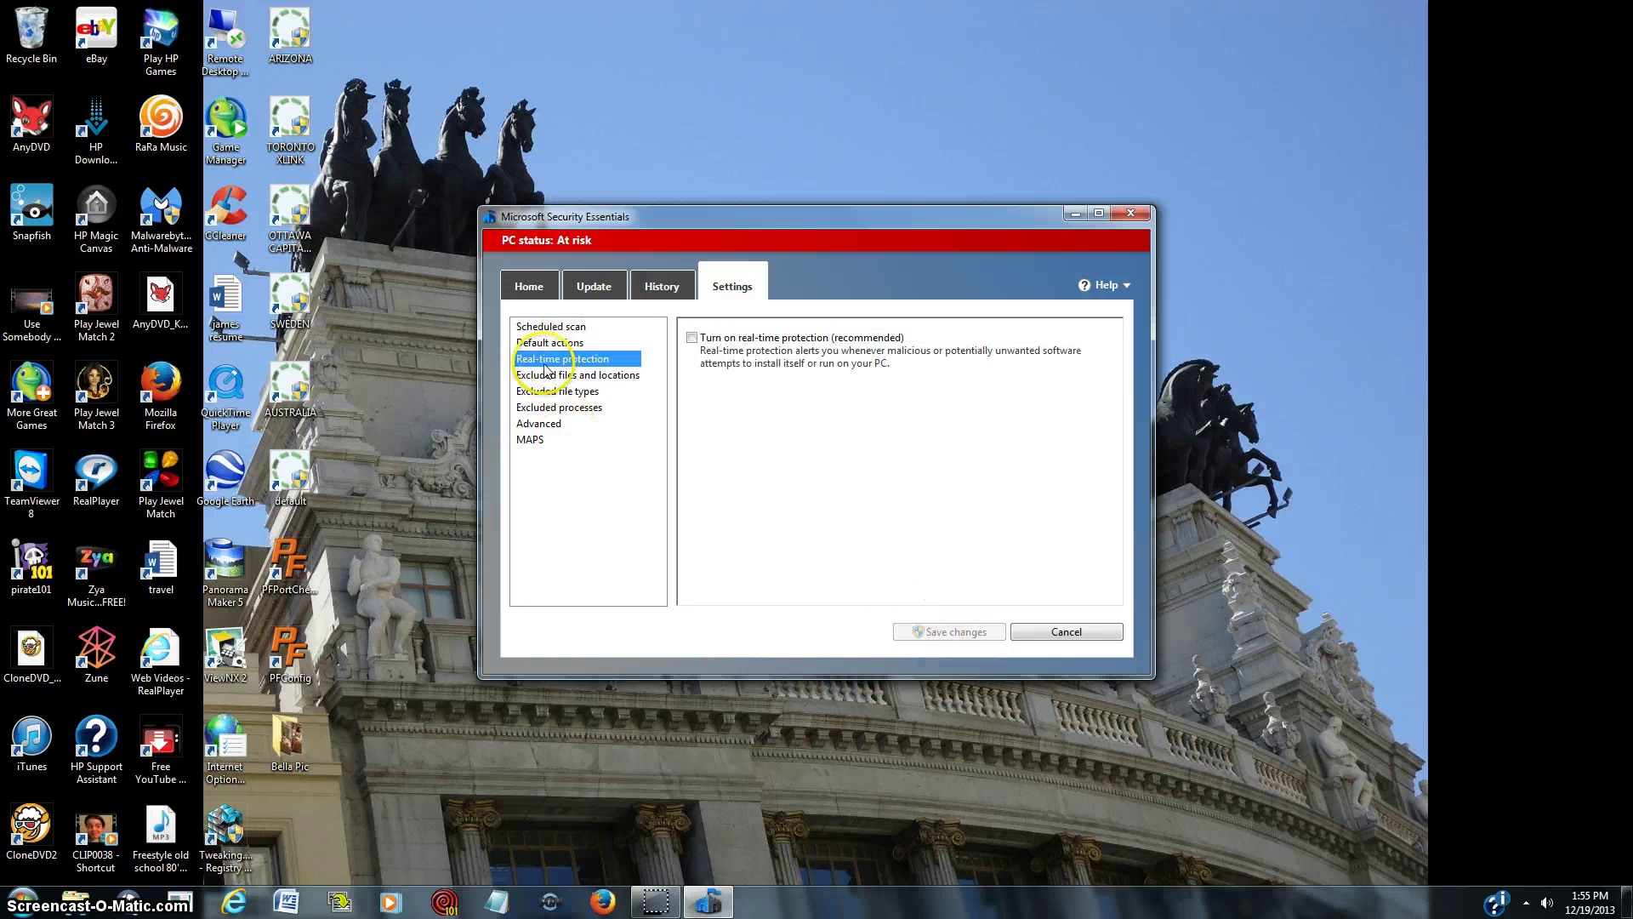
left_click(691, 338)
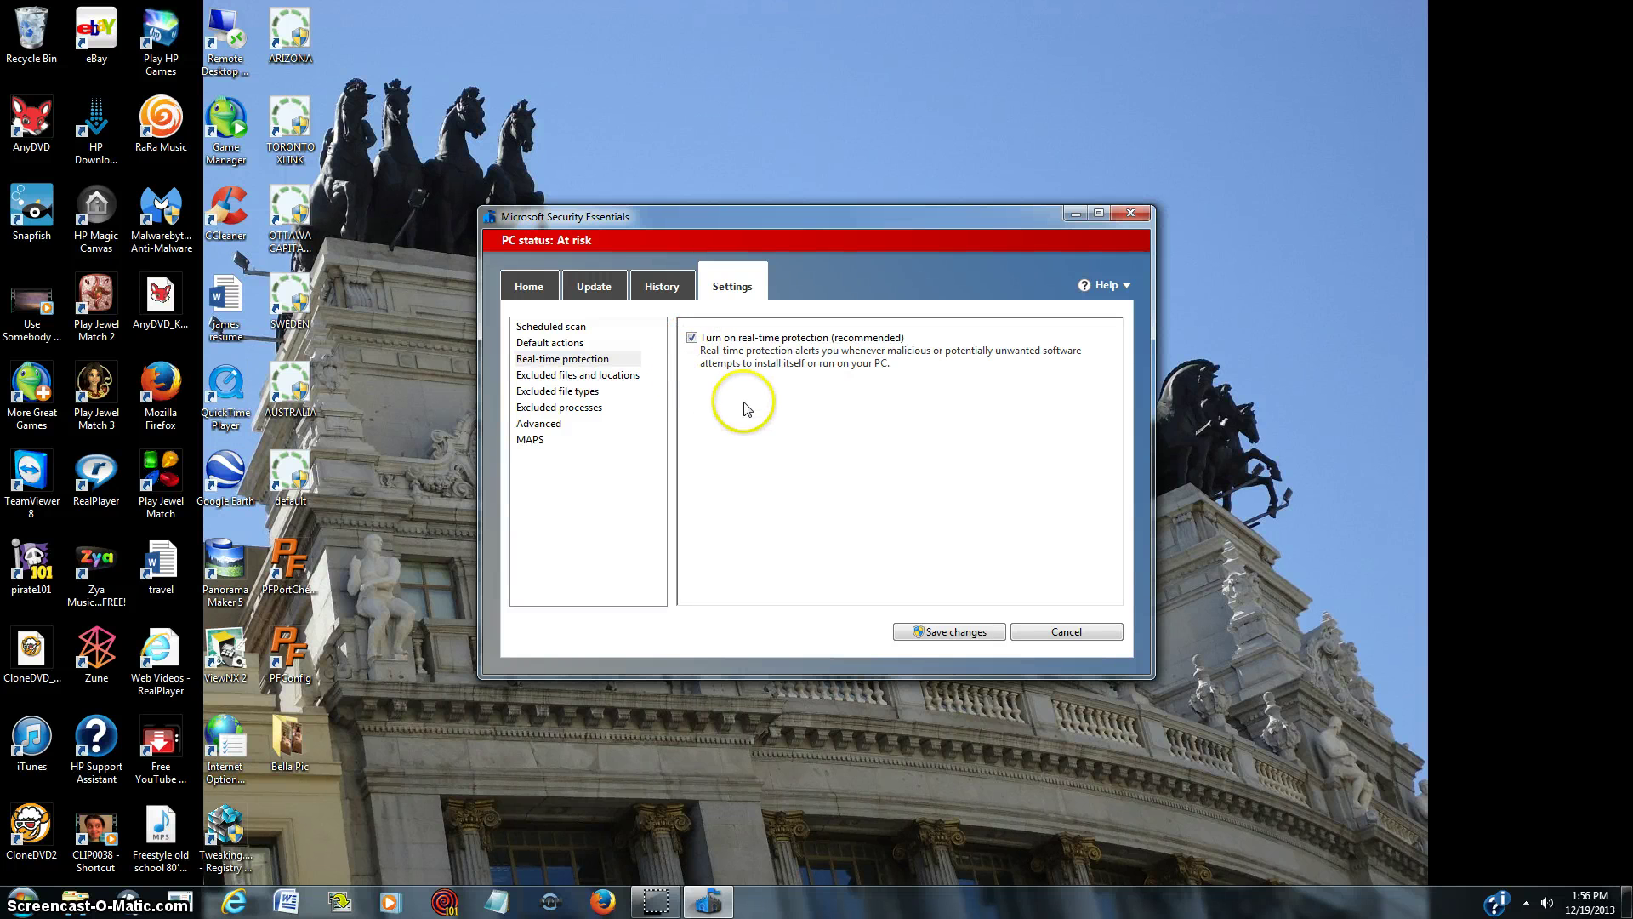
left_click(966, 631)
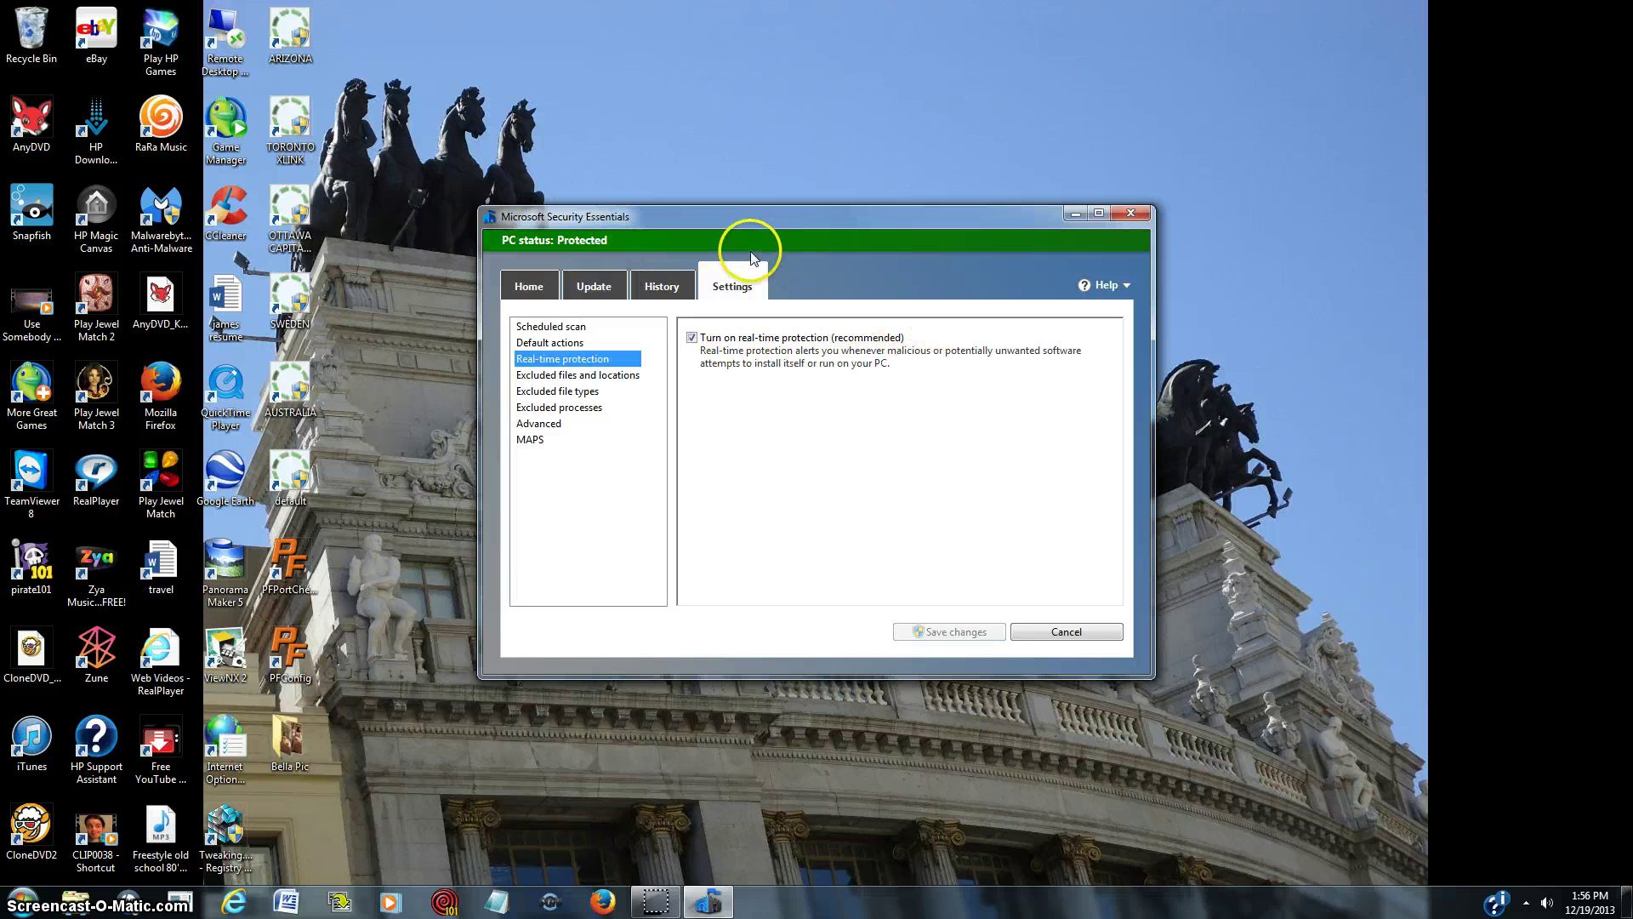
left_click(1131, 214)
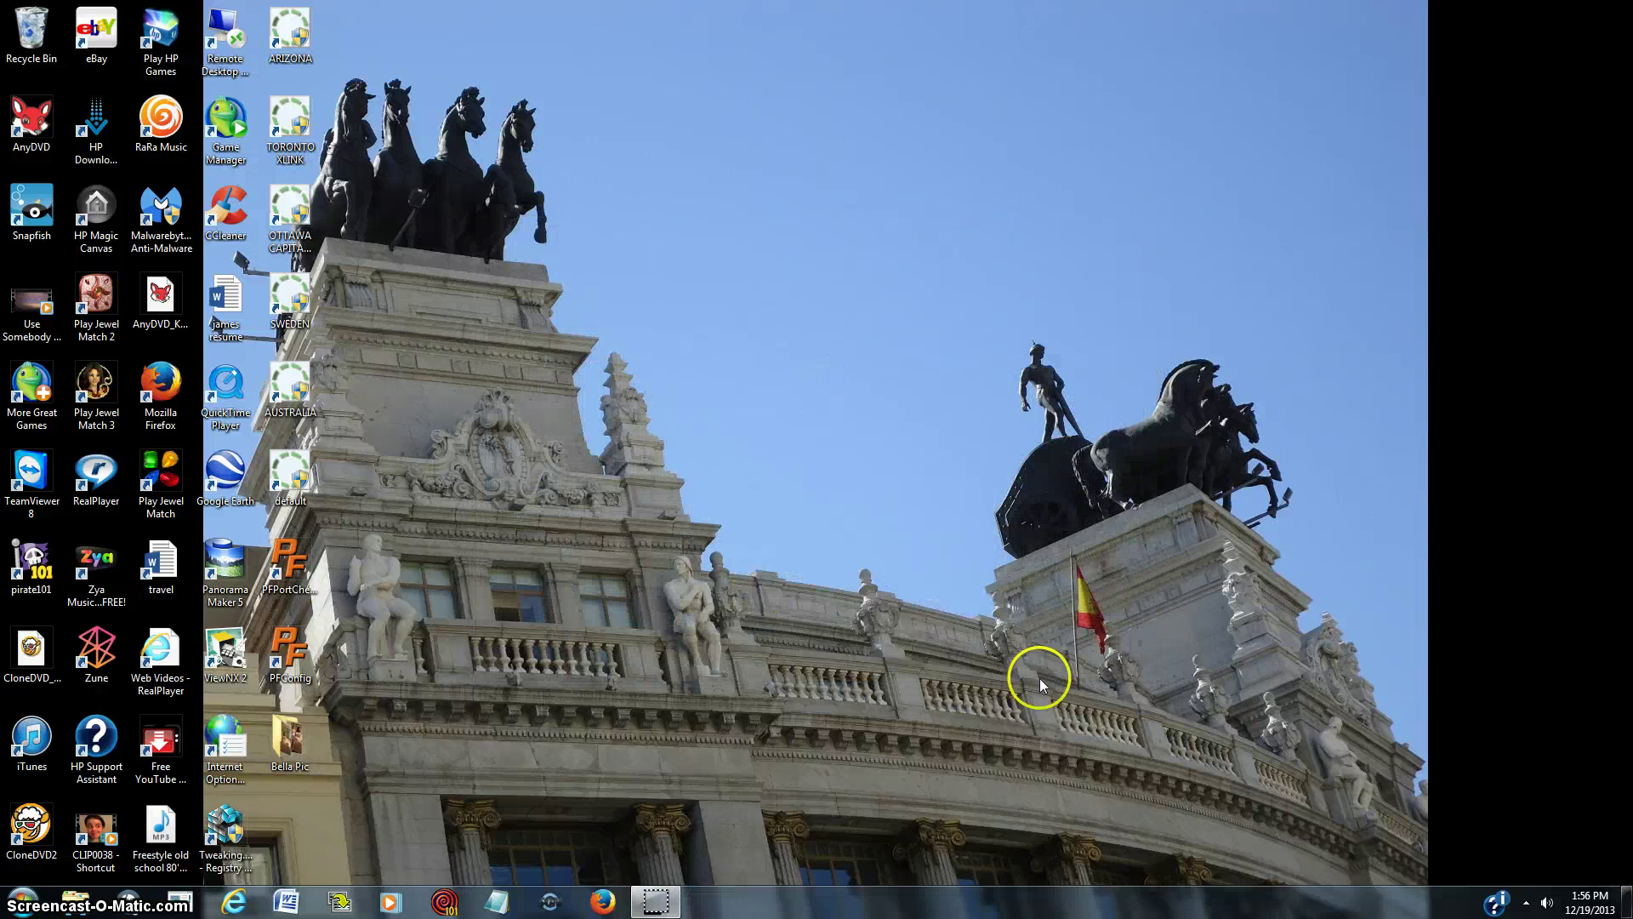
left_click_drag(580, 302, 857, 565)
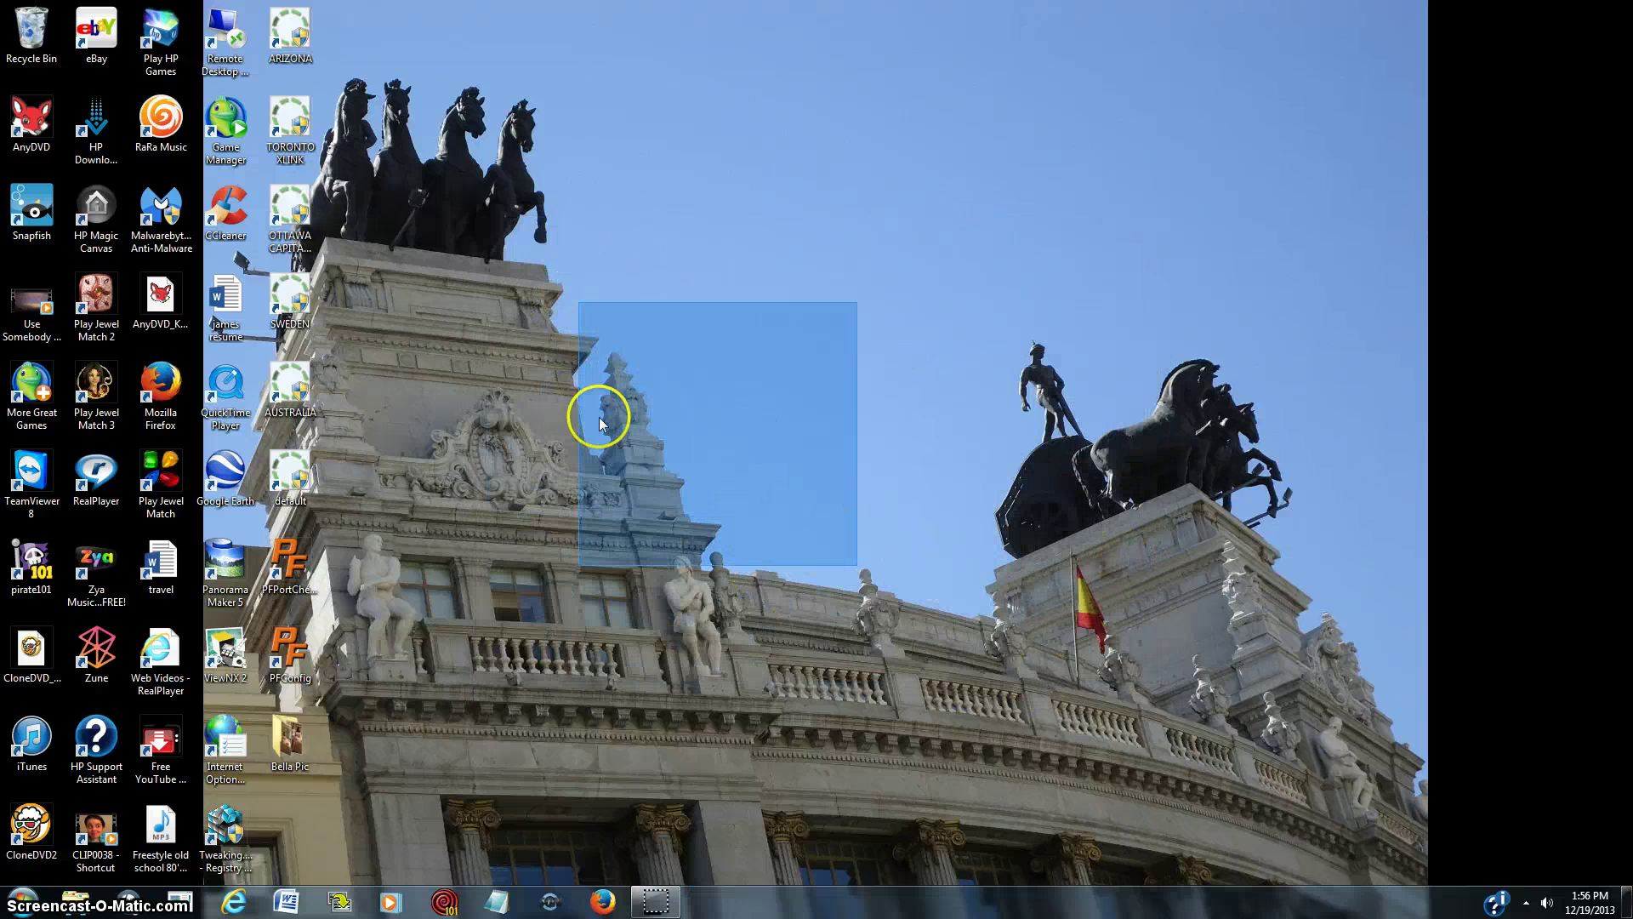
left_click_drag(599, 417, 493, 452)
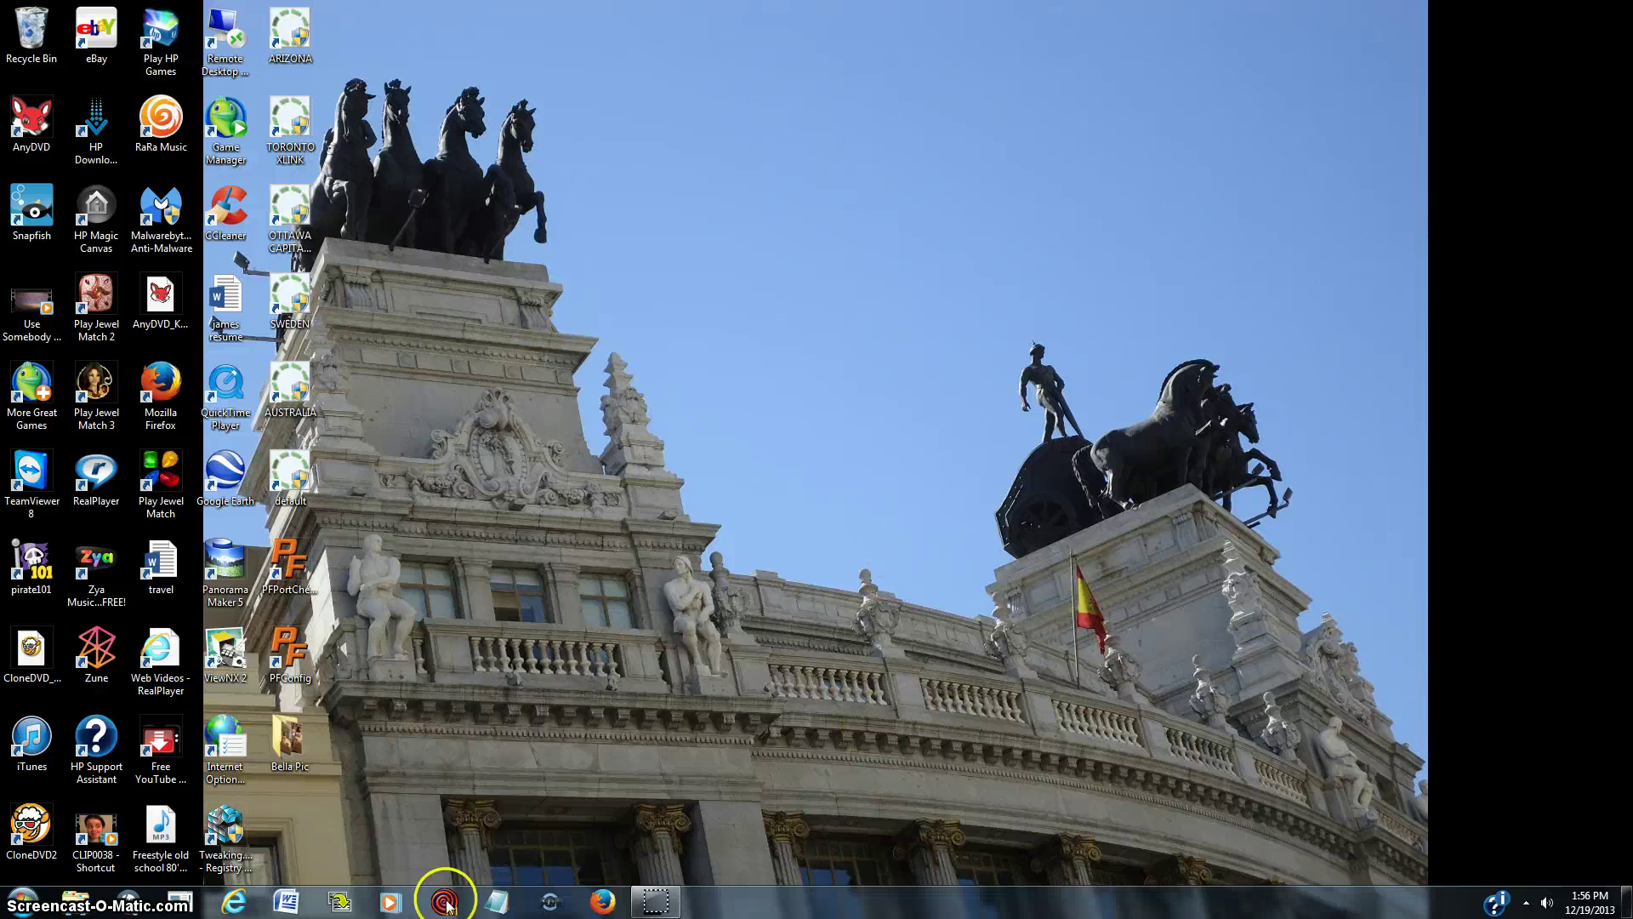
left_click(18, 905)
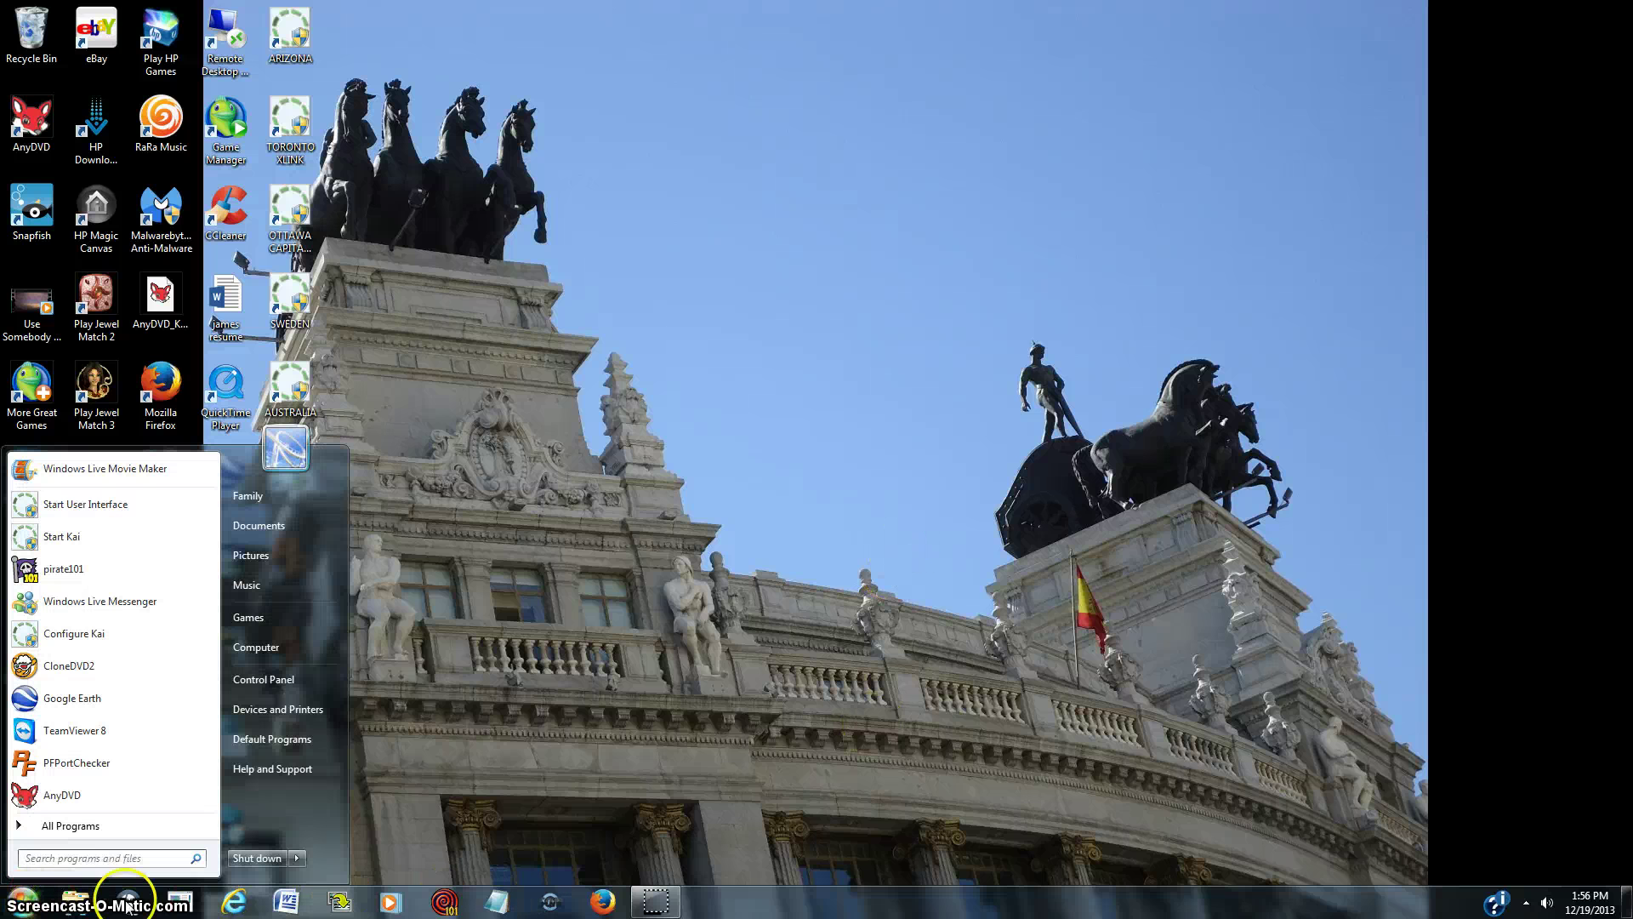
left_click(299, 859)
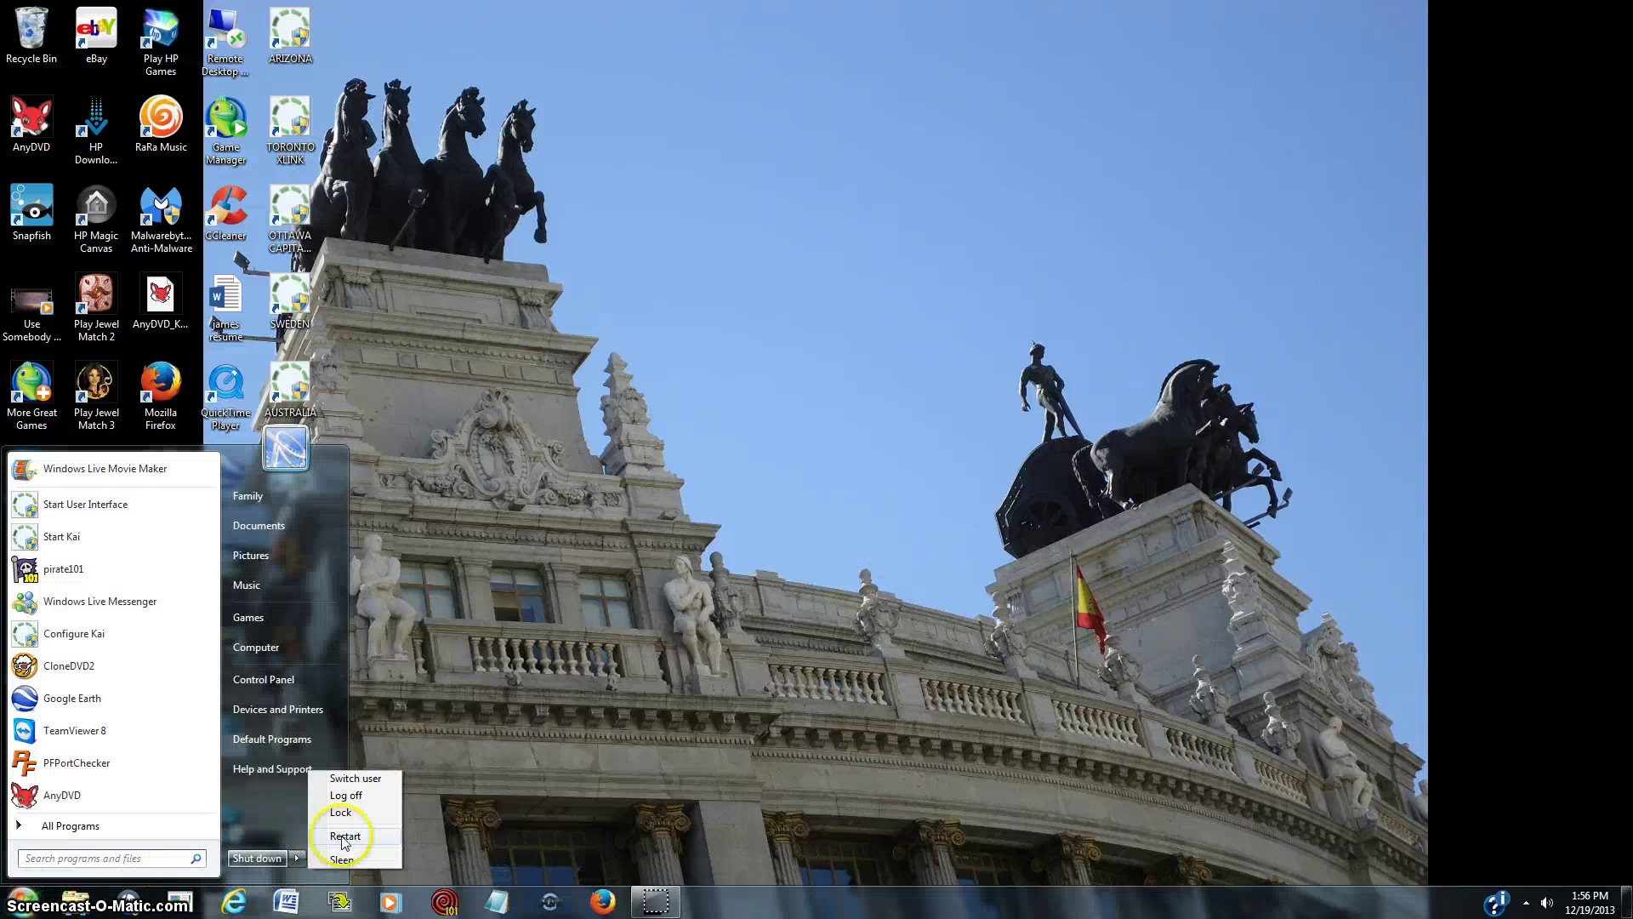
left_click(915, 641)
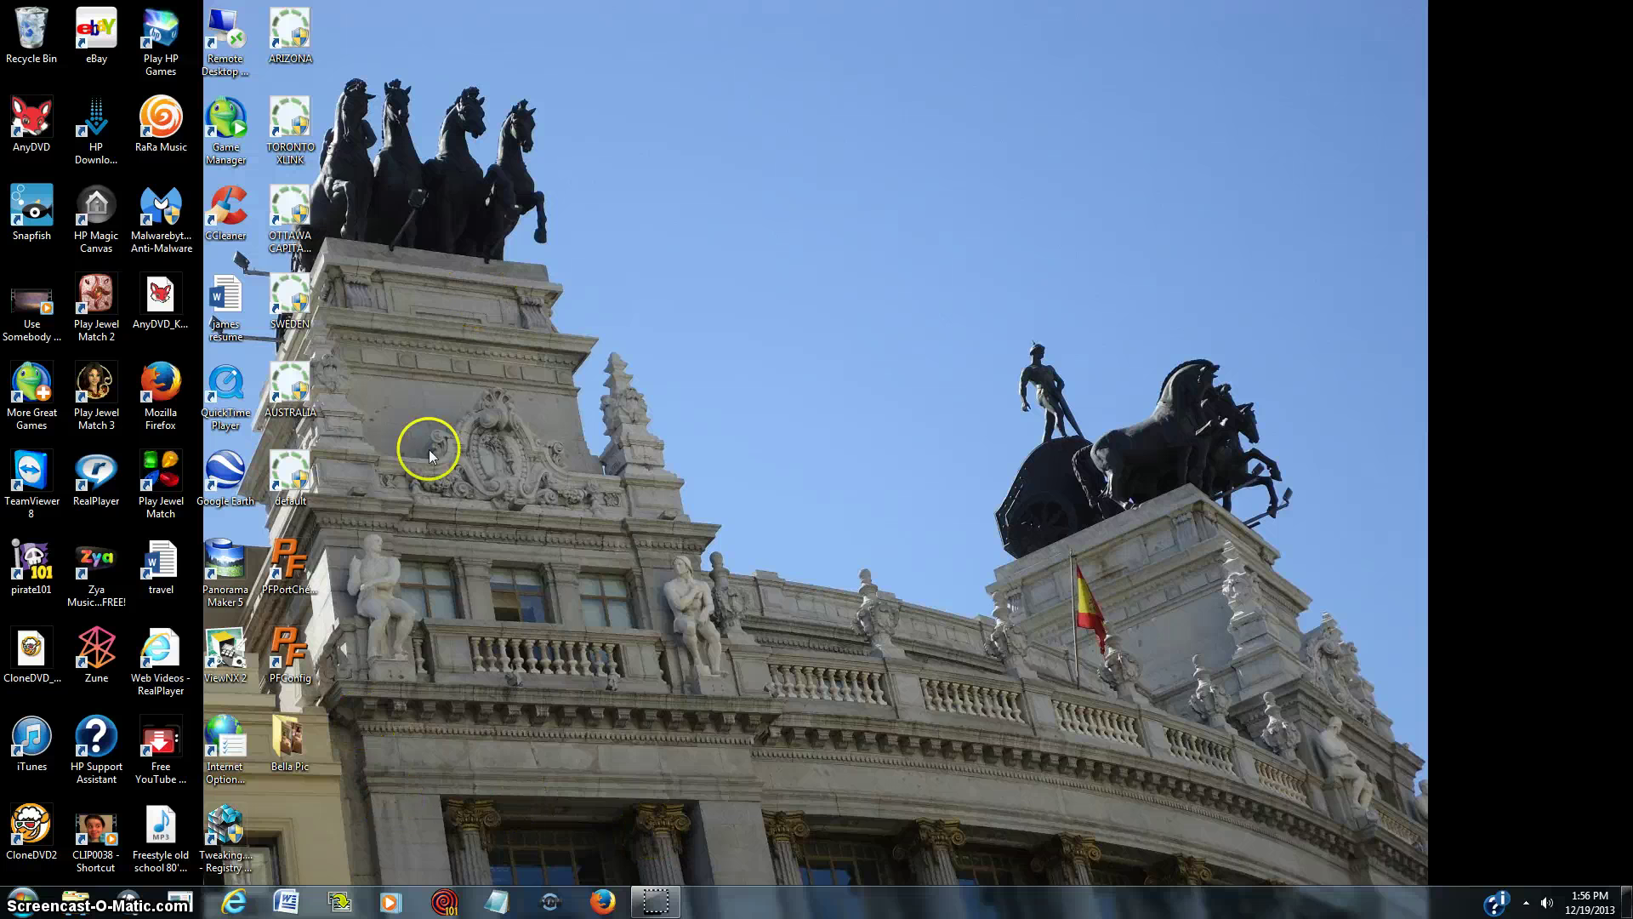
- Launch XLink Kai from the ARIZONA desktop shortcut and check its network details and detected consoles in Diagnostics Mode
double_click(289, 33)
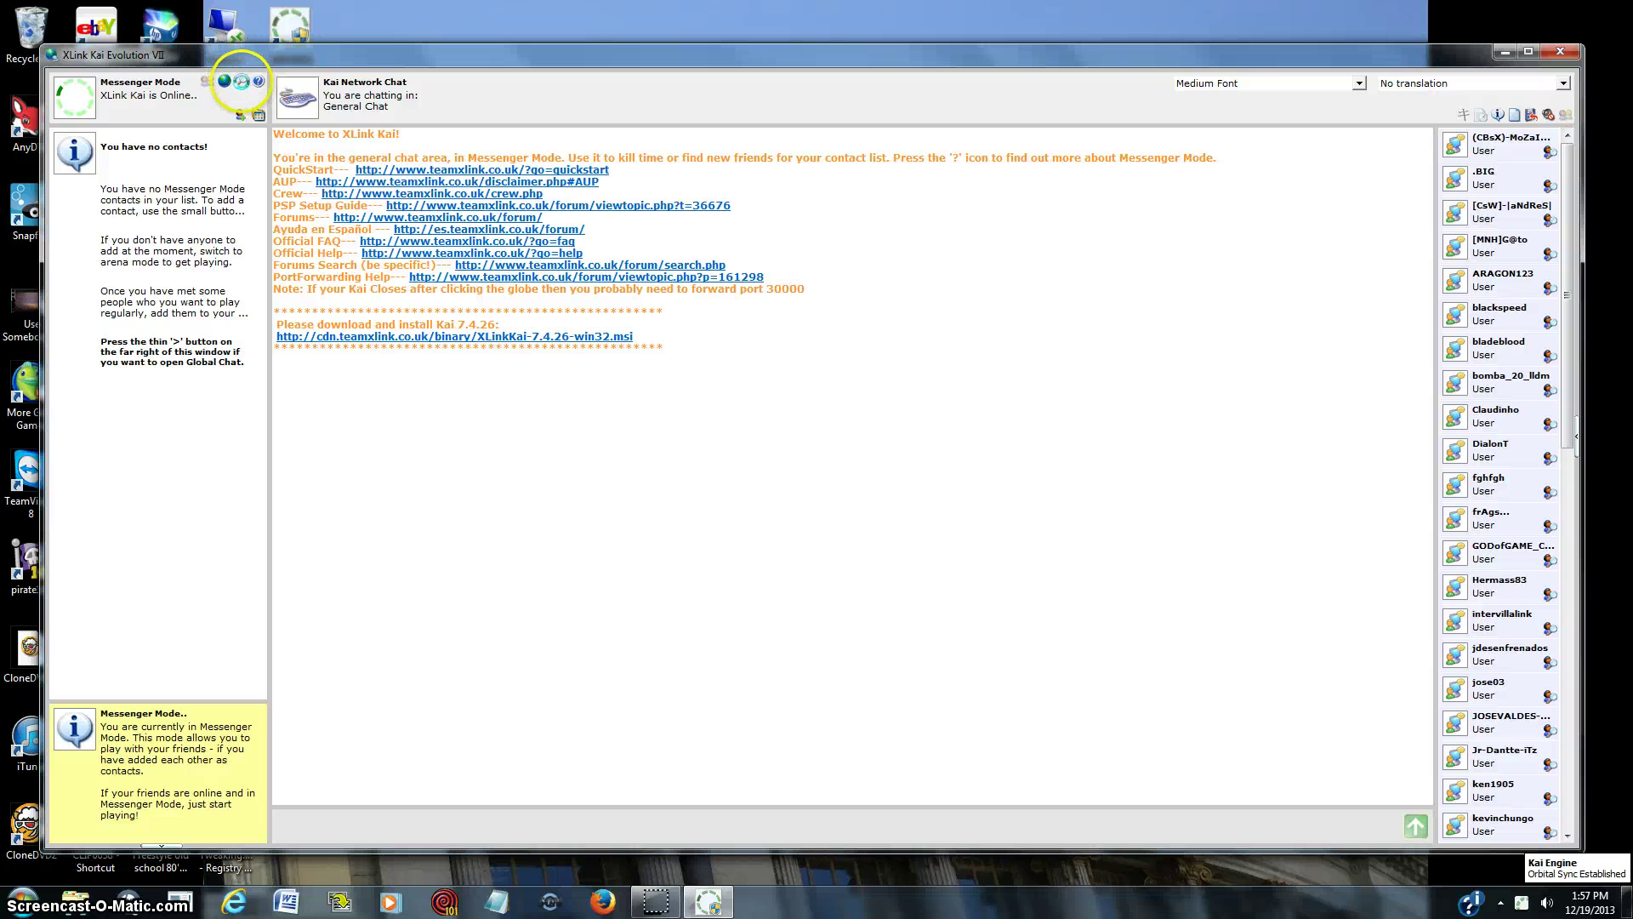
left_click(242, 80)
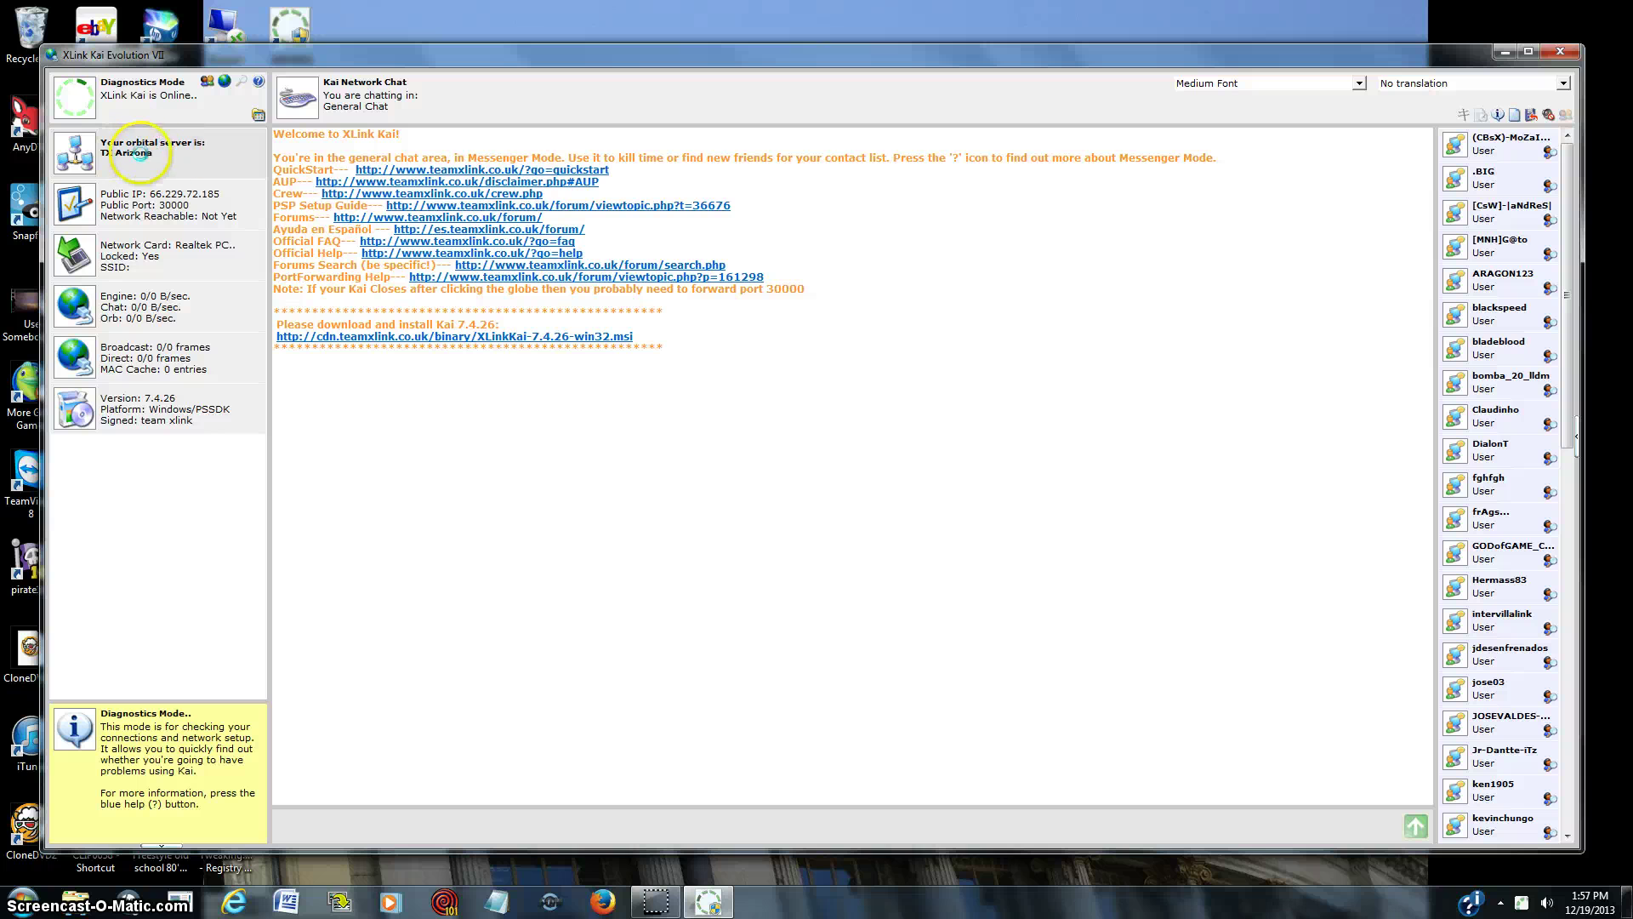
left_click(256, 112)
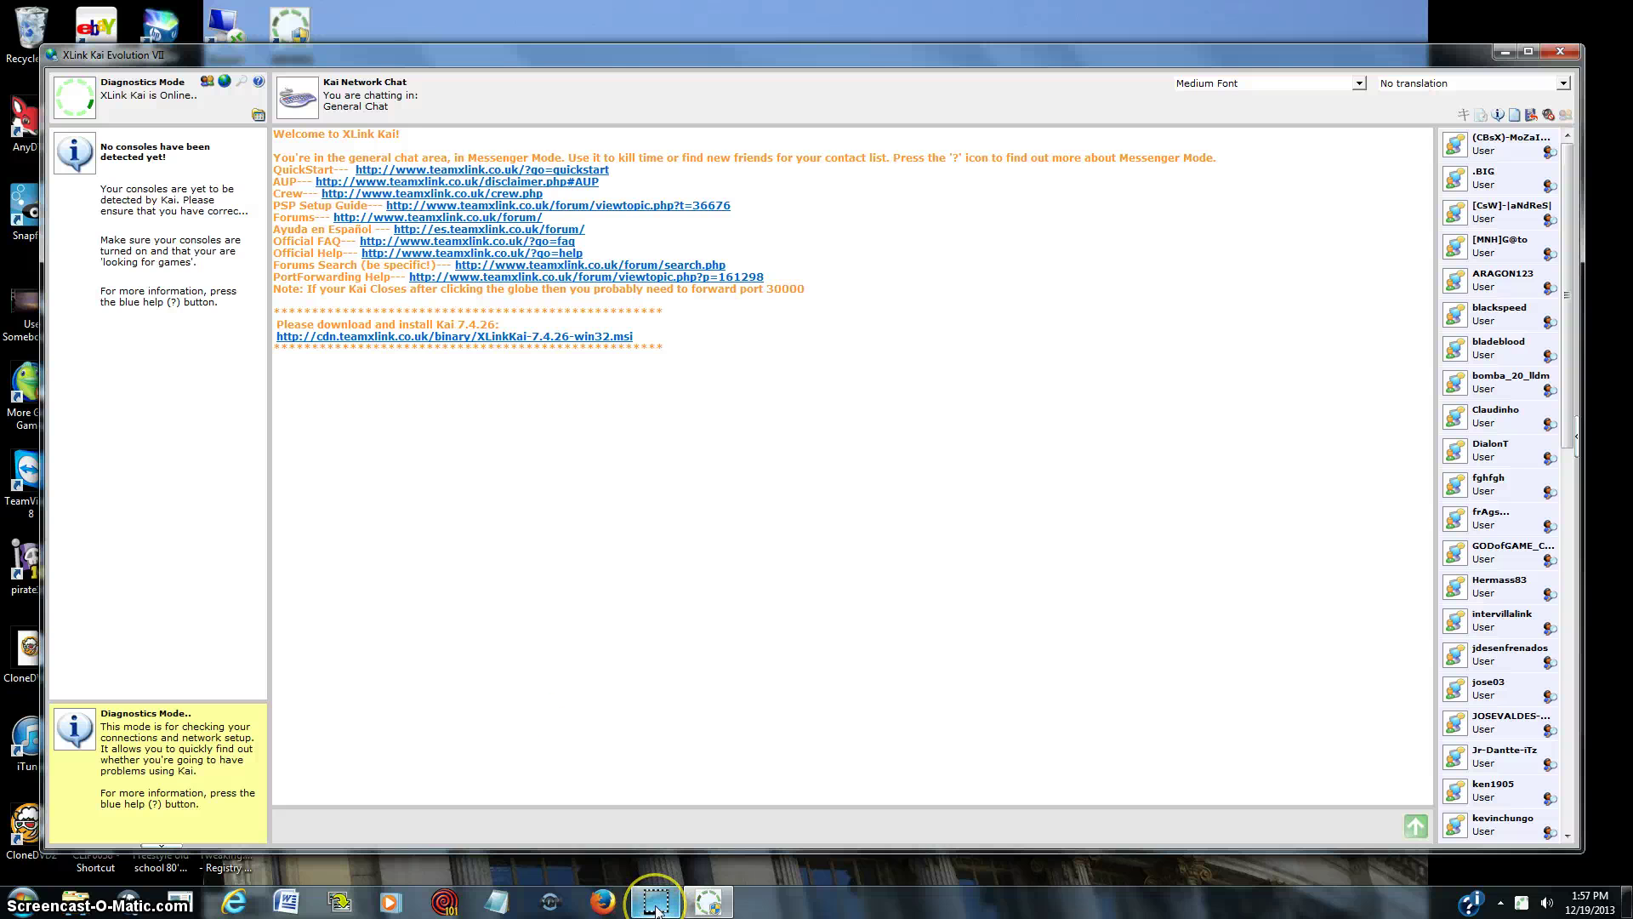
mouse_move(656, 910)
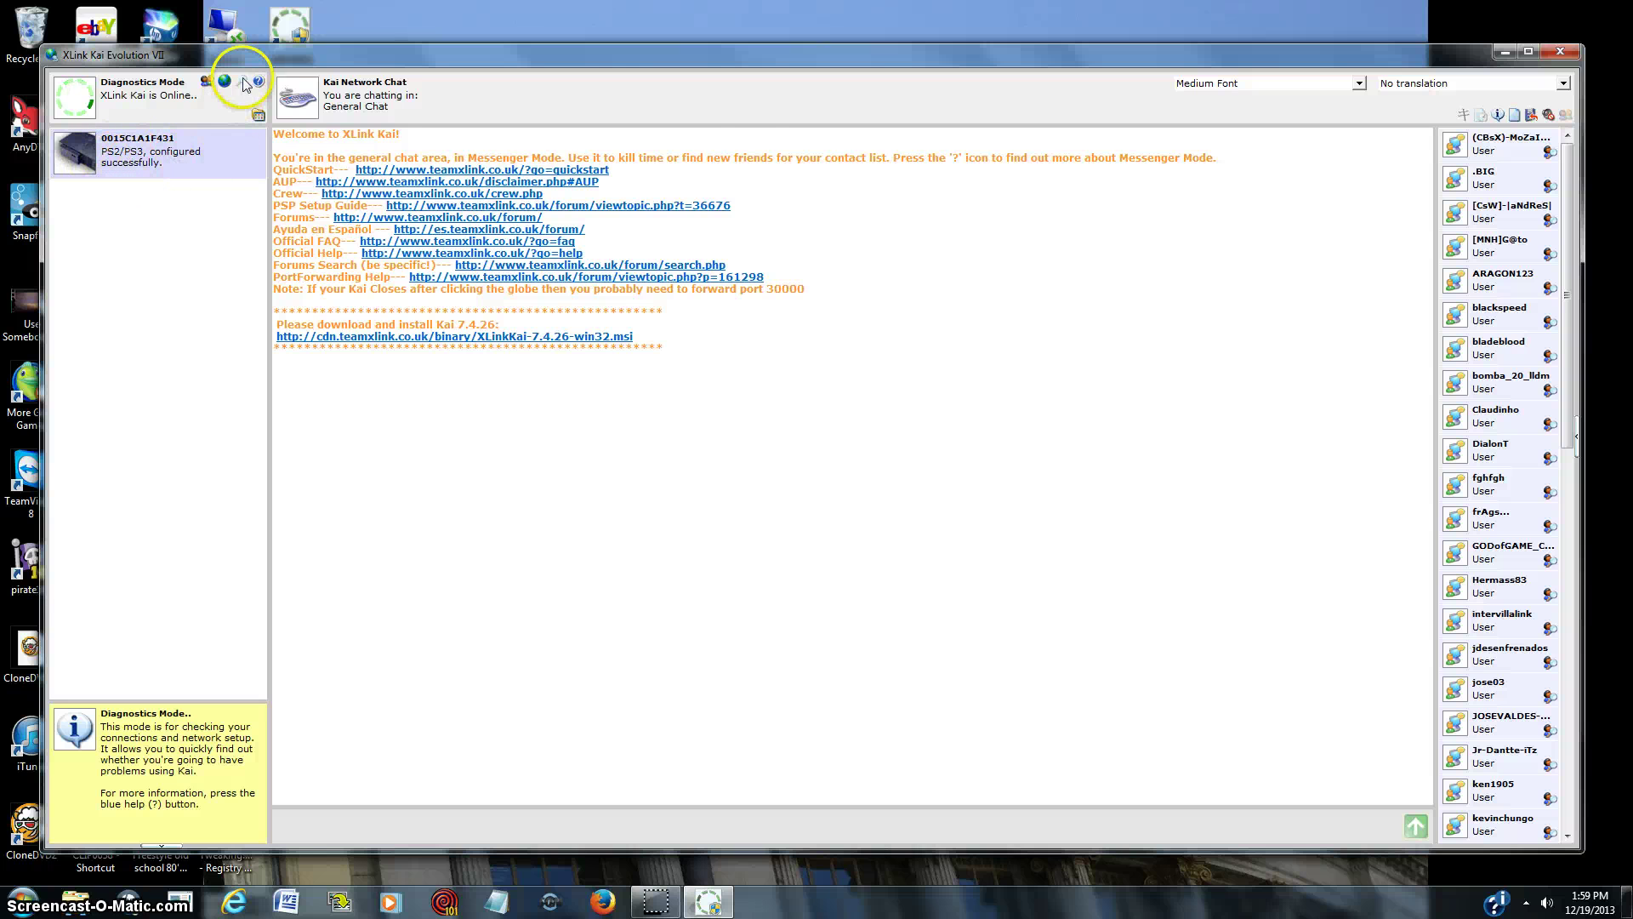
mouse_move(806, 62)
left_mouse_down()
mouse_move(824, 39)
mouse_move(818, 53)
left_mouse_up()
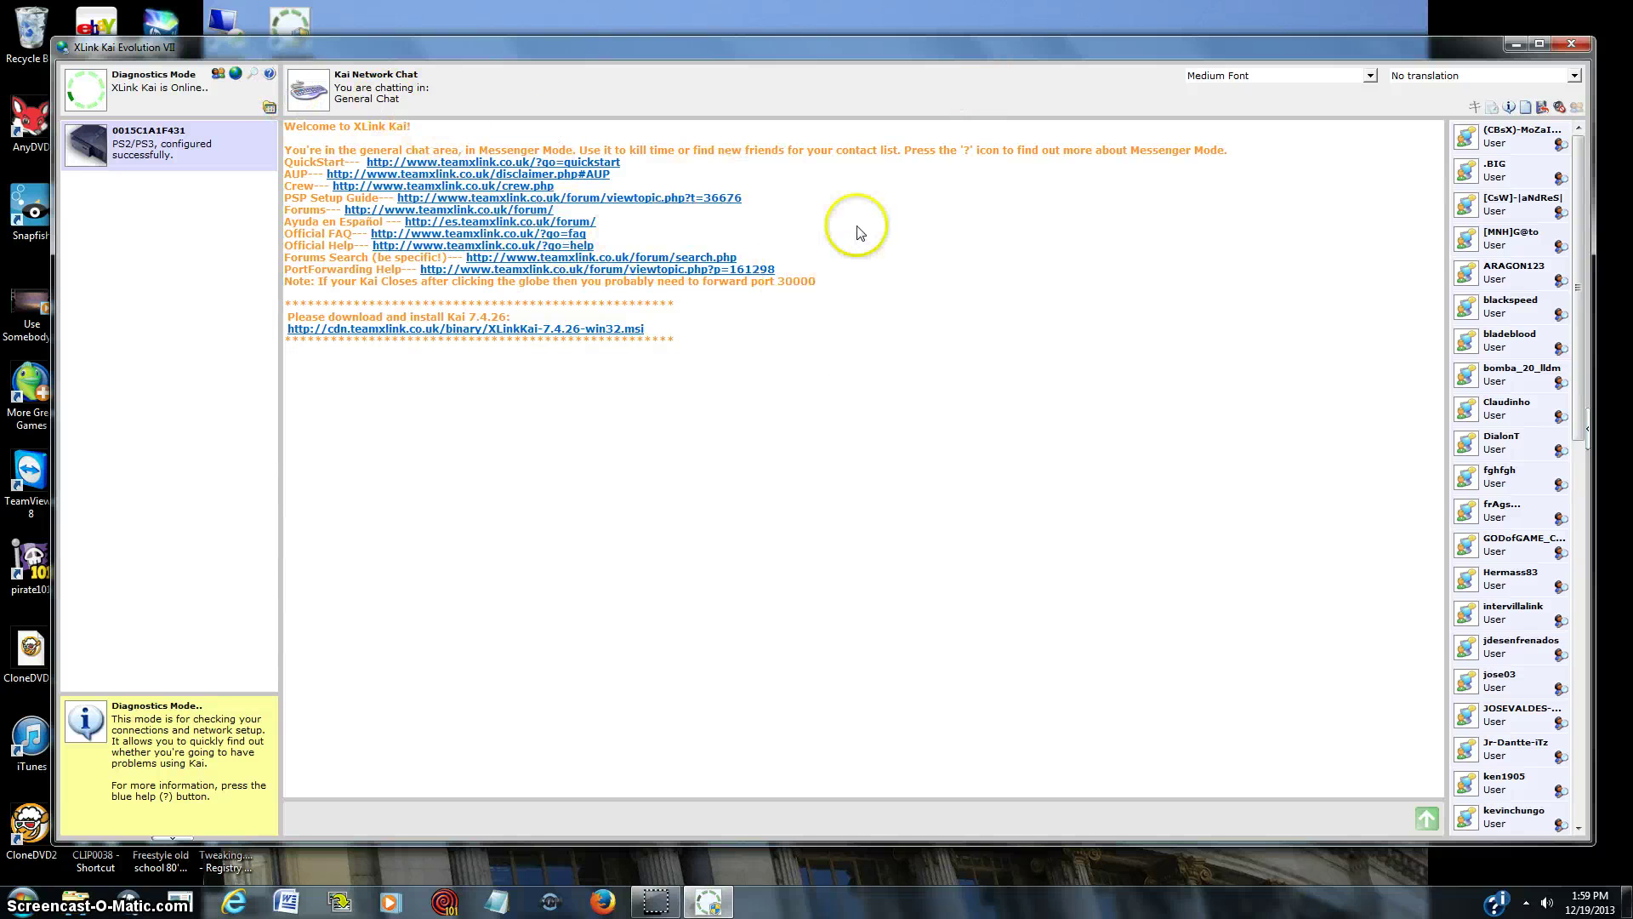
- Look over the console arenas in Arena Mode, and recheck the network details and detected console in Diagnostics Mode
left_click(235, 75)
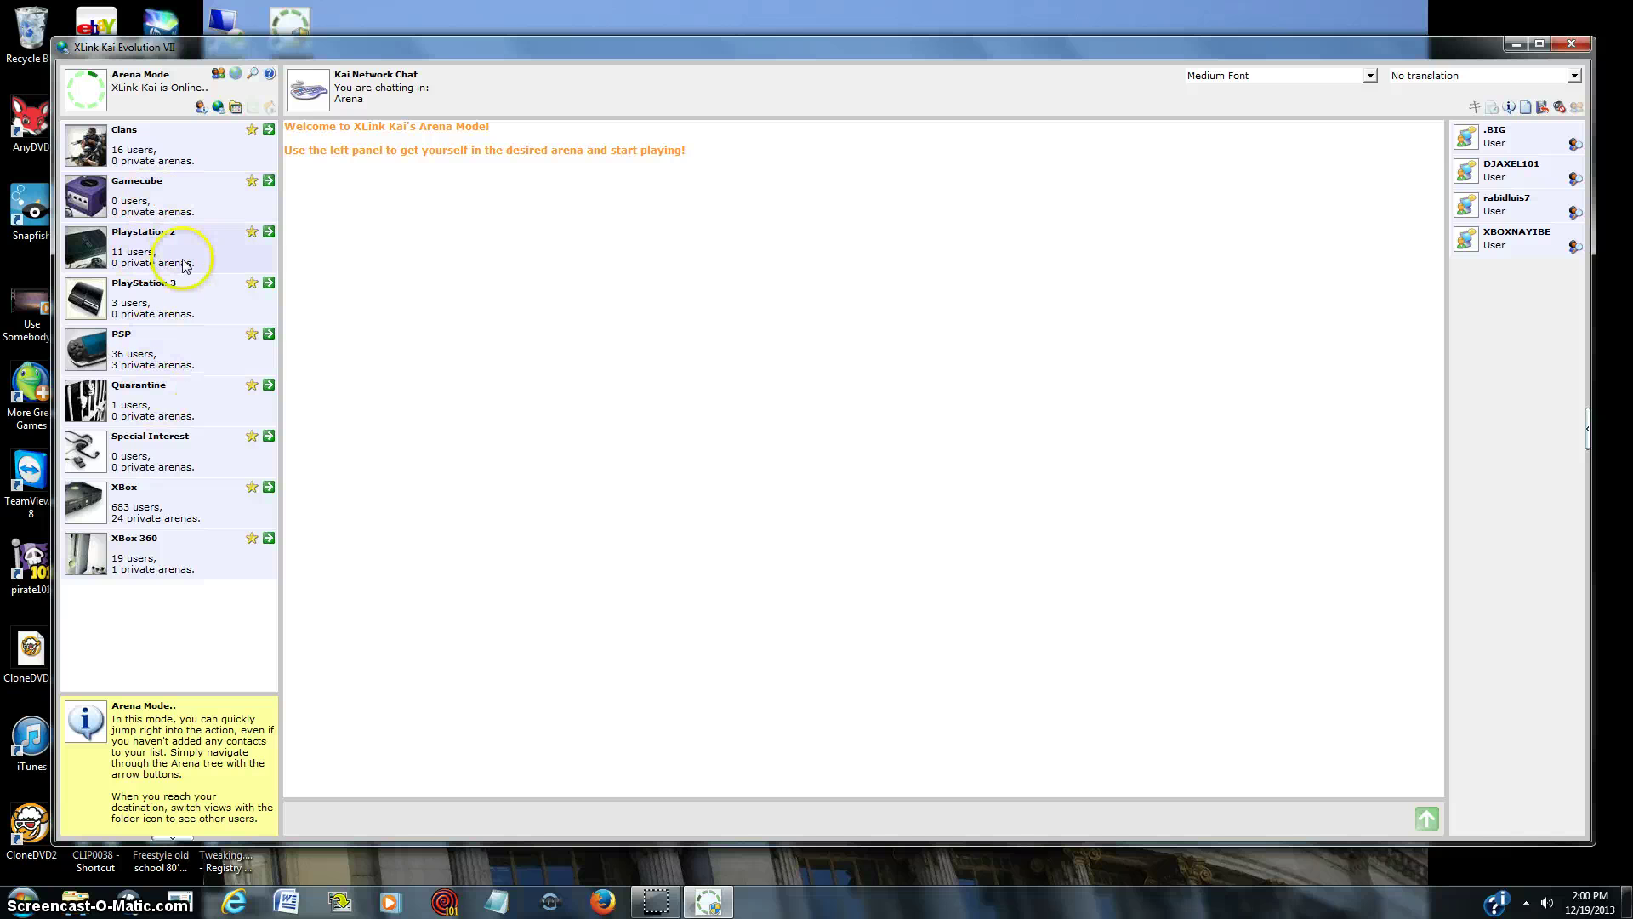
left_click(254, 77)
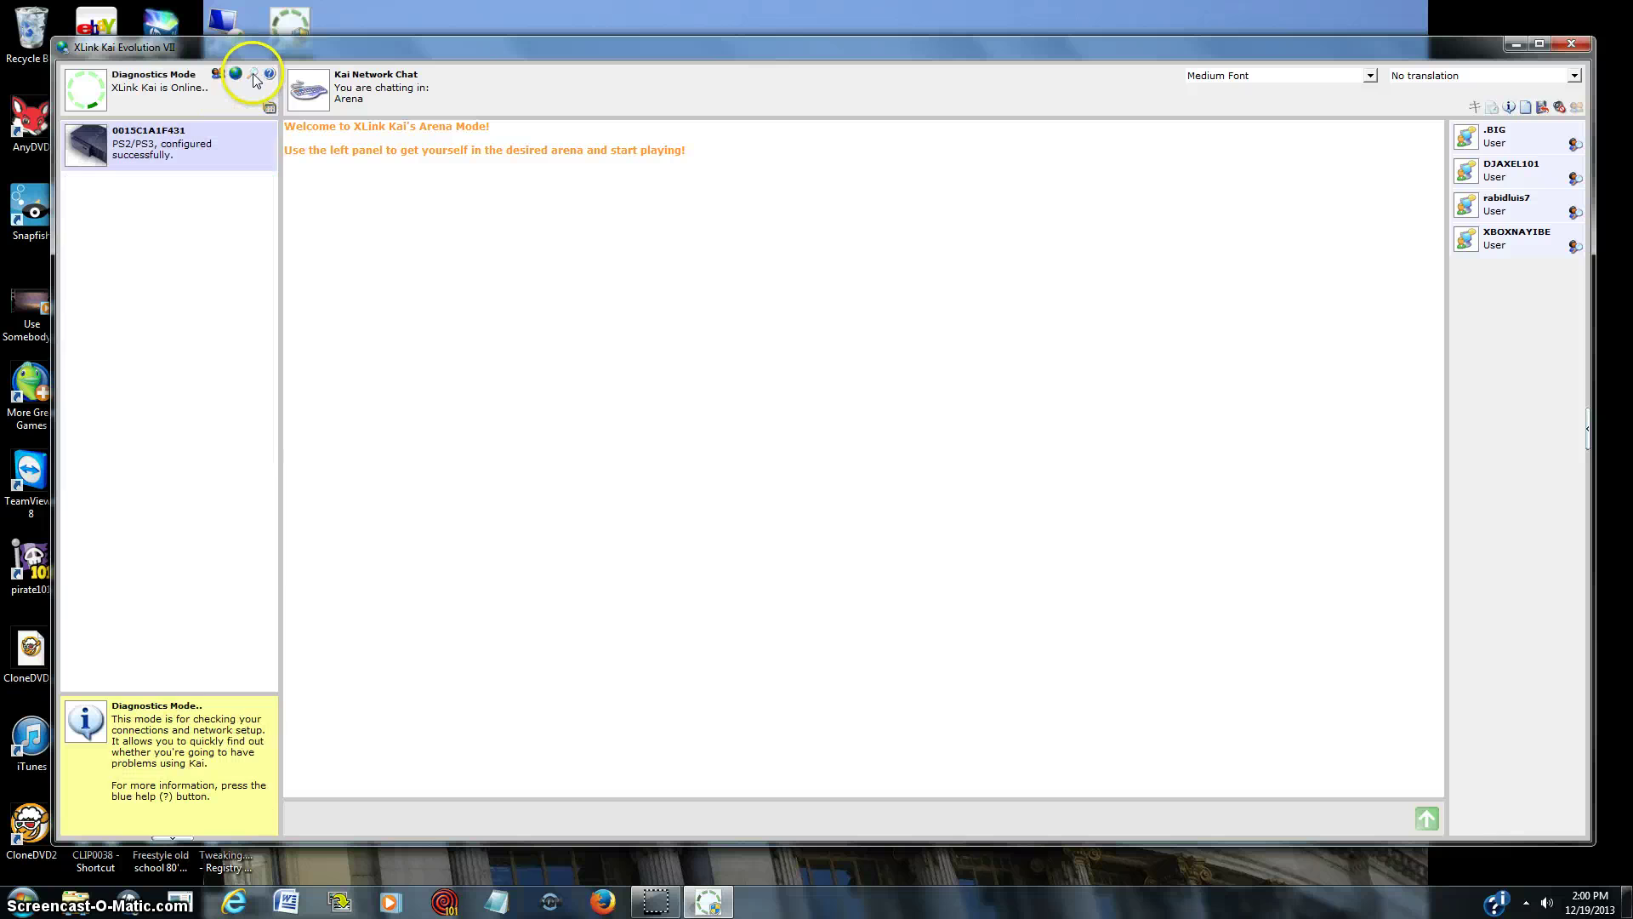
left_click(268, 108)
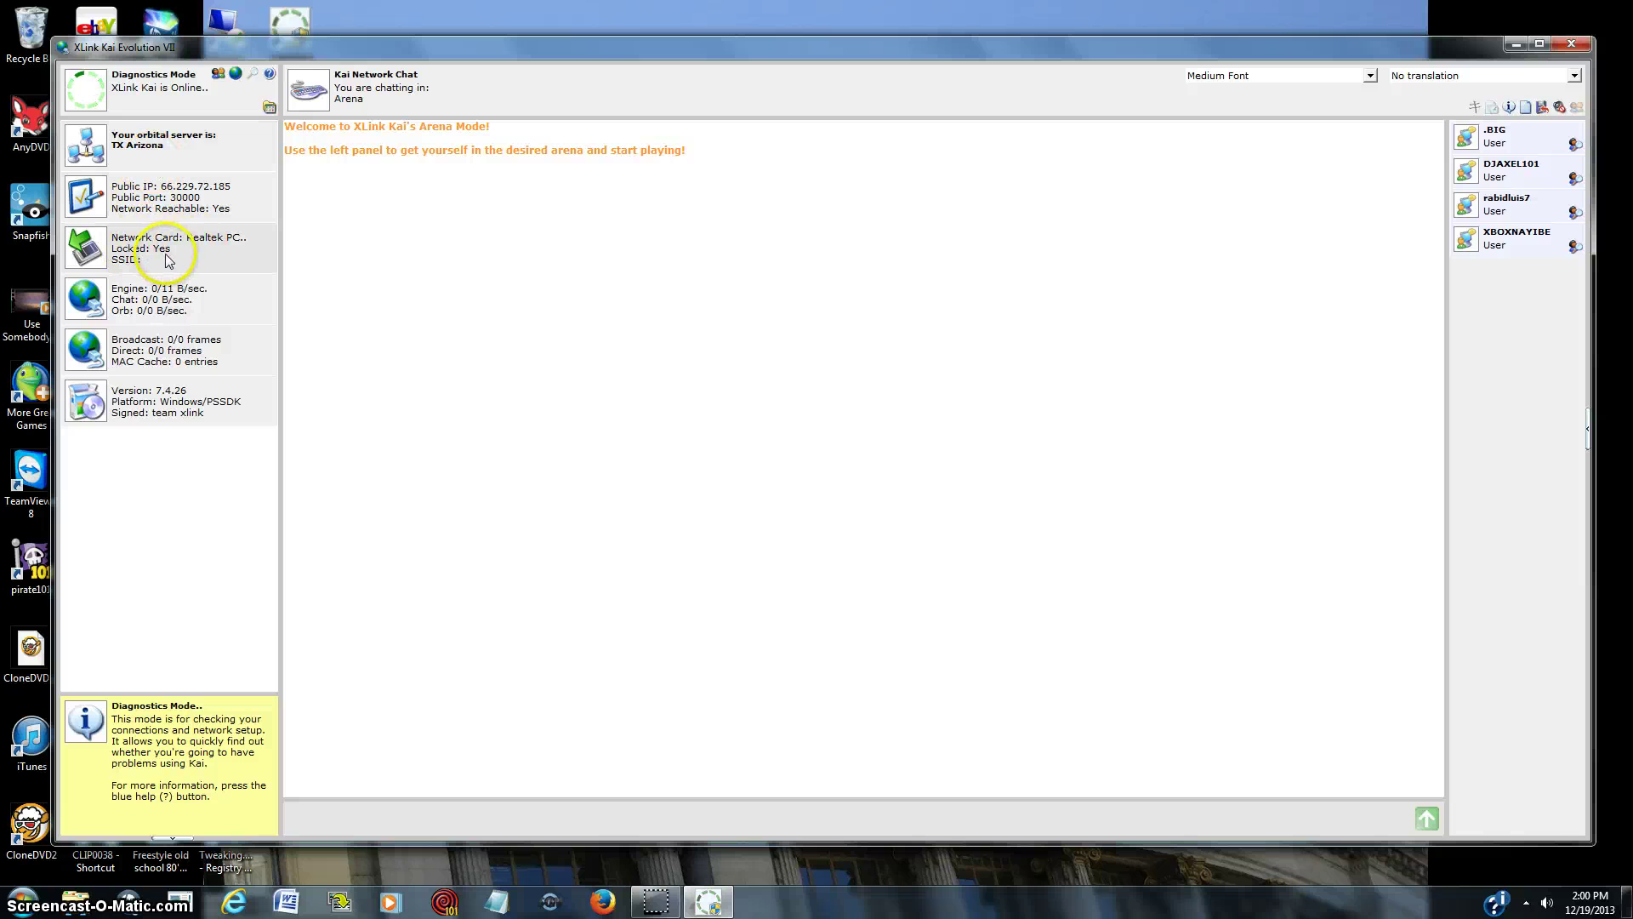
left_click(269, 108)
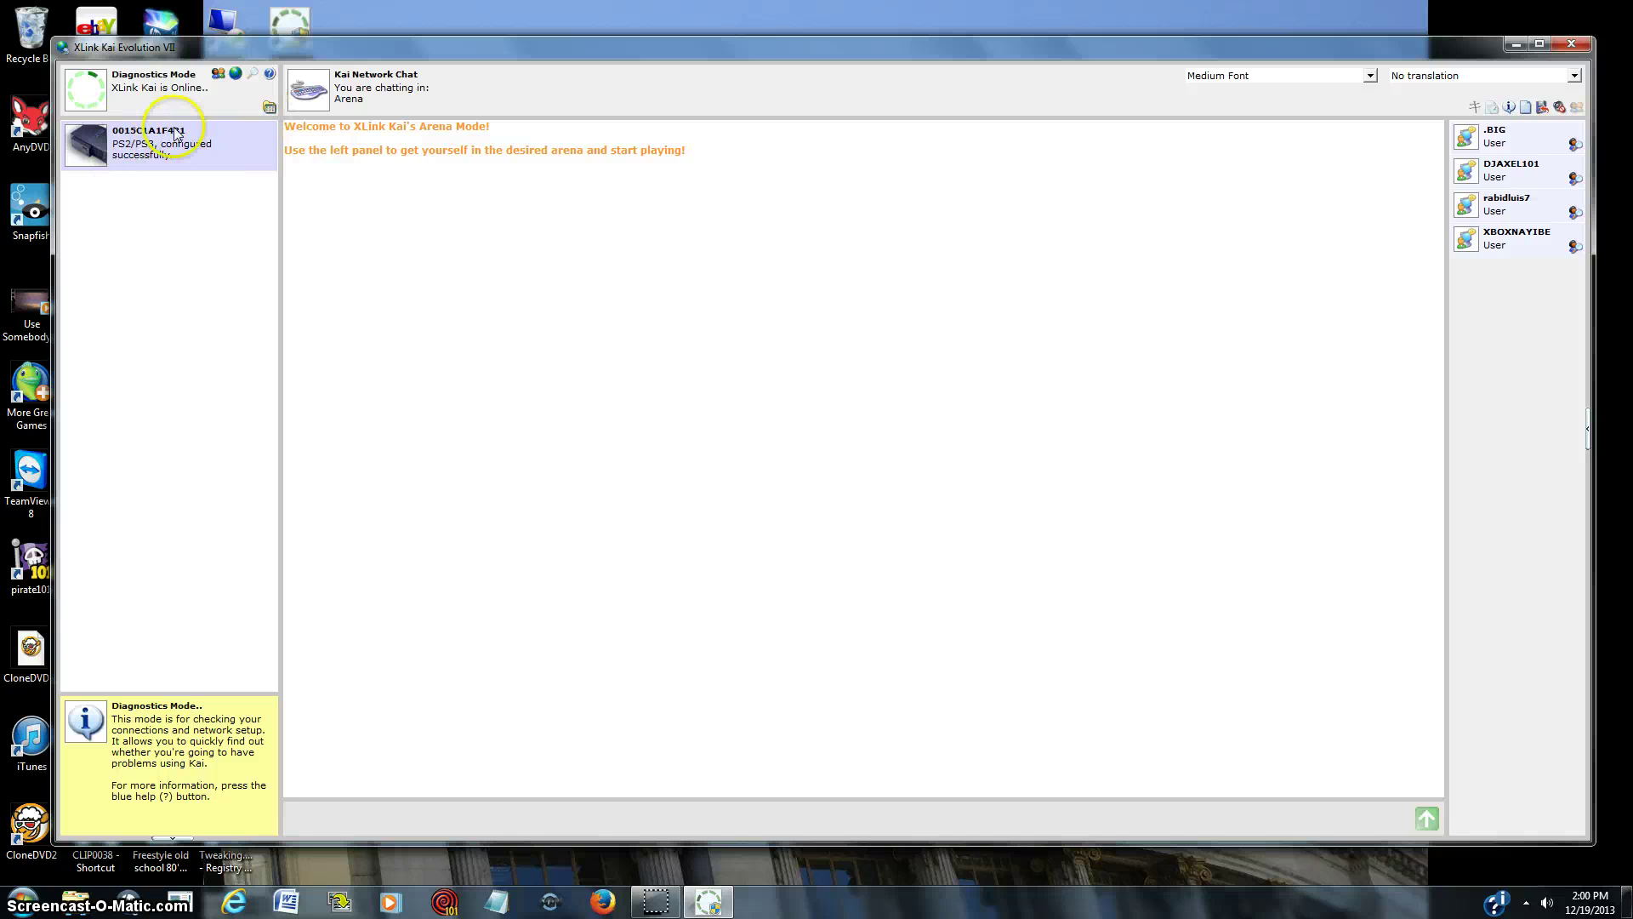
- Return to Arena Mode and enter the Playstation 2 arena
left_click(236, 73)
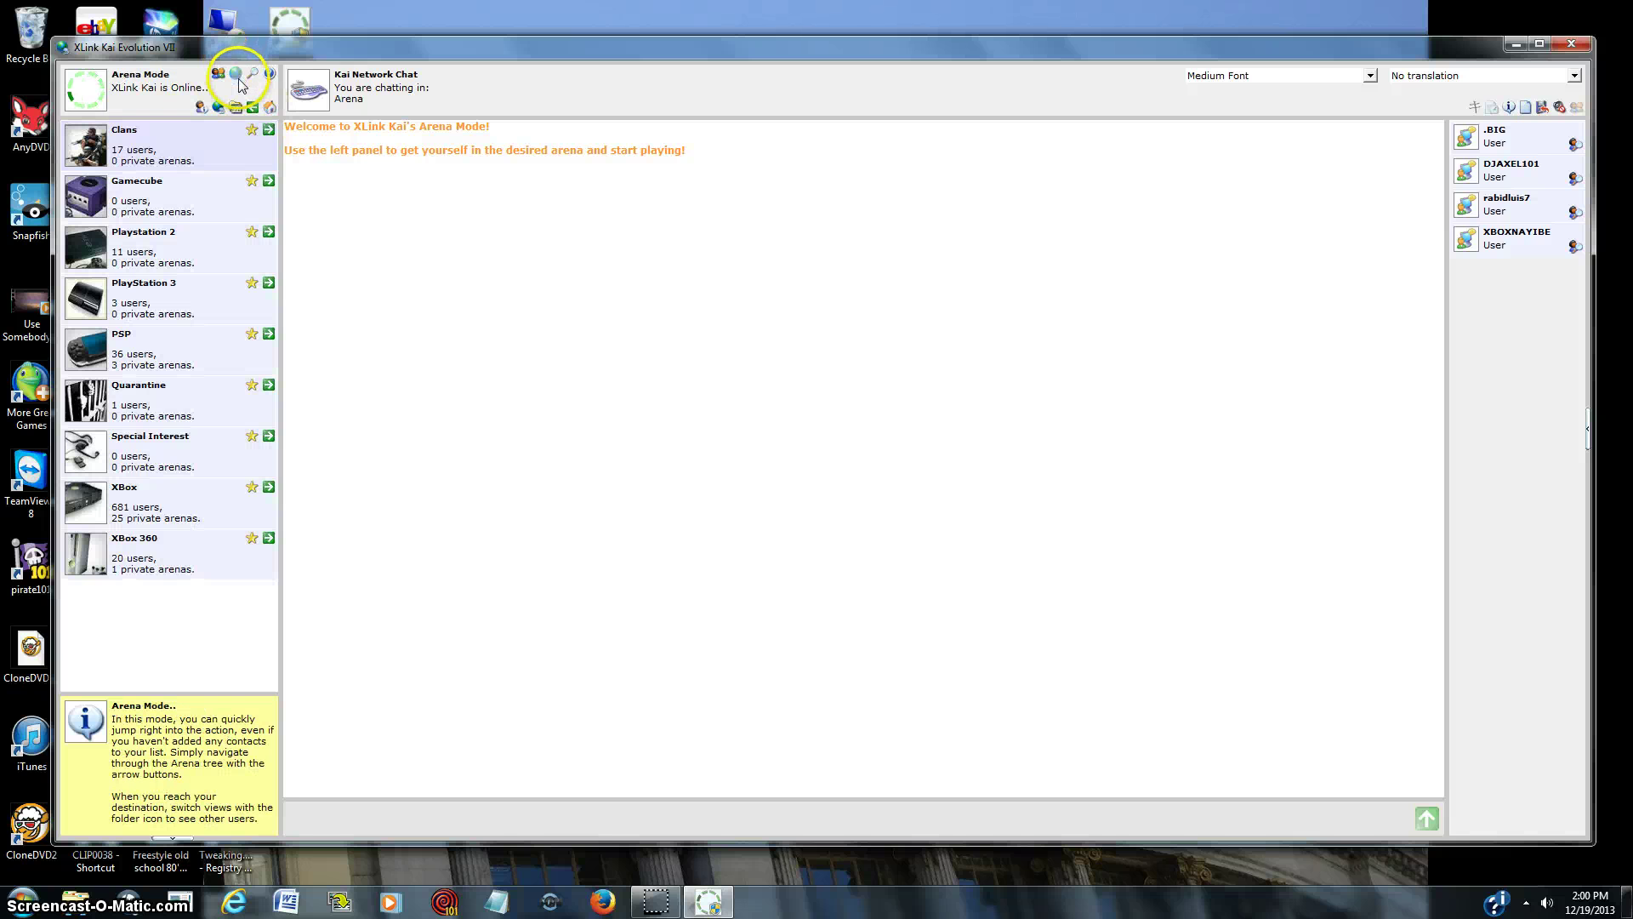
left_click(269, 231)
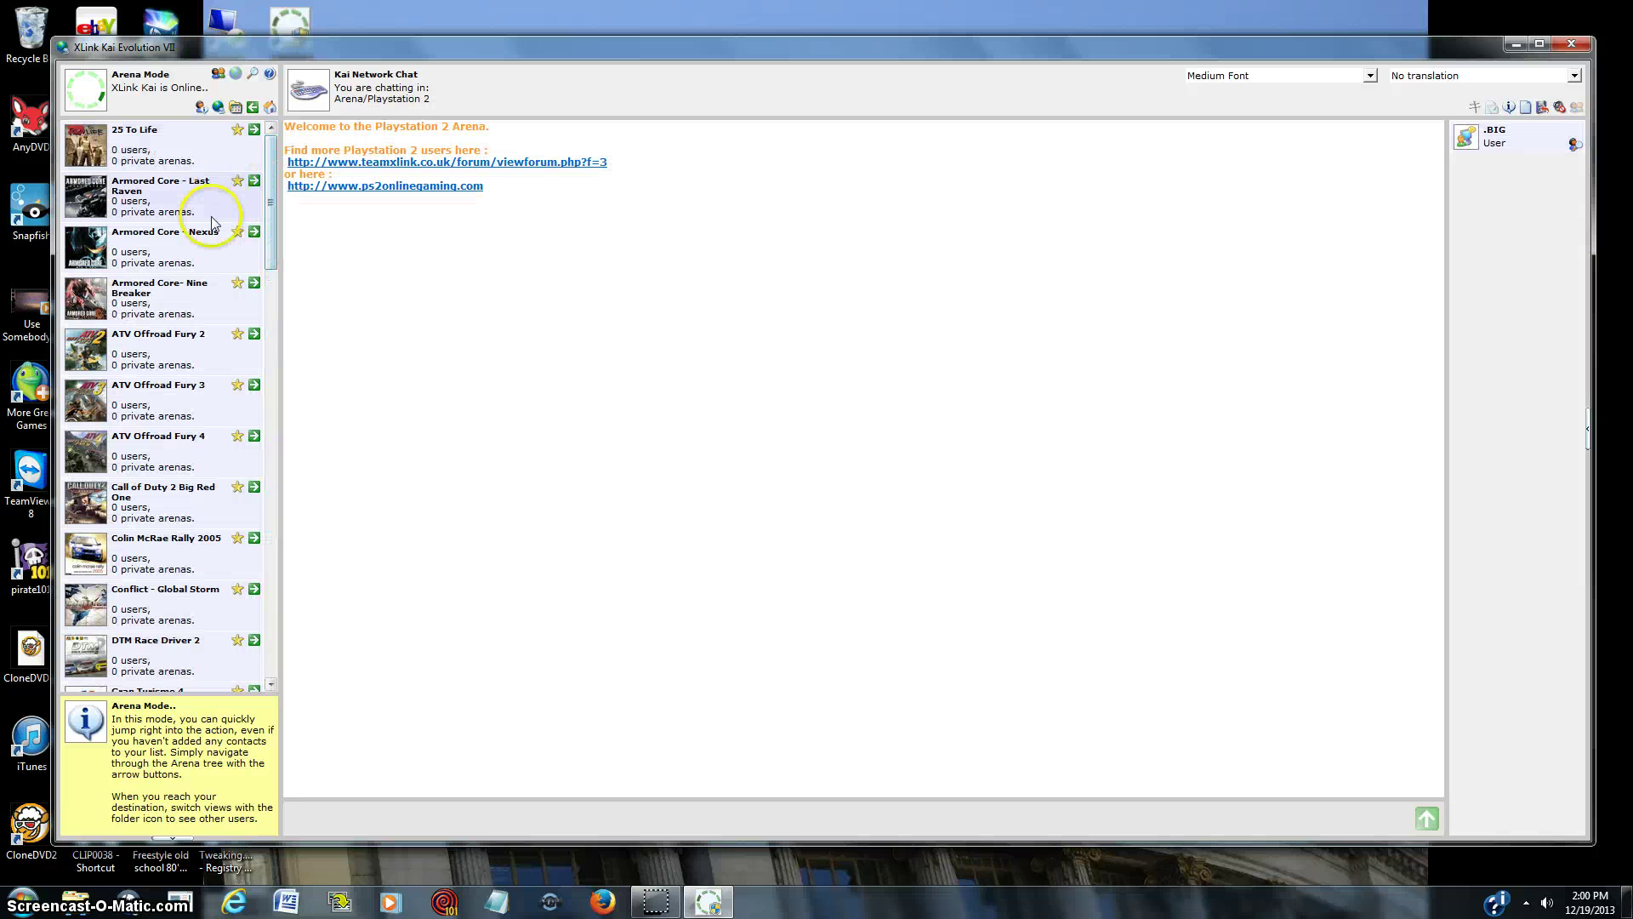
- Enter the SOCOM II arena and its SOCOM II NTSC sub-arena
left_click_drag(270, 236, 268, 458)
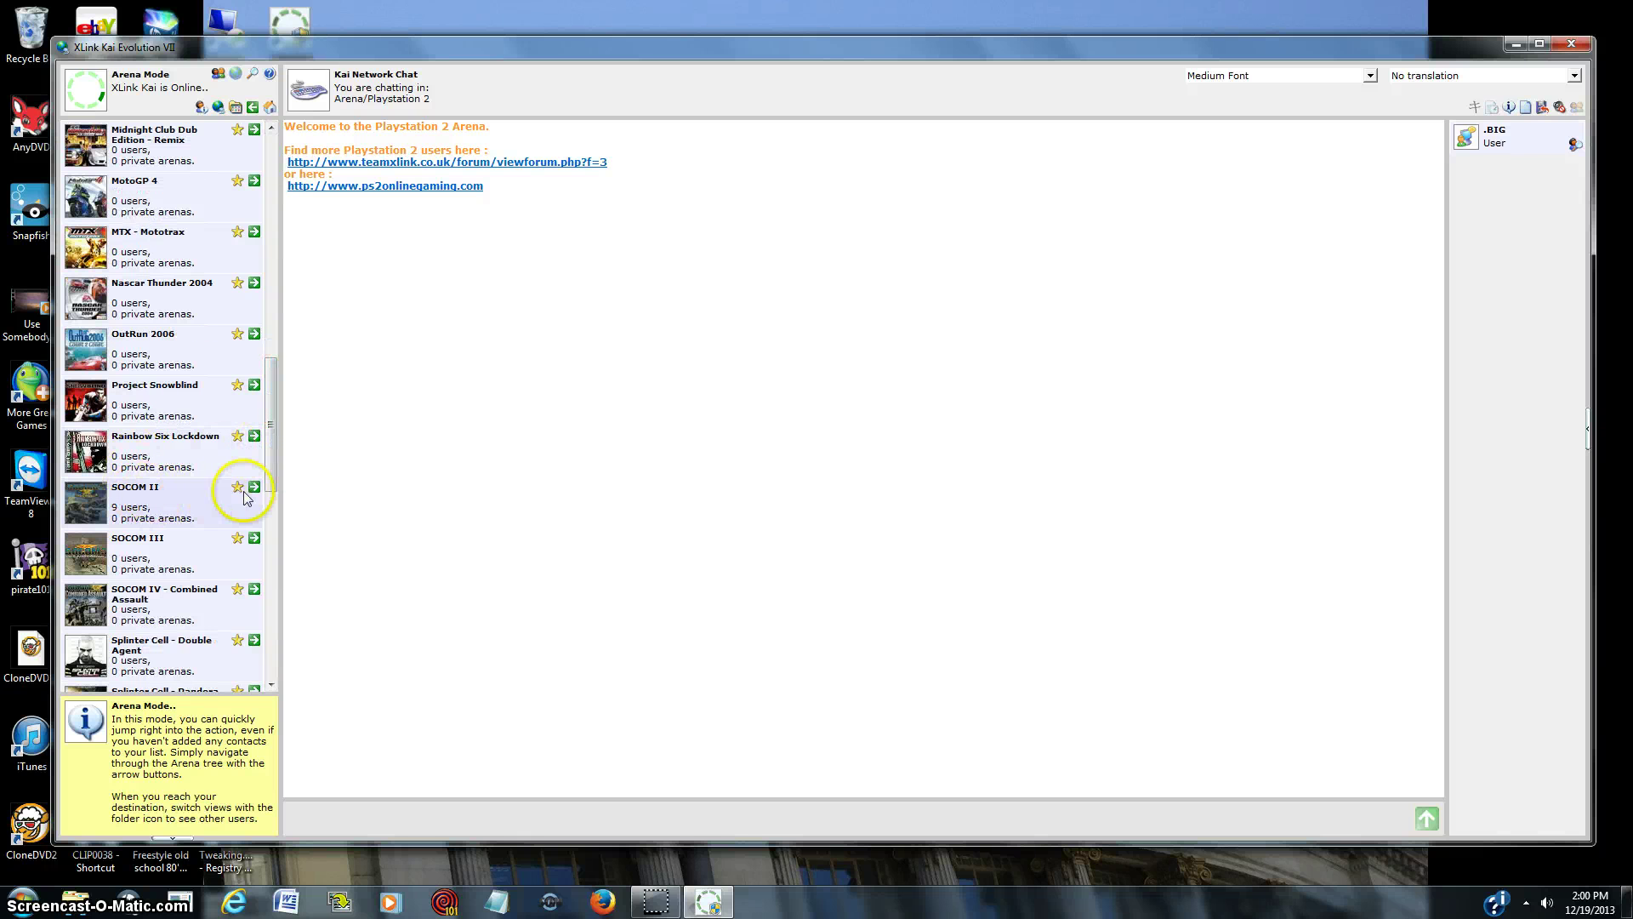
left_click(254, 488)
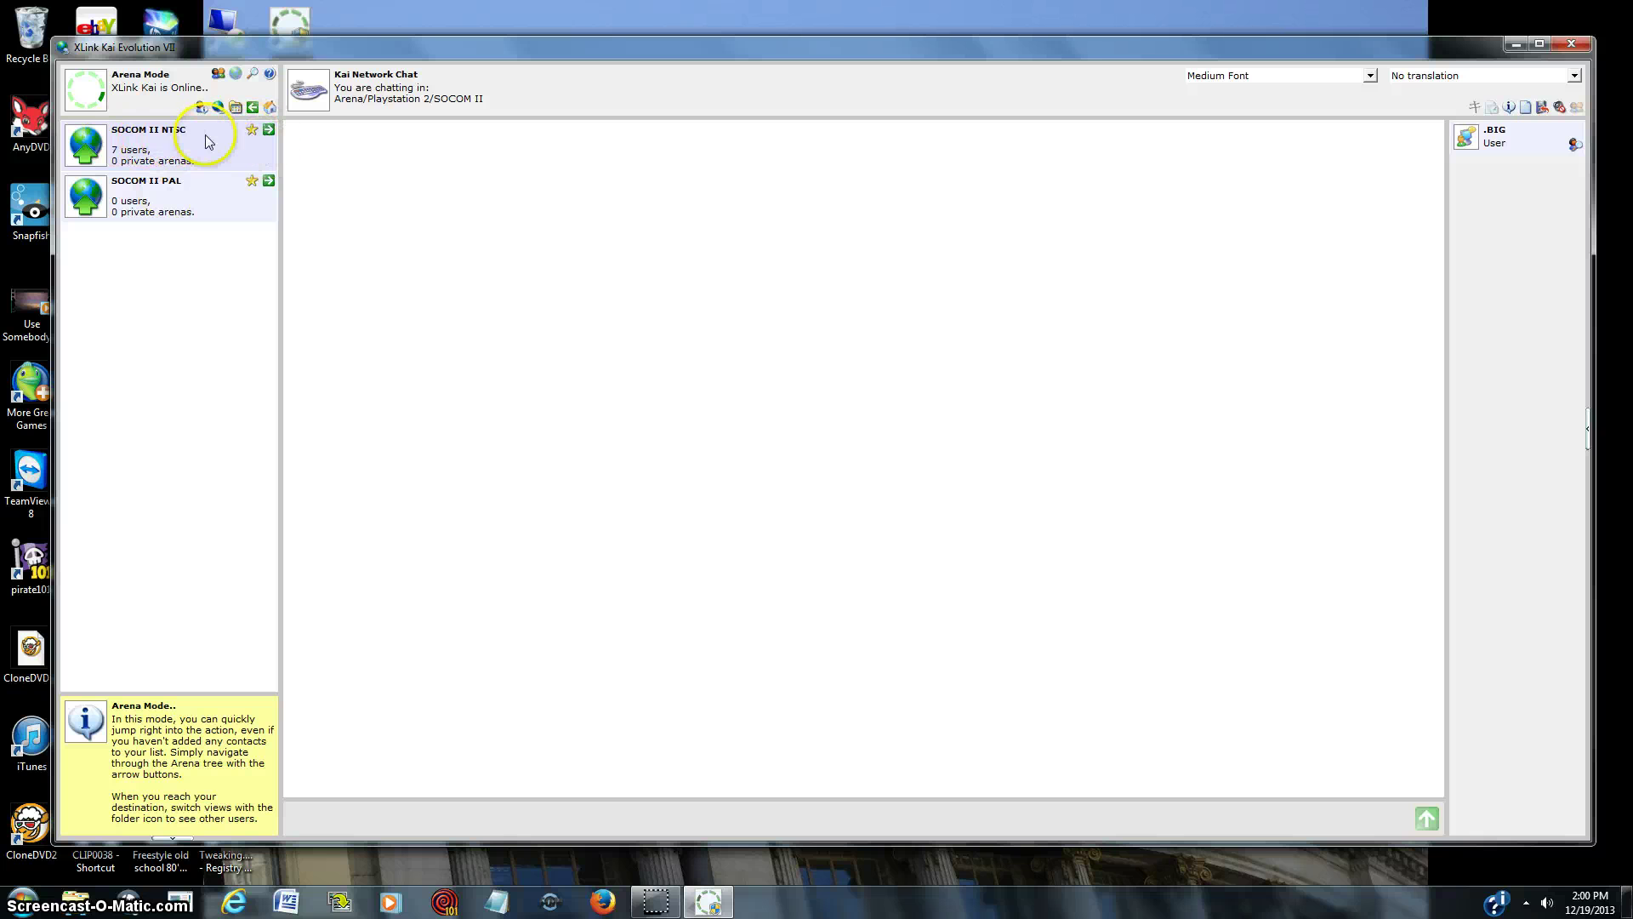
left_click(268, 130)
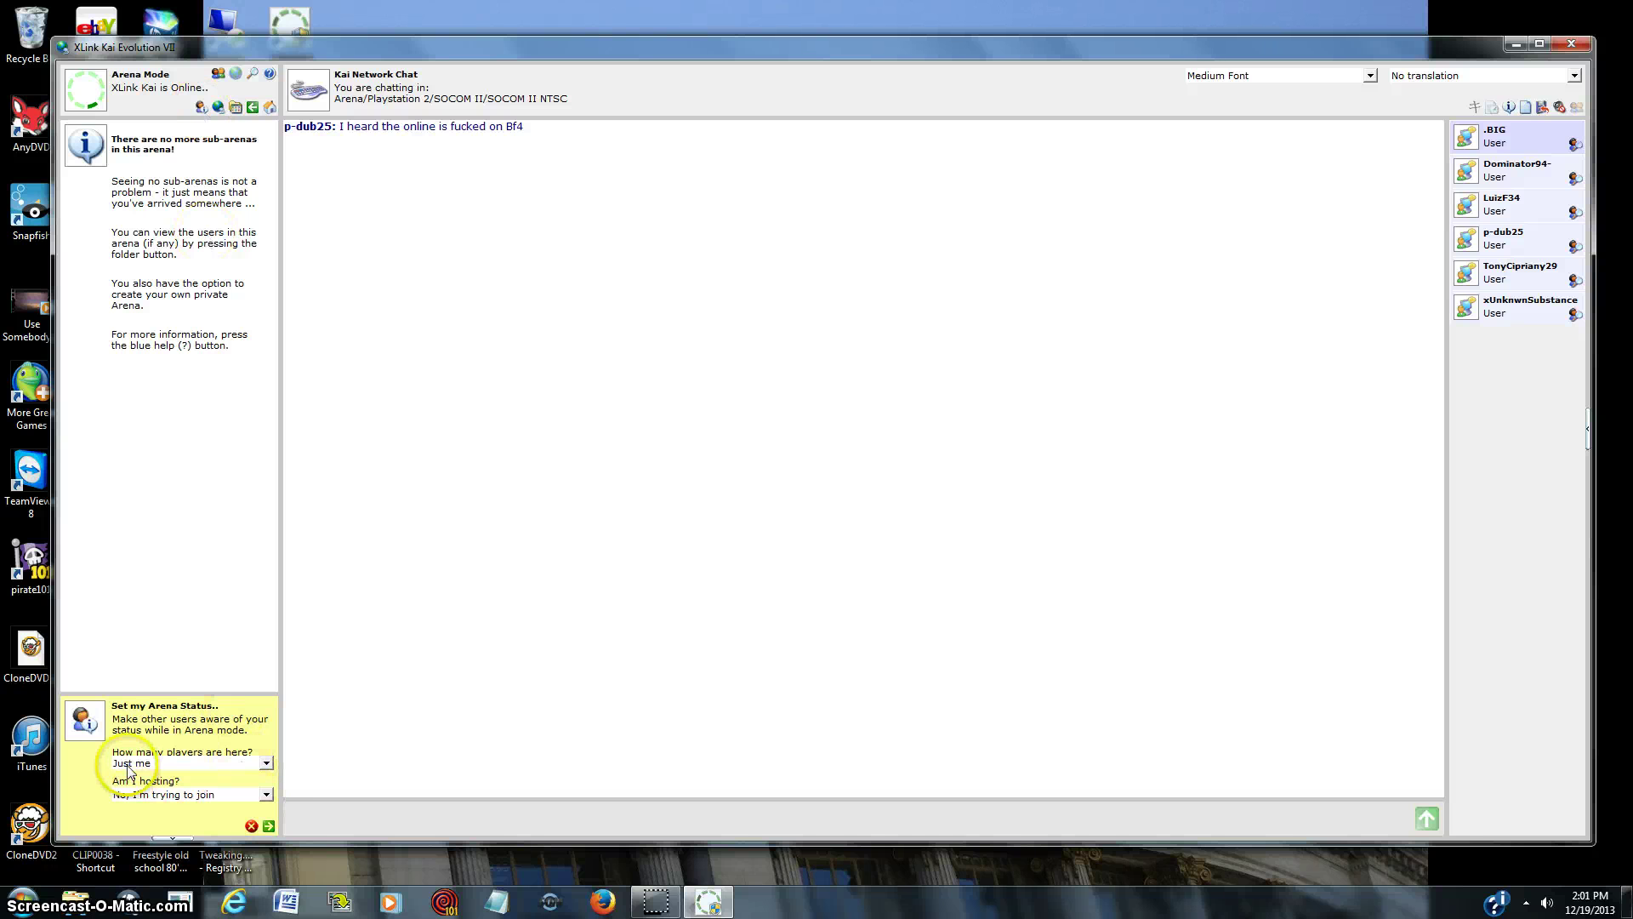
- Set the arena status to "Just me" and "No, I'm trying to join", and apply it
left_click(265, 764)
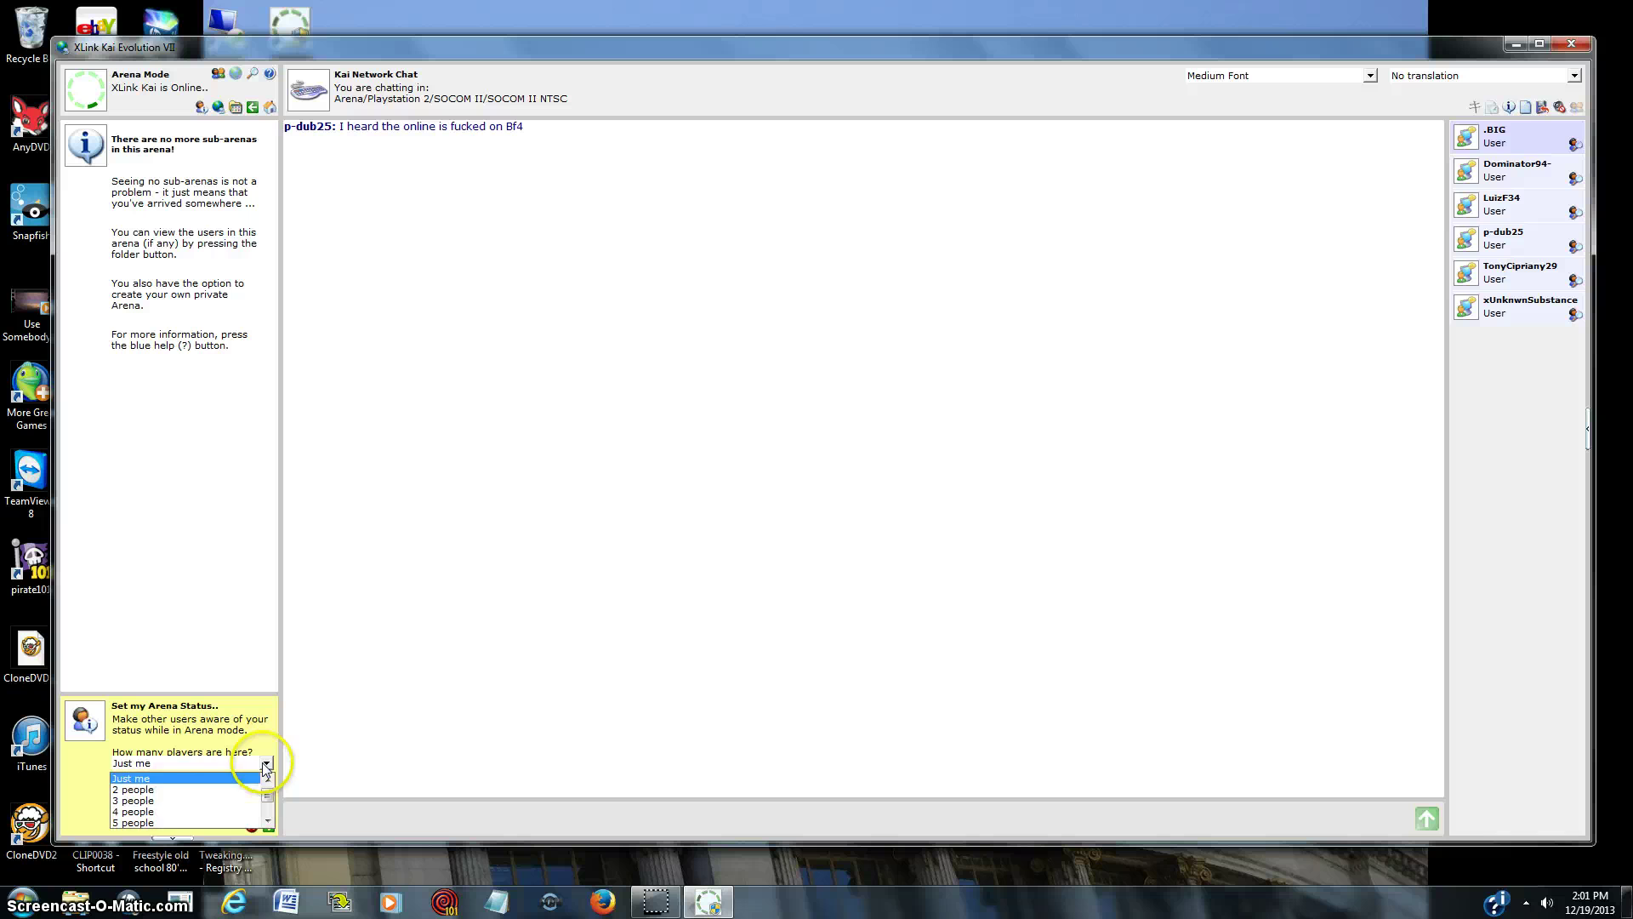
left_click(204, 779)
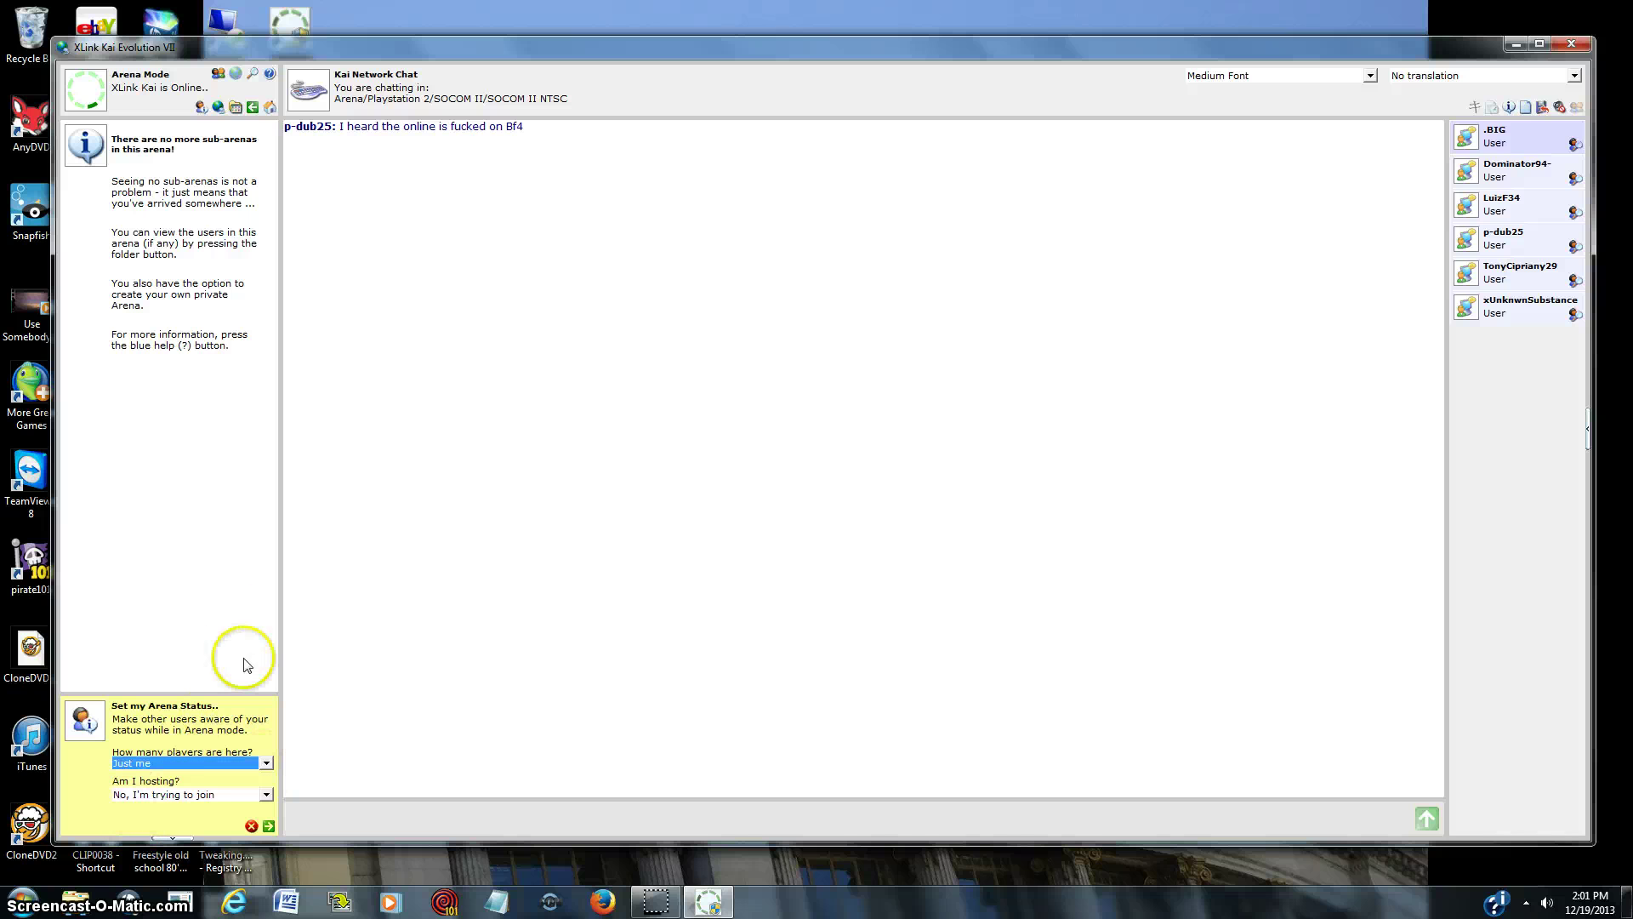
left_click(269, 826)
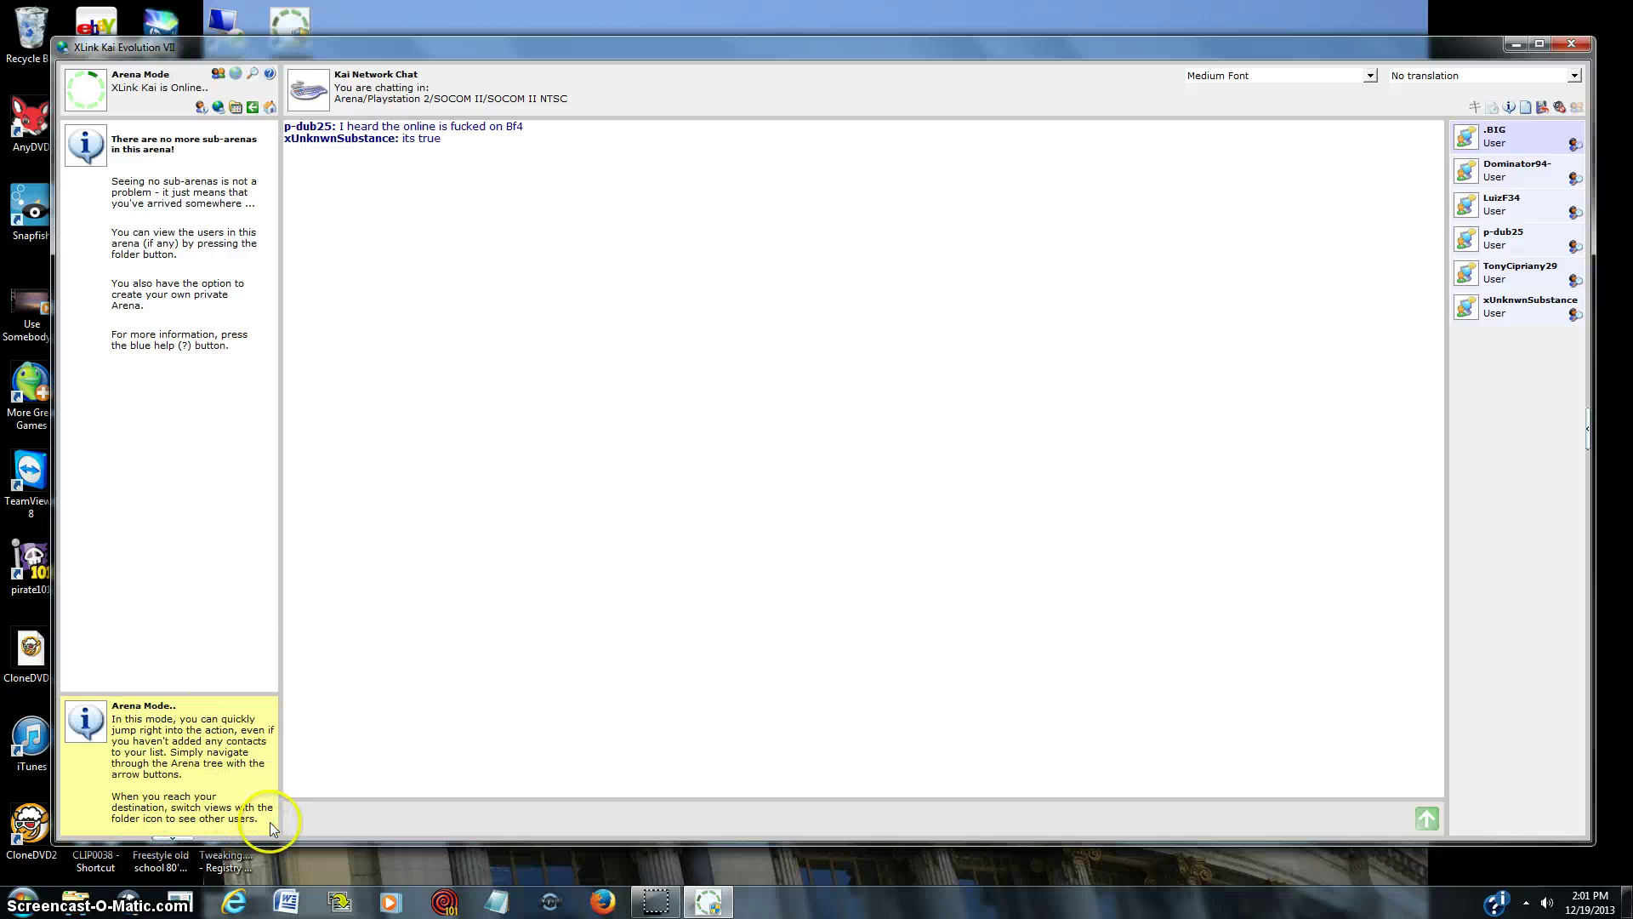
- Show the users in the SOCOM II NTSC arena with their link and ping status, and close XLink Kai
left_click(236, 111)
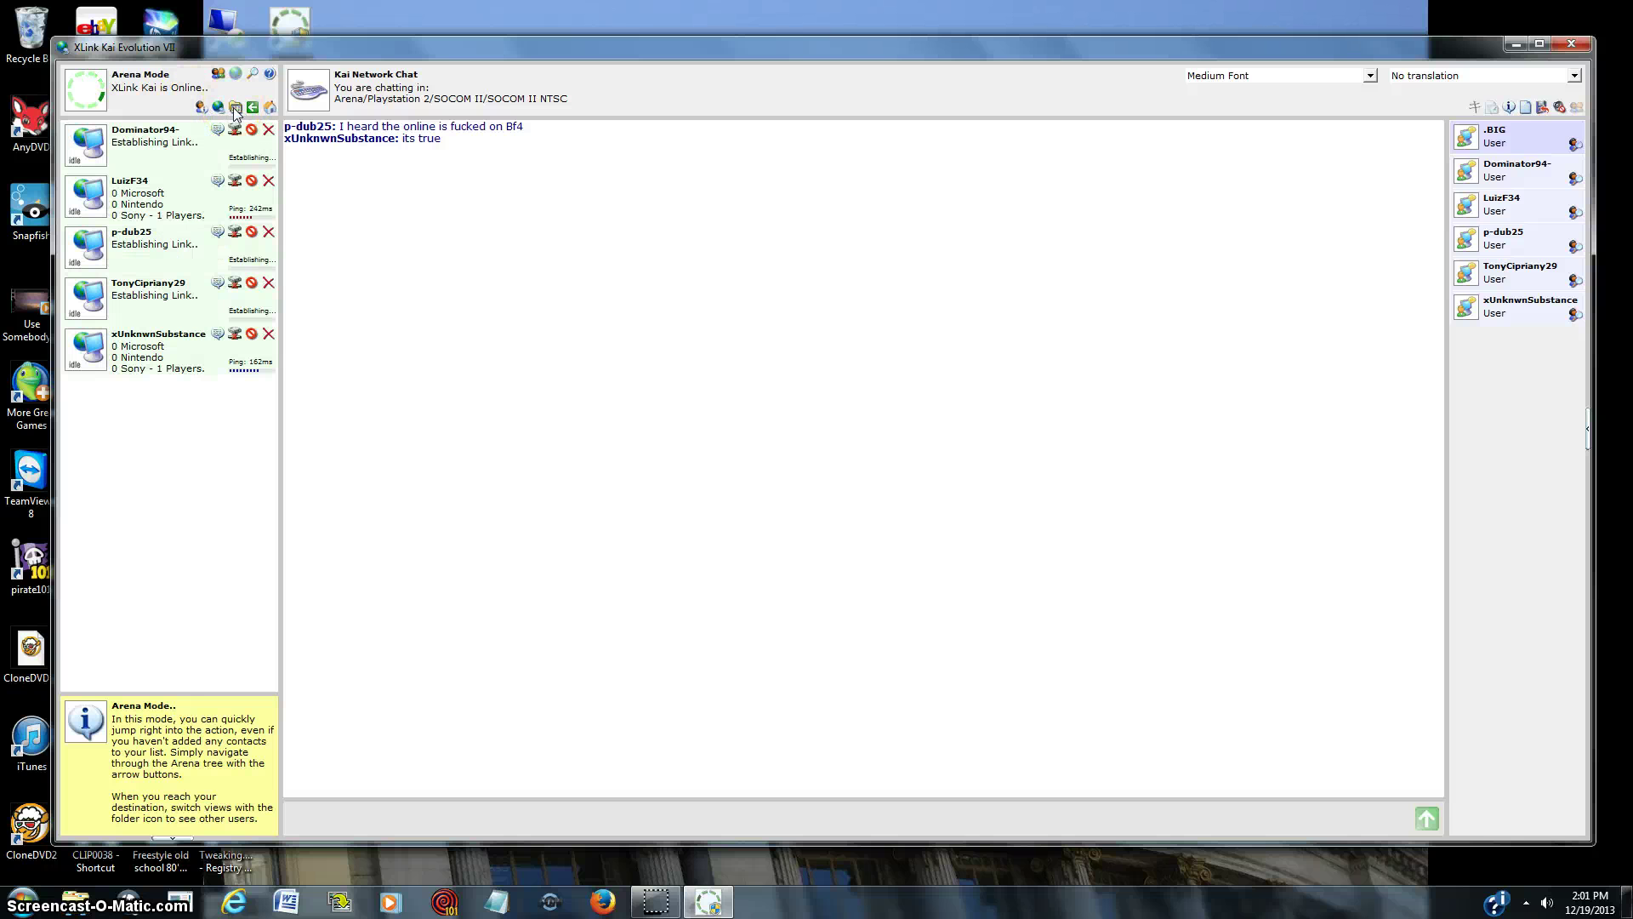
left_click(270, 74)
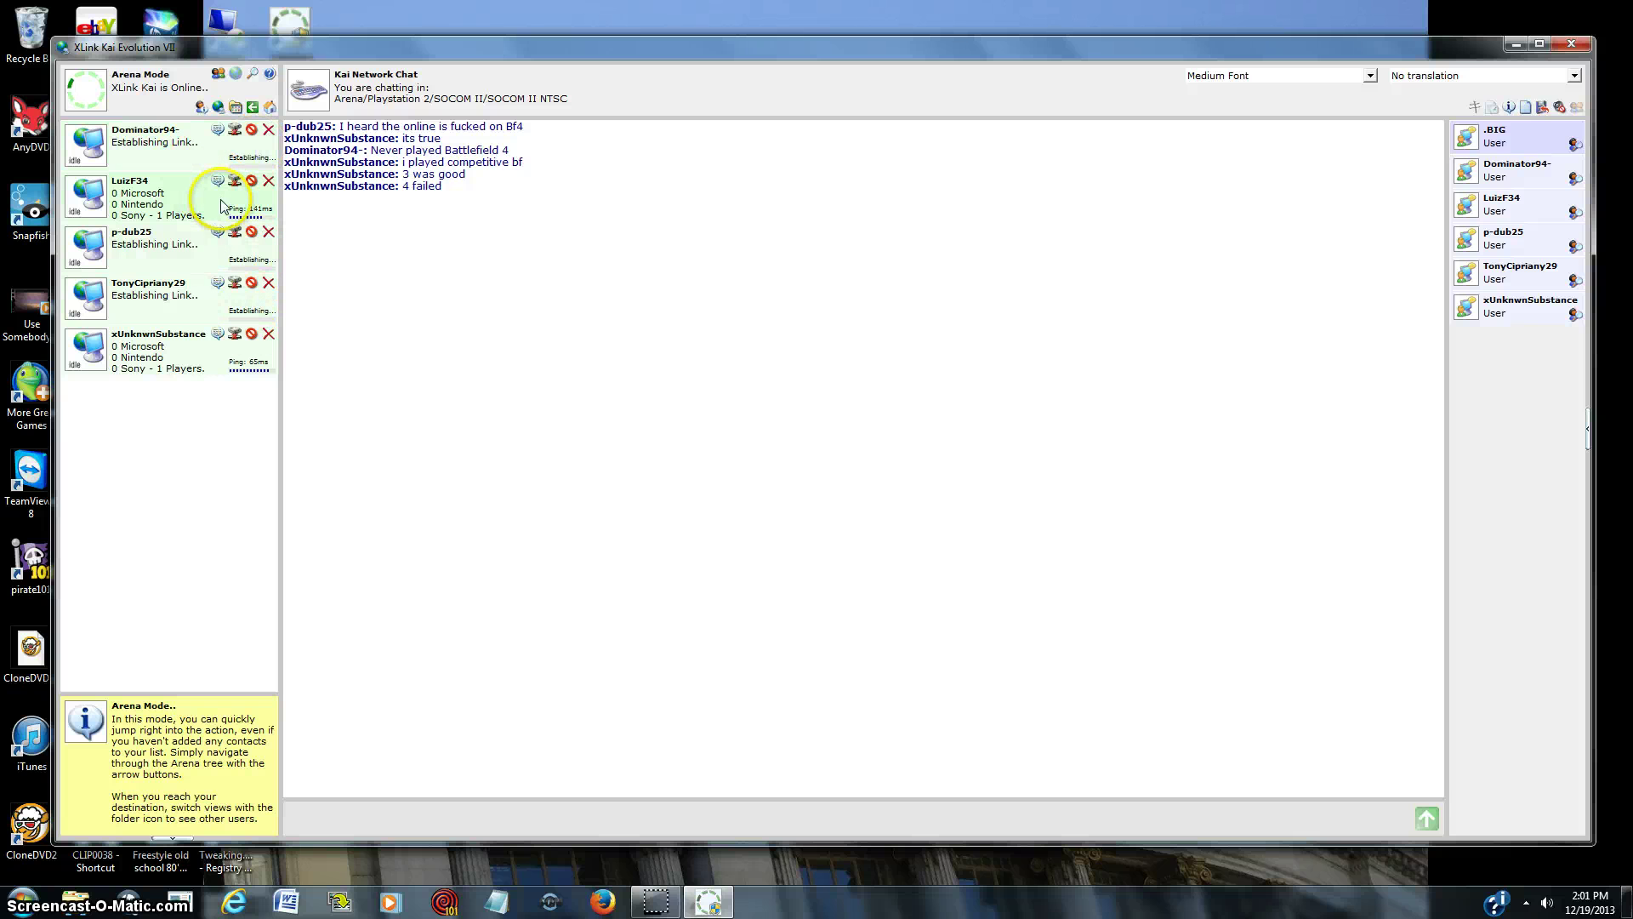
left_click(1562, 45)
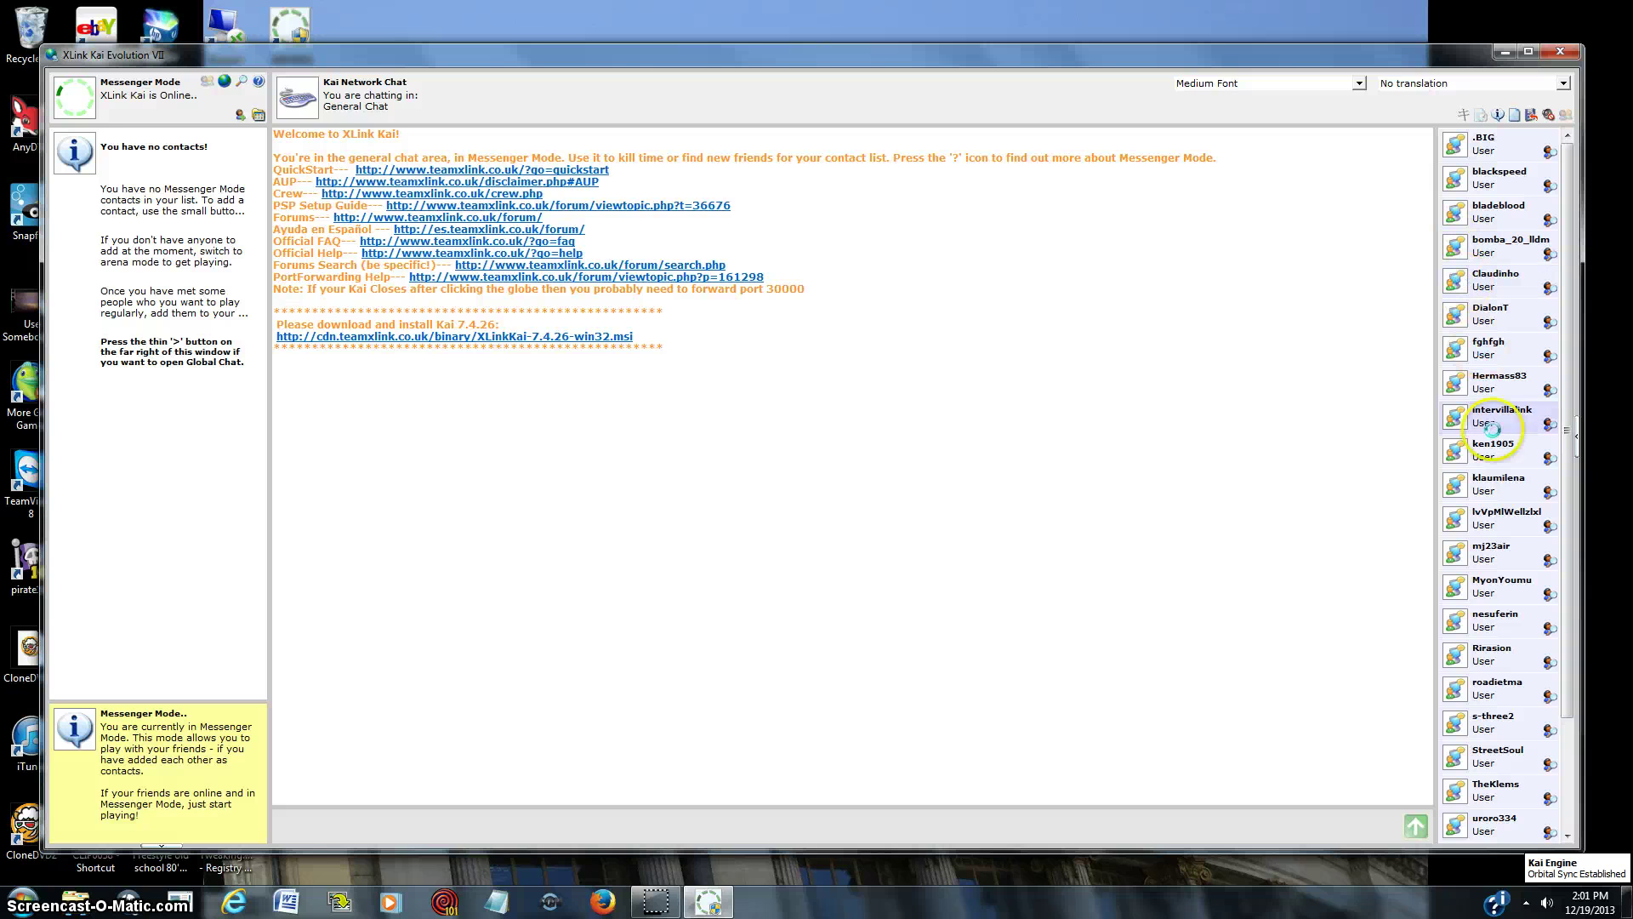
- Check the orbital server, network details and detected console in Diagnostics Mode
left_click(1559, 545)
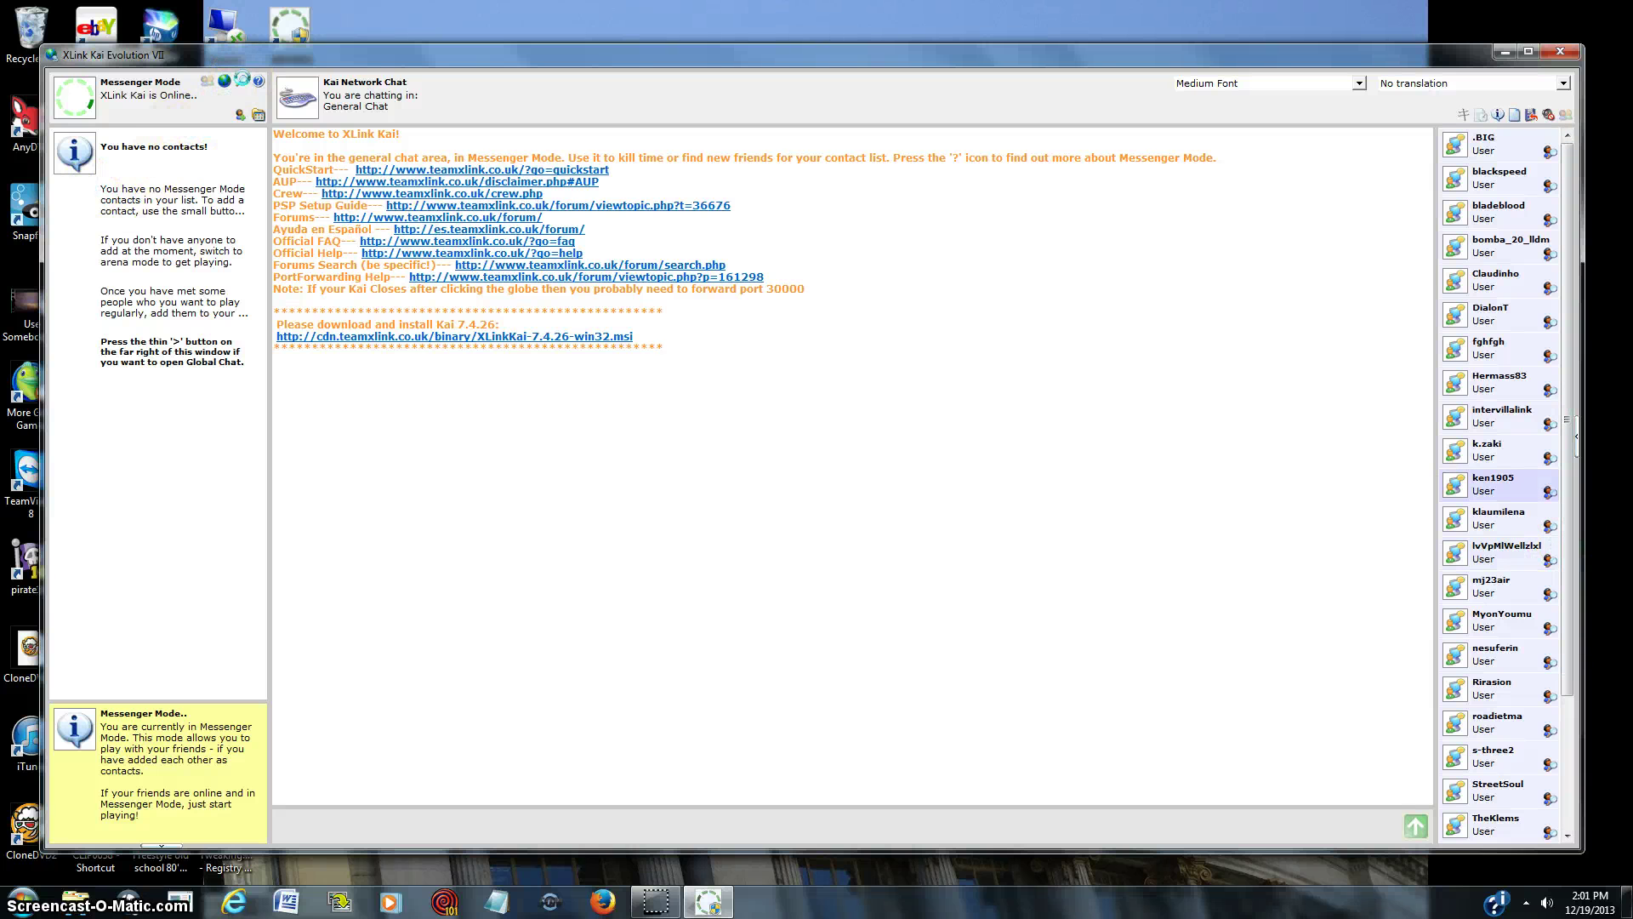
left_click(243, 82)
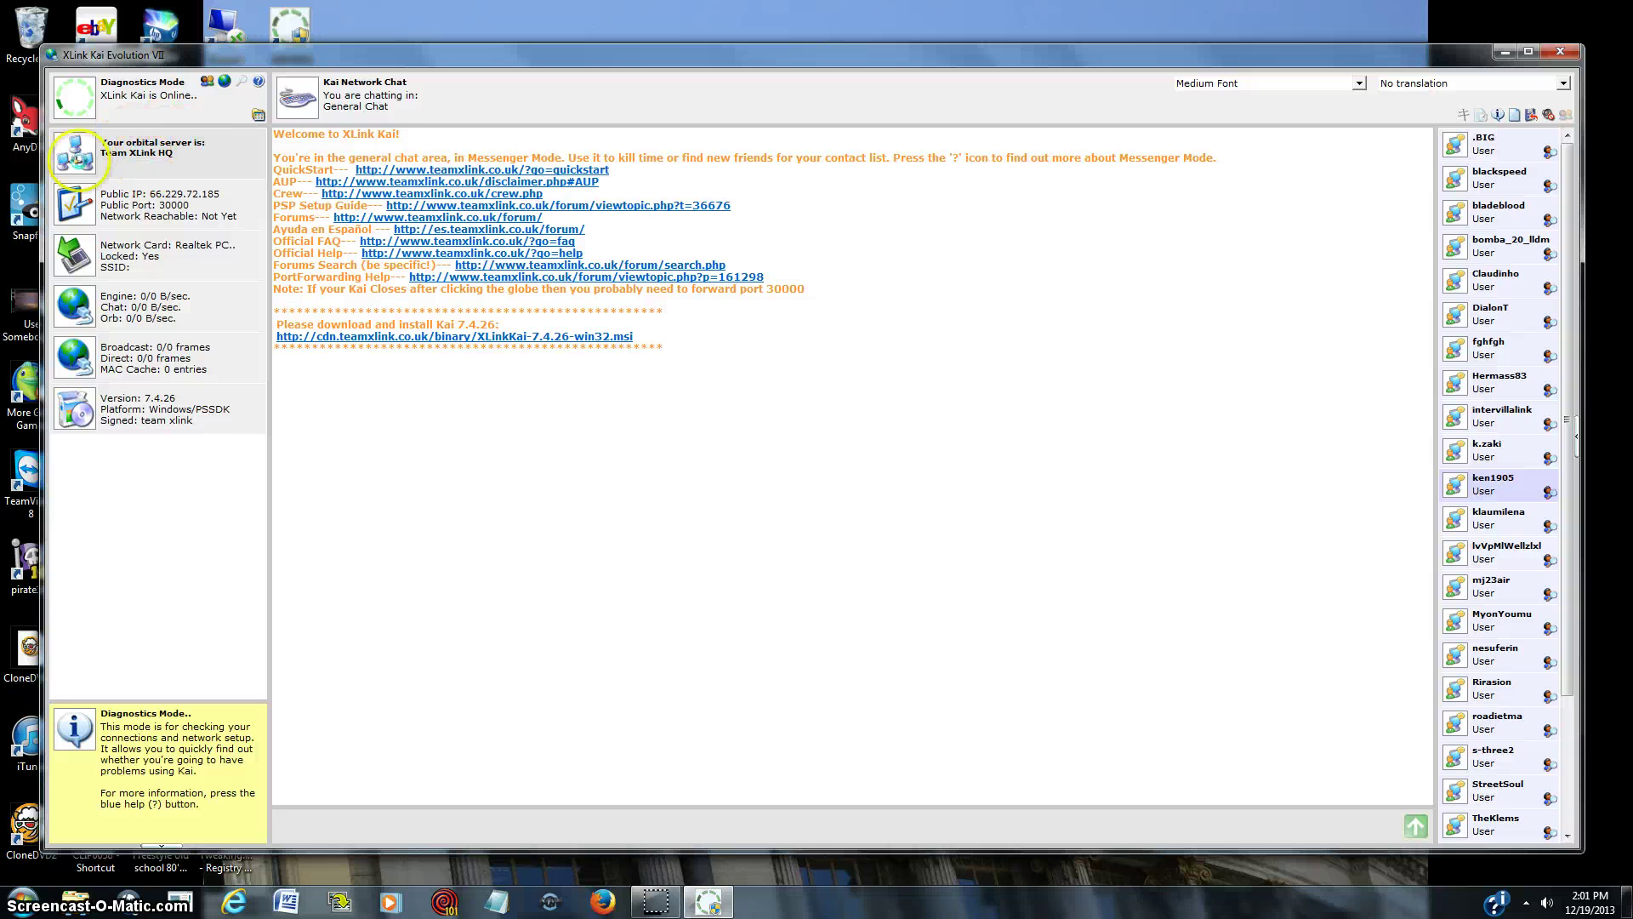
left_click(258, 113)
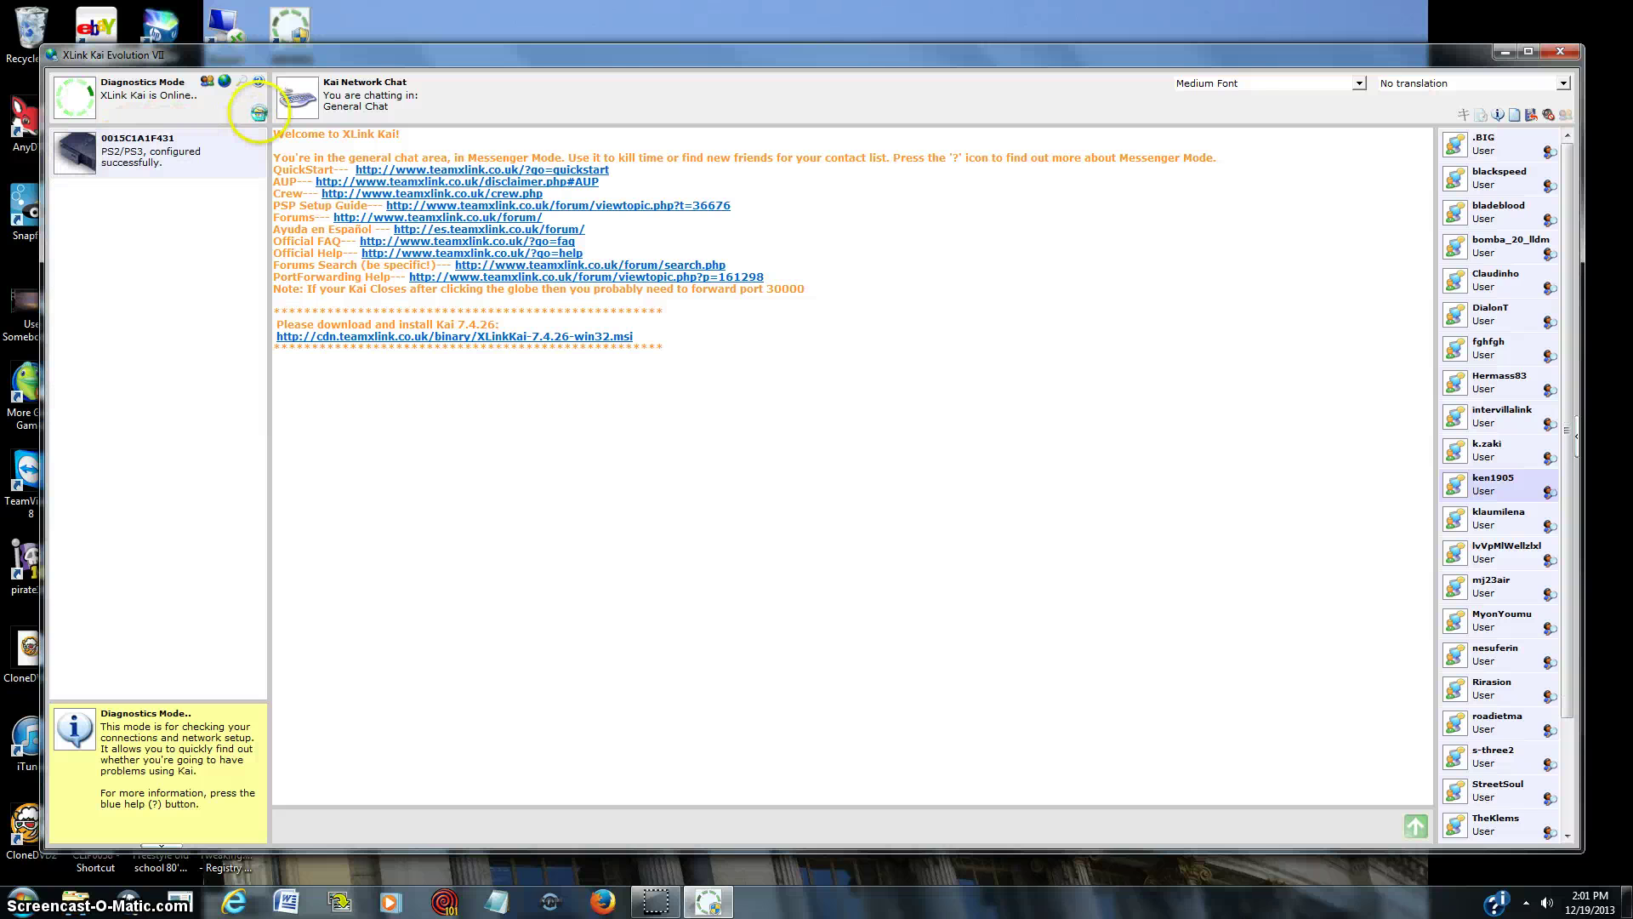
left_click(175, 149)
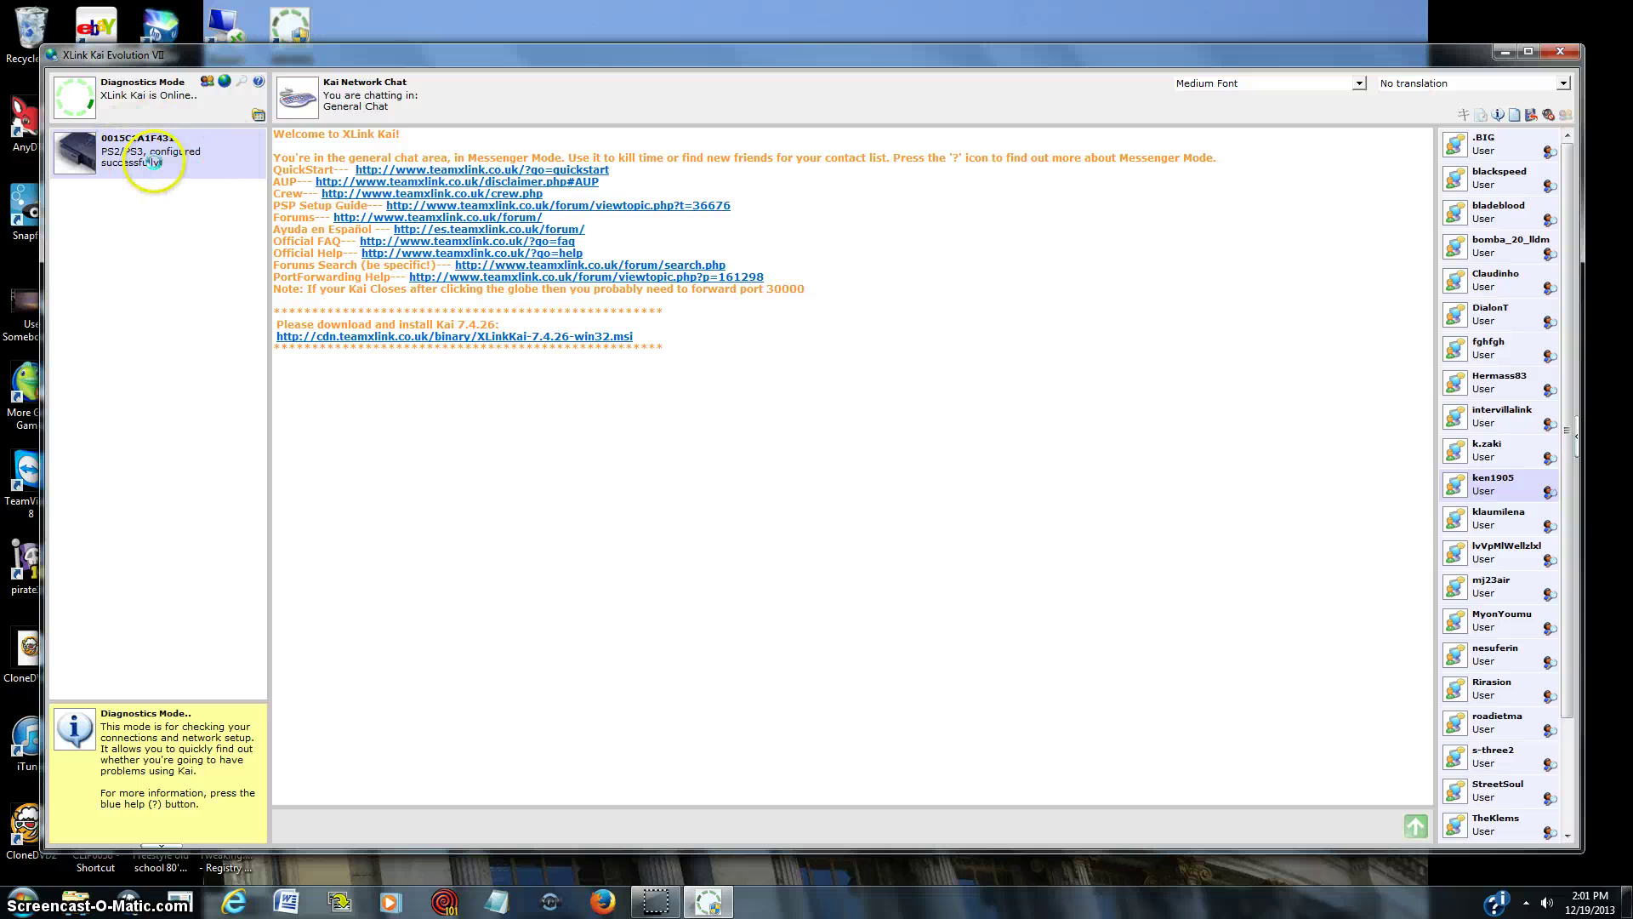
left_click(260, 112)
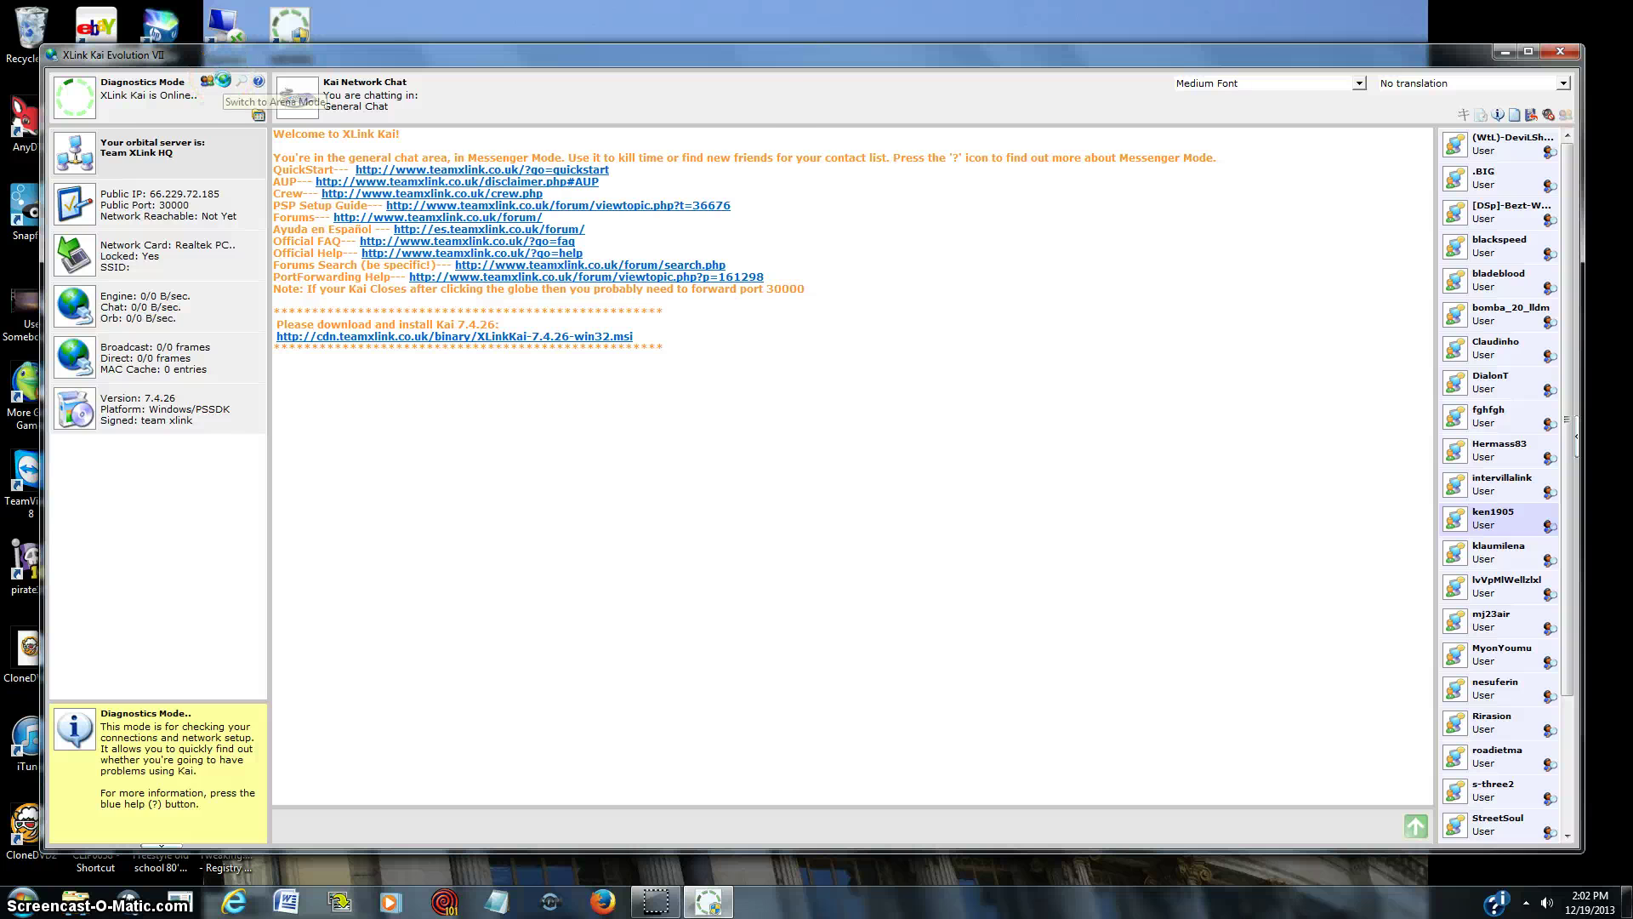
- Switch to Arena Mode and enter the SOCOM II NTSC arena under Playstation 2 and SOCOM II
left_click(223, 80)
left_click(246, 233)
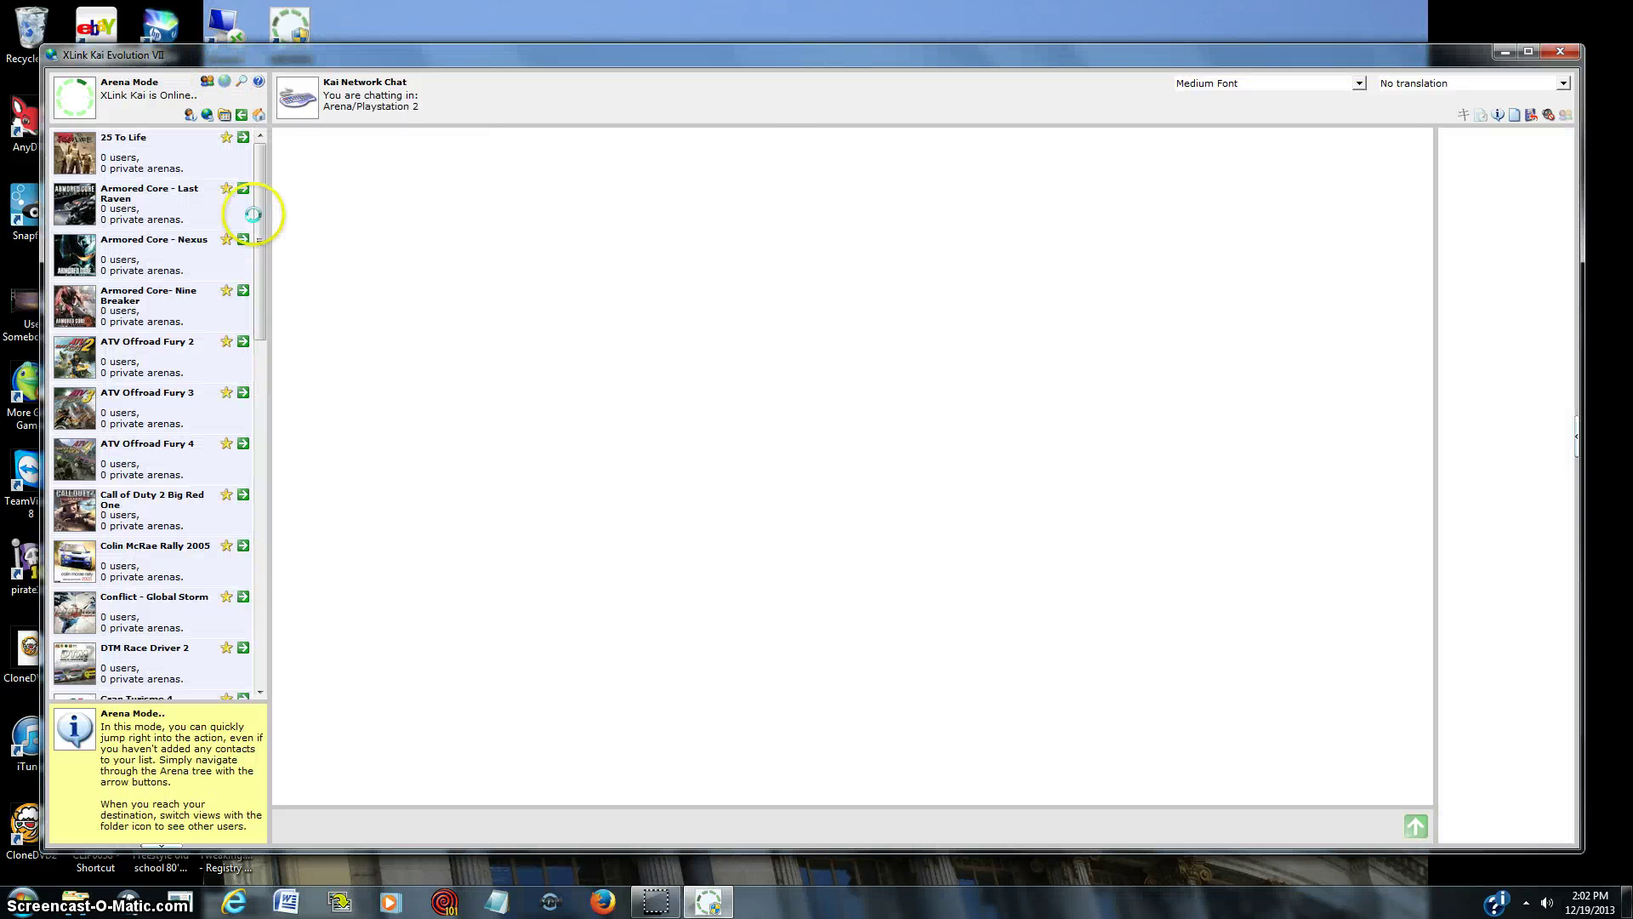
left_click_drag(260, 155, 263, 408)
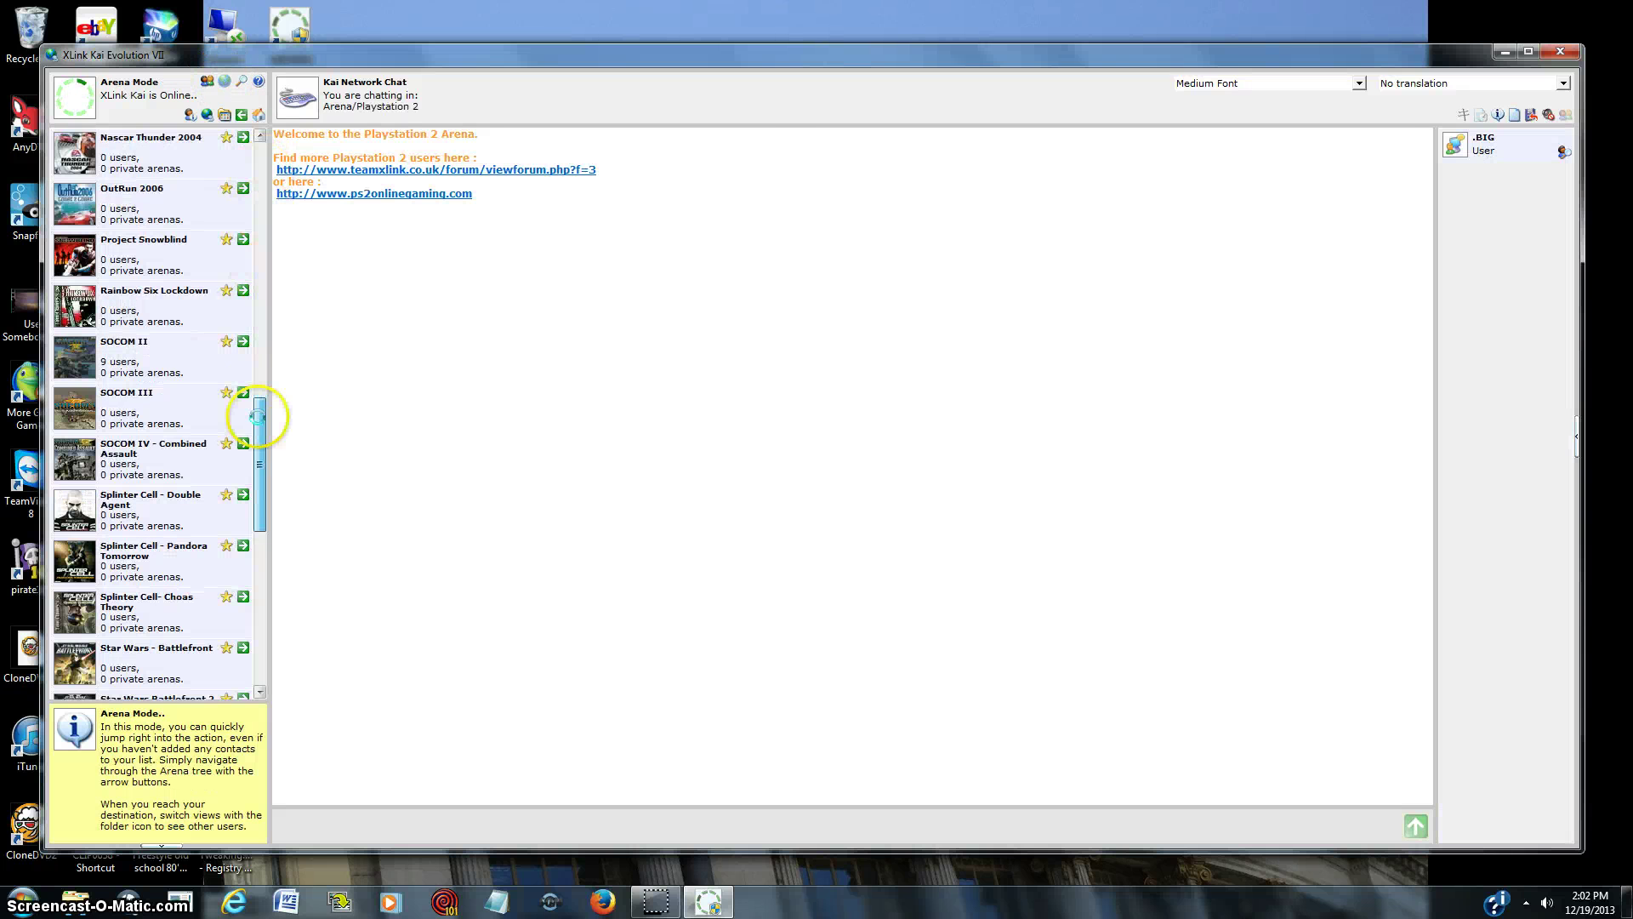
left_click(240, 340)
left_click(247, 137)
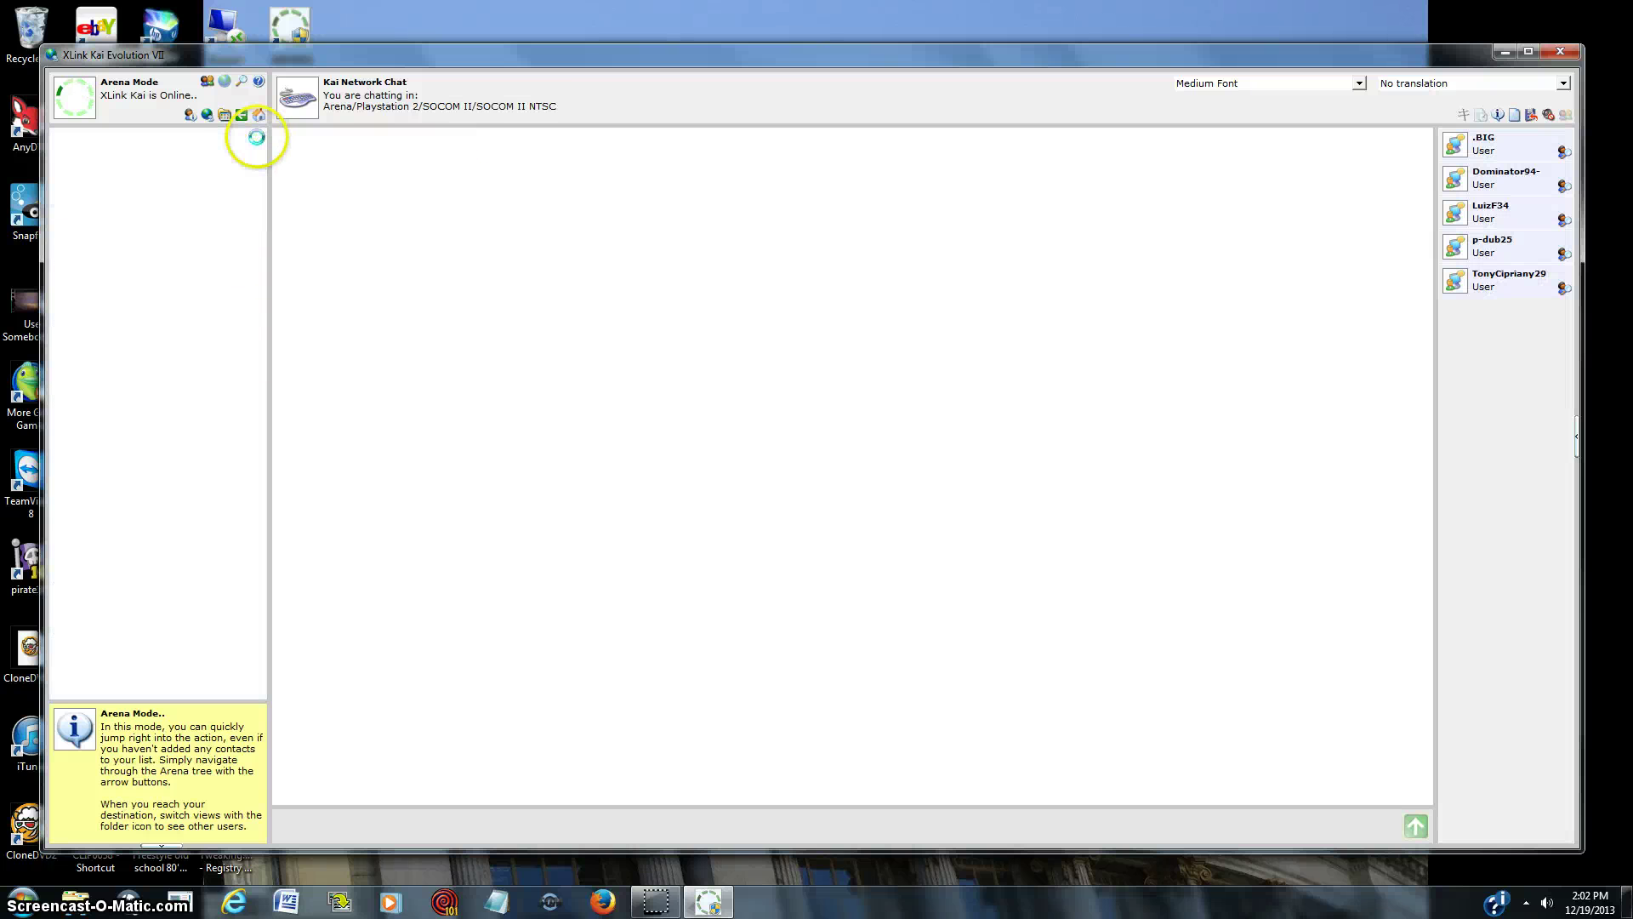
- Show the arena's user list and recheck the network details in Diagnostics Mode
left_click(225, 114)
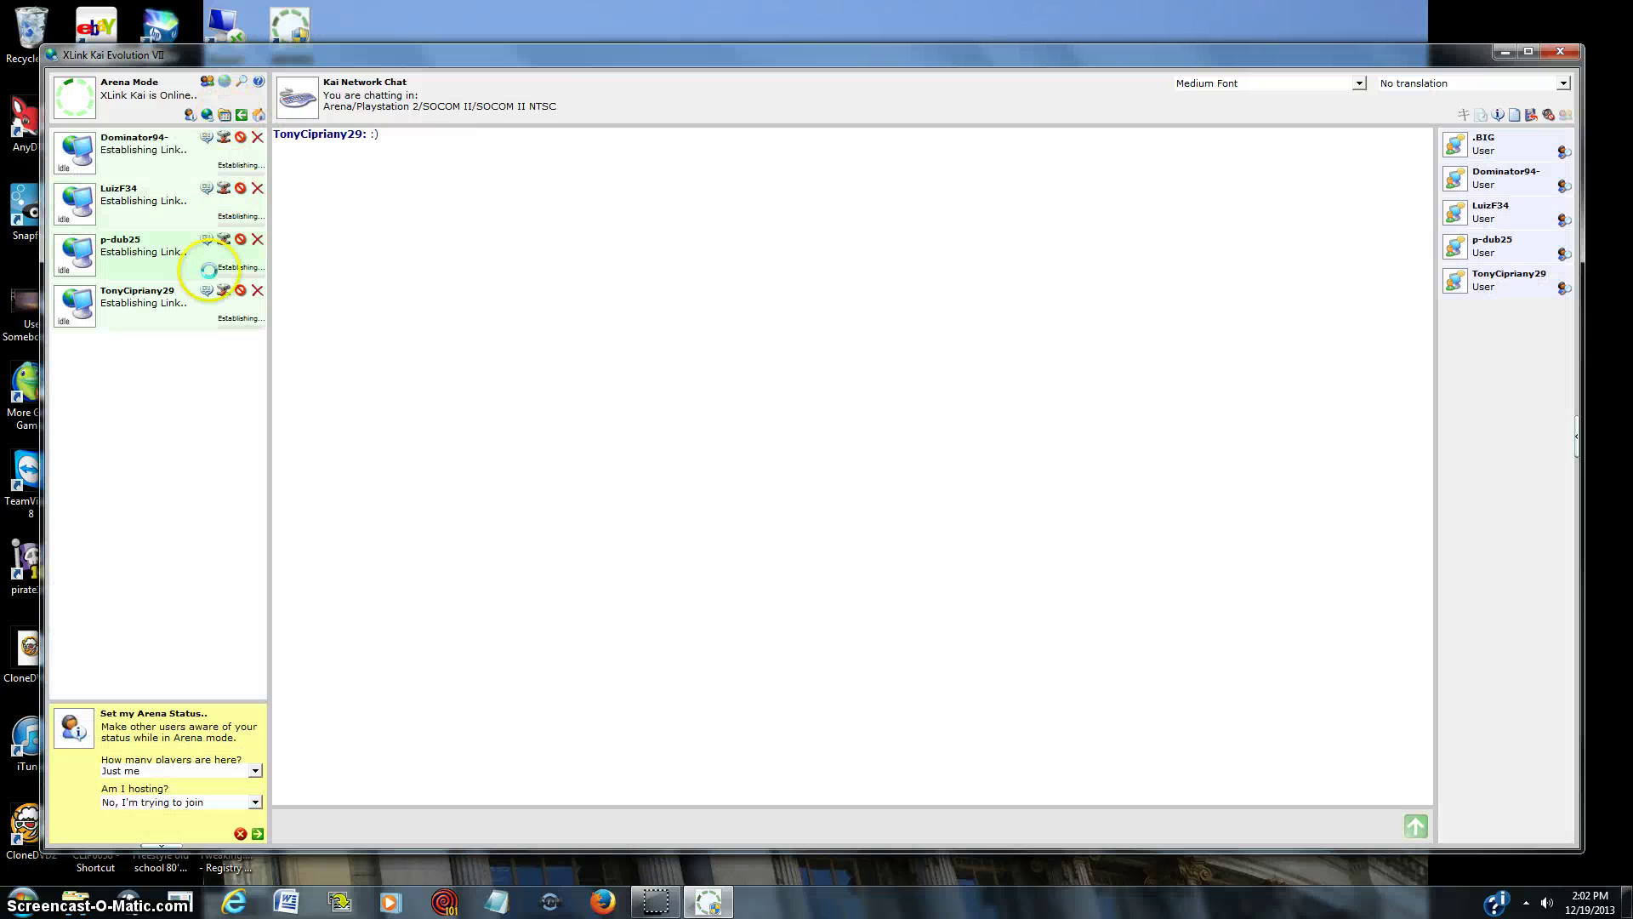
left_click(238, 80)
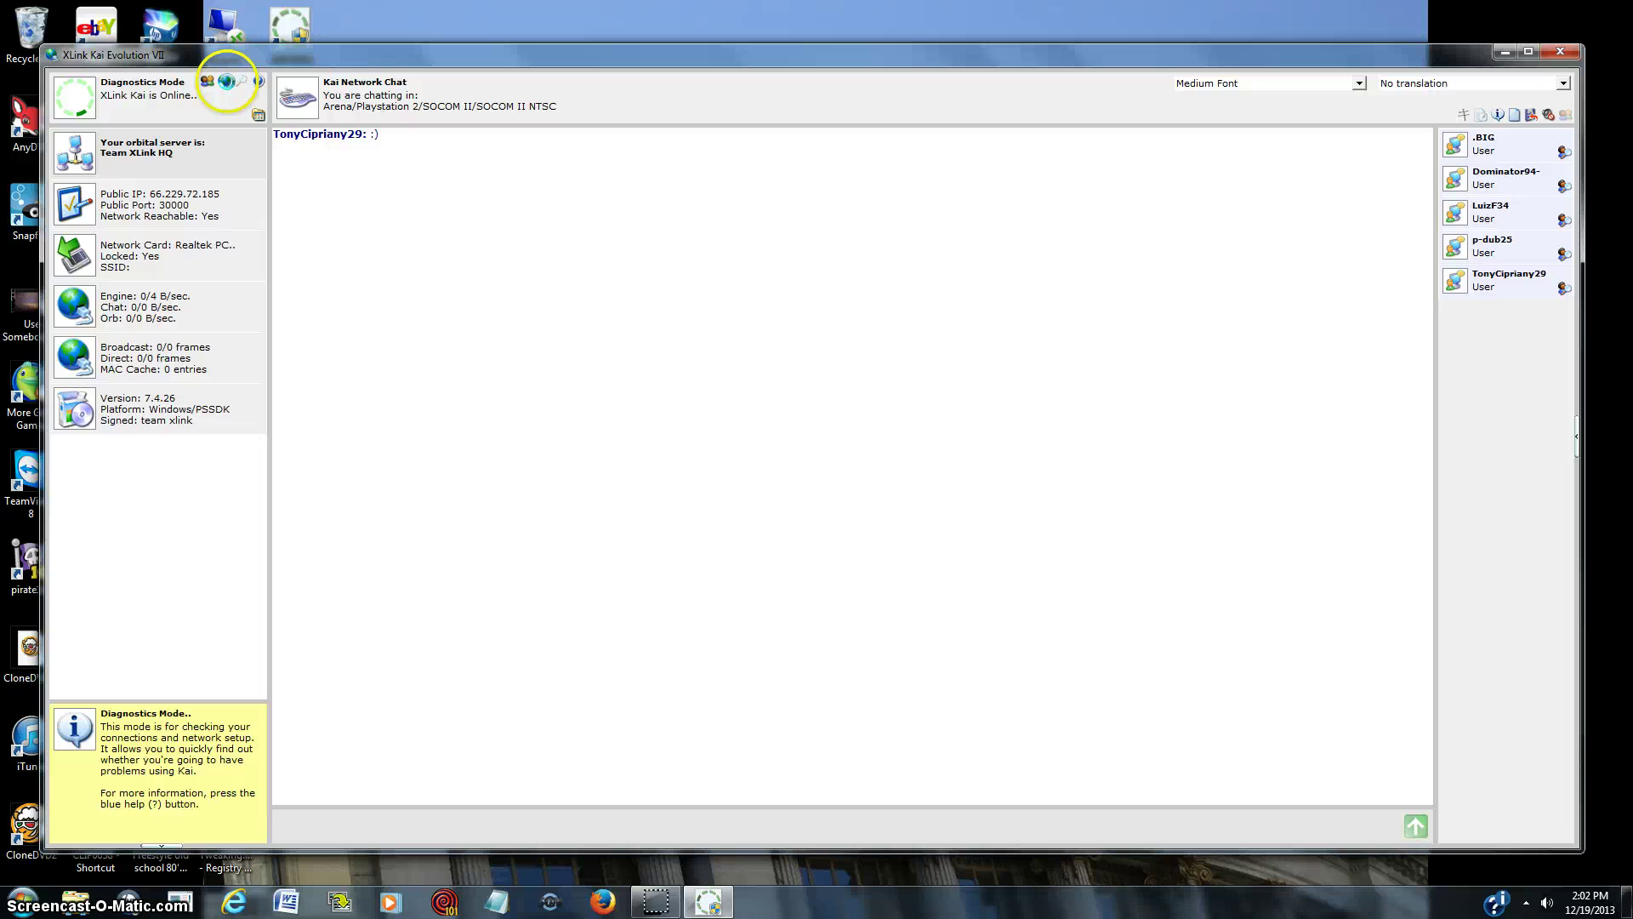
- Return to Arena Mode and send the chat message "whats up guys" to the SOCOM II NTSC arena
left_click(227, 80)
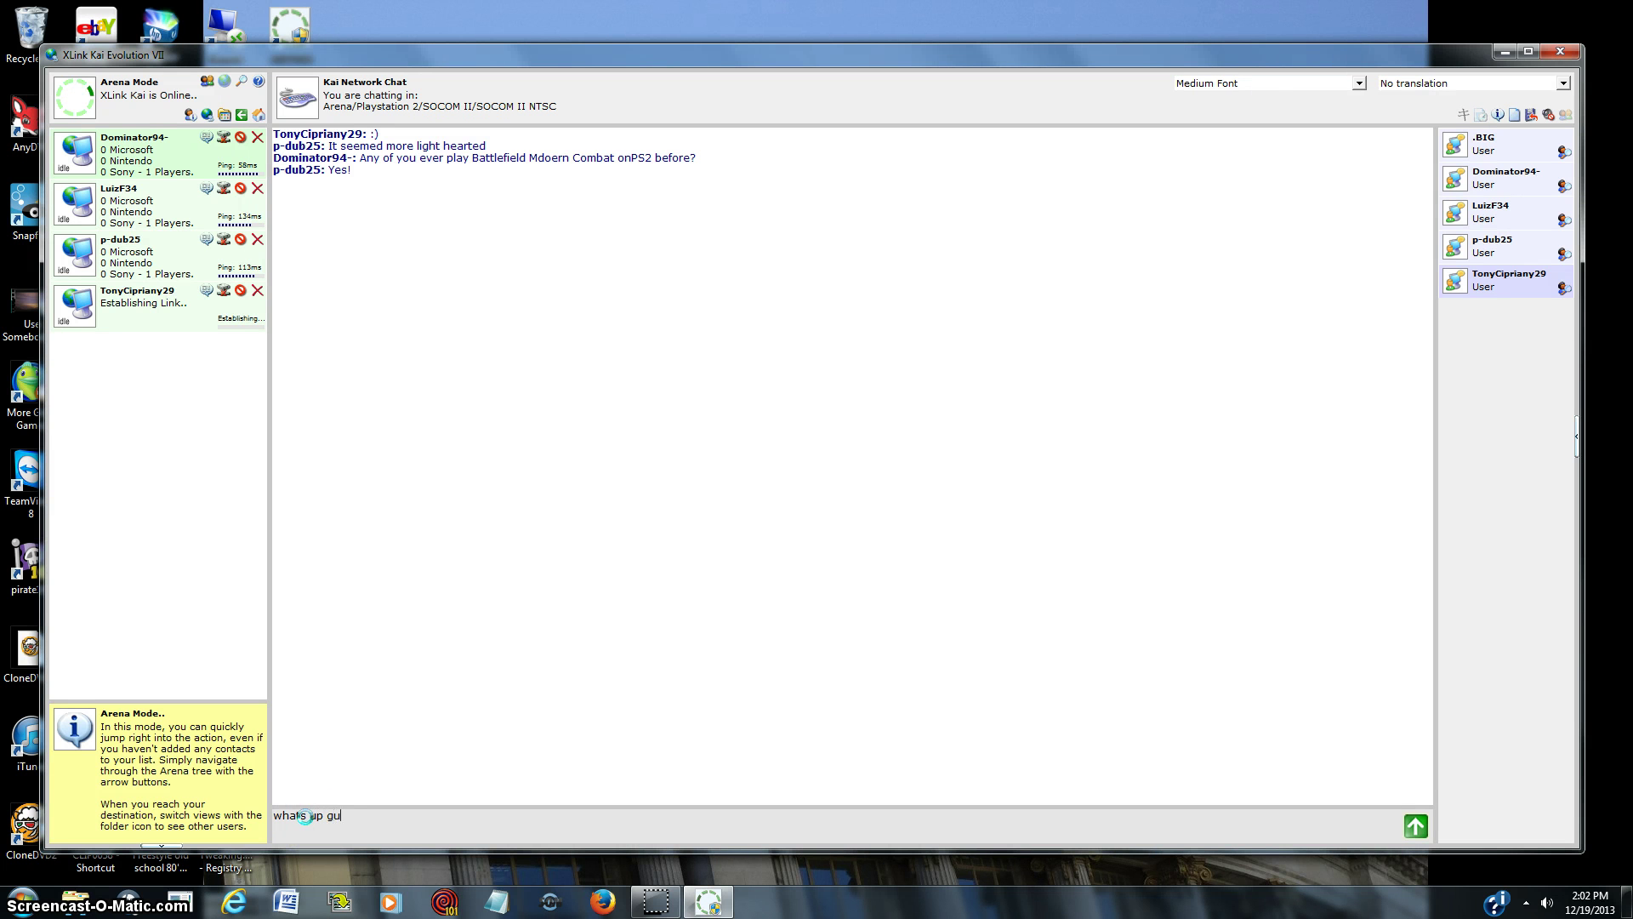
key("Return")
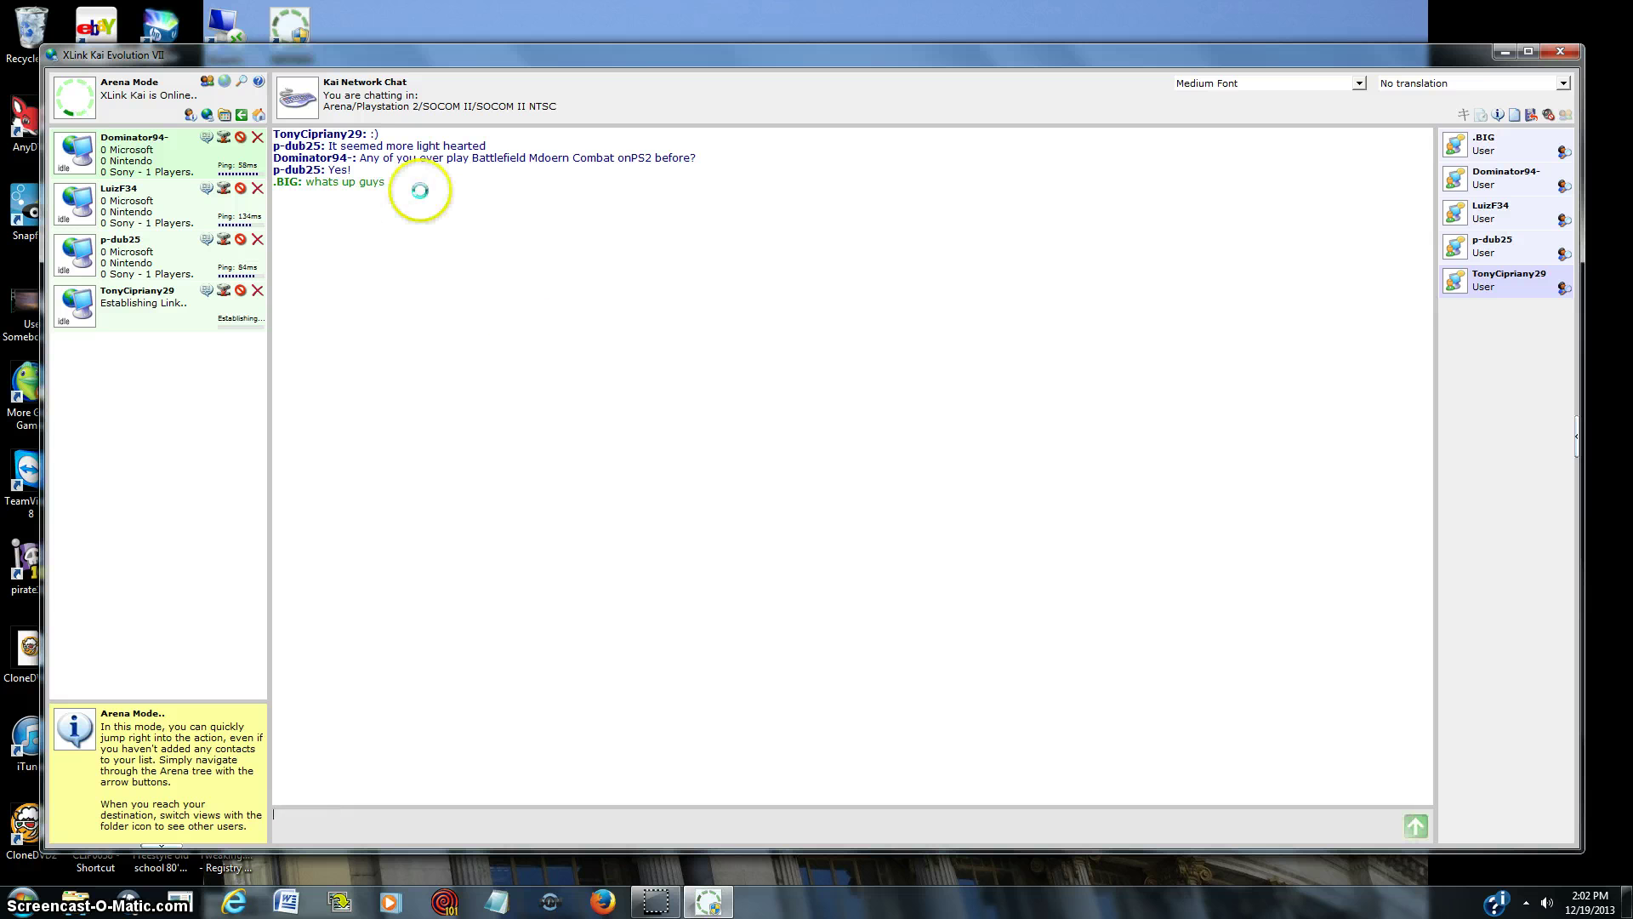
- Restart XLink Kai from the ARIZONA desktop shortcut and check its network details and detected consoles in Diagnostics Mode
left_click(1562, 53)
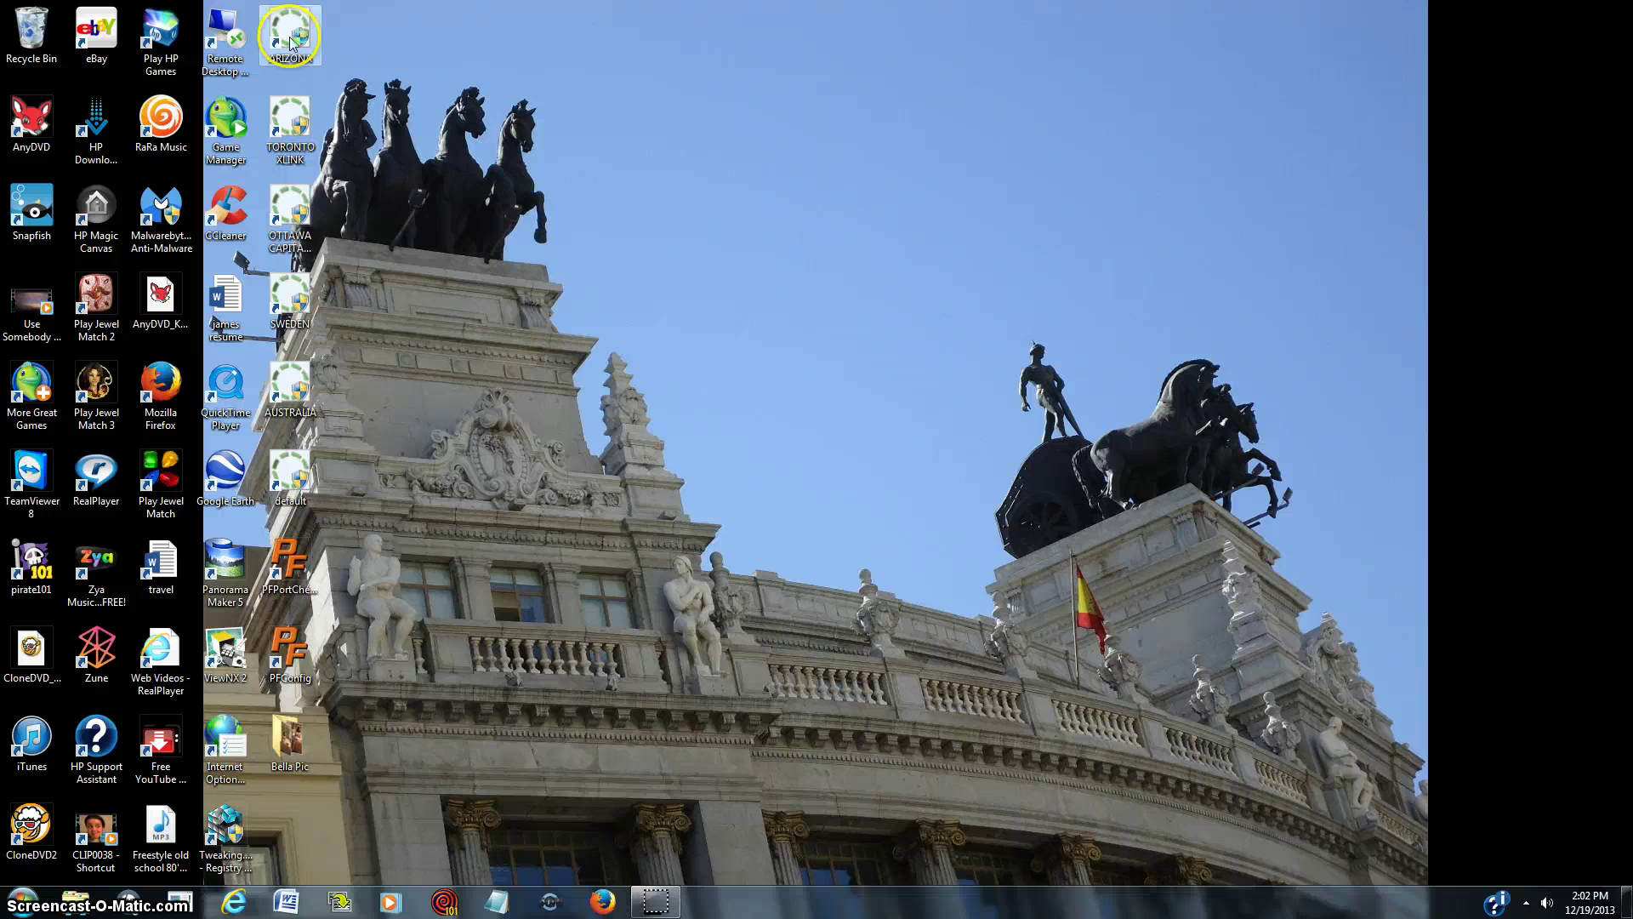
double_click(290, 41)
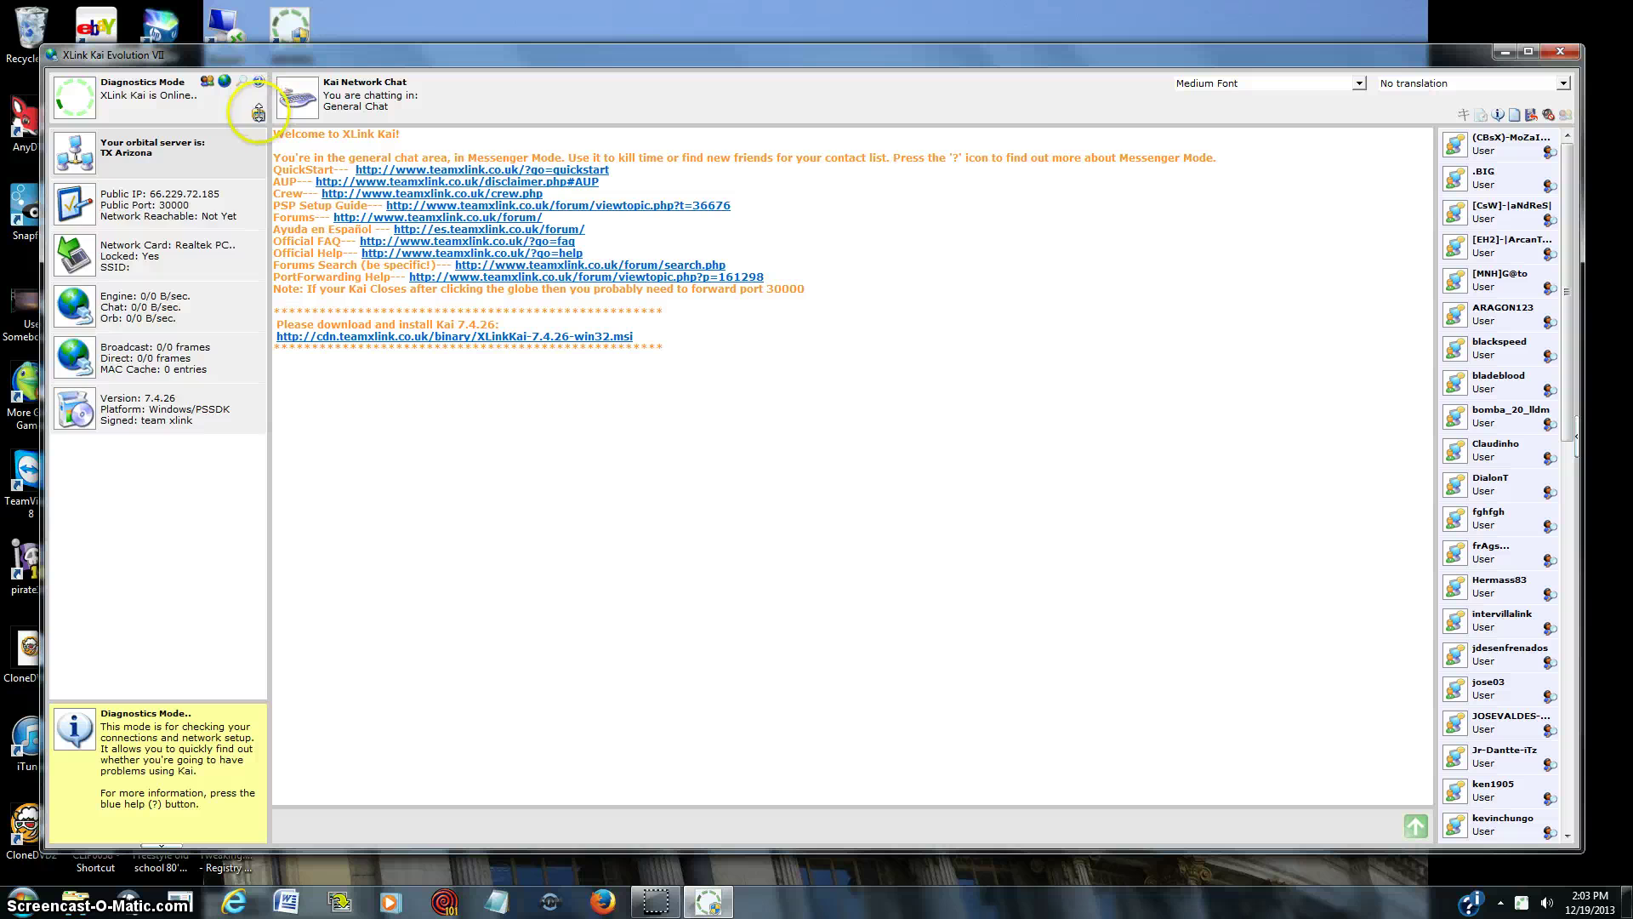
left_click(259, 113)
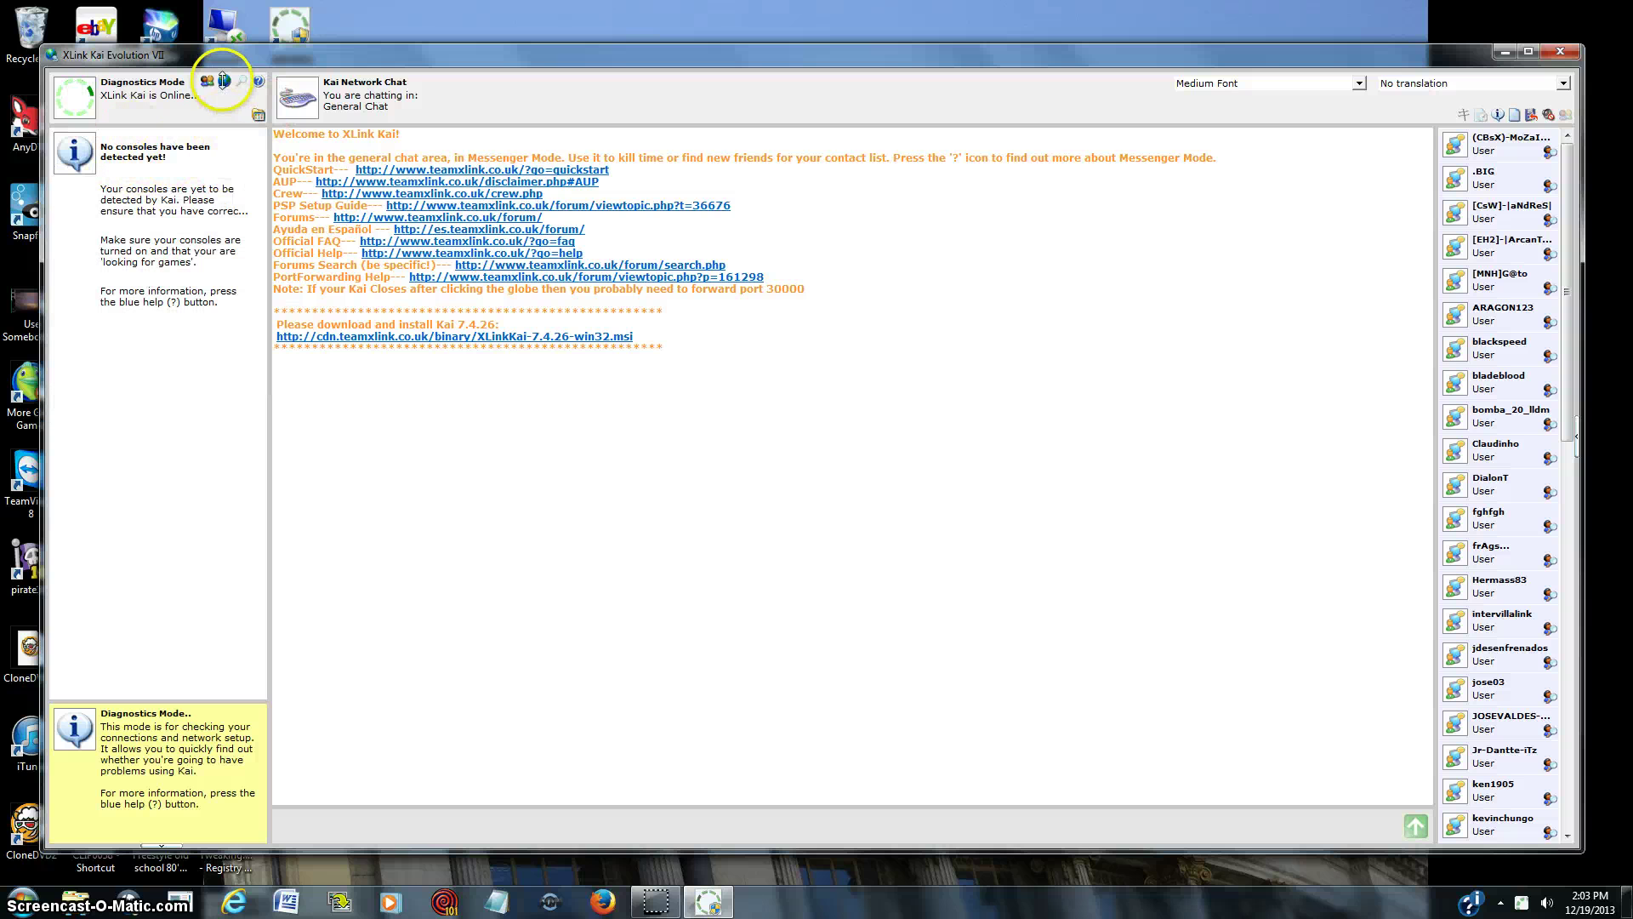
- Go to Arena Mode and enter Playstation 2, SOCOM II and the SOCOM II NTSC arena
left_click(223, 81)
left_click(250, 226)
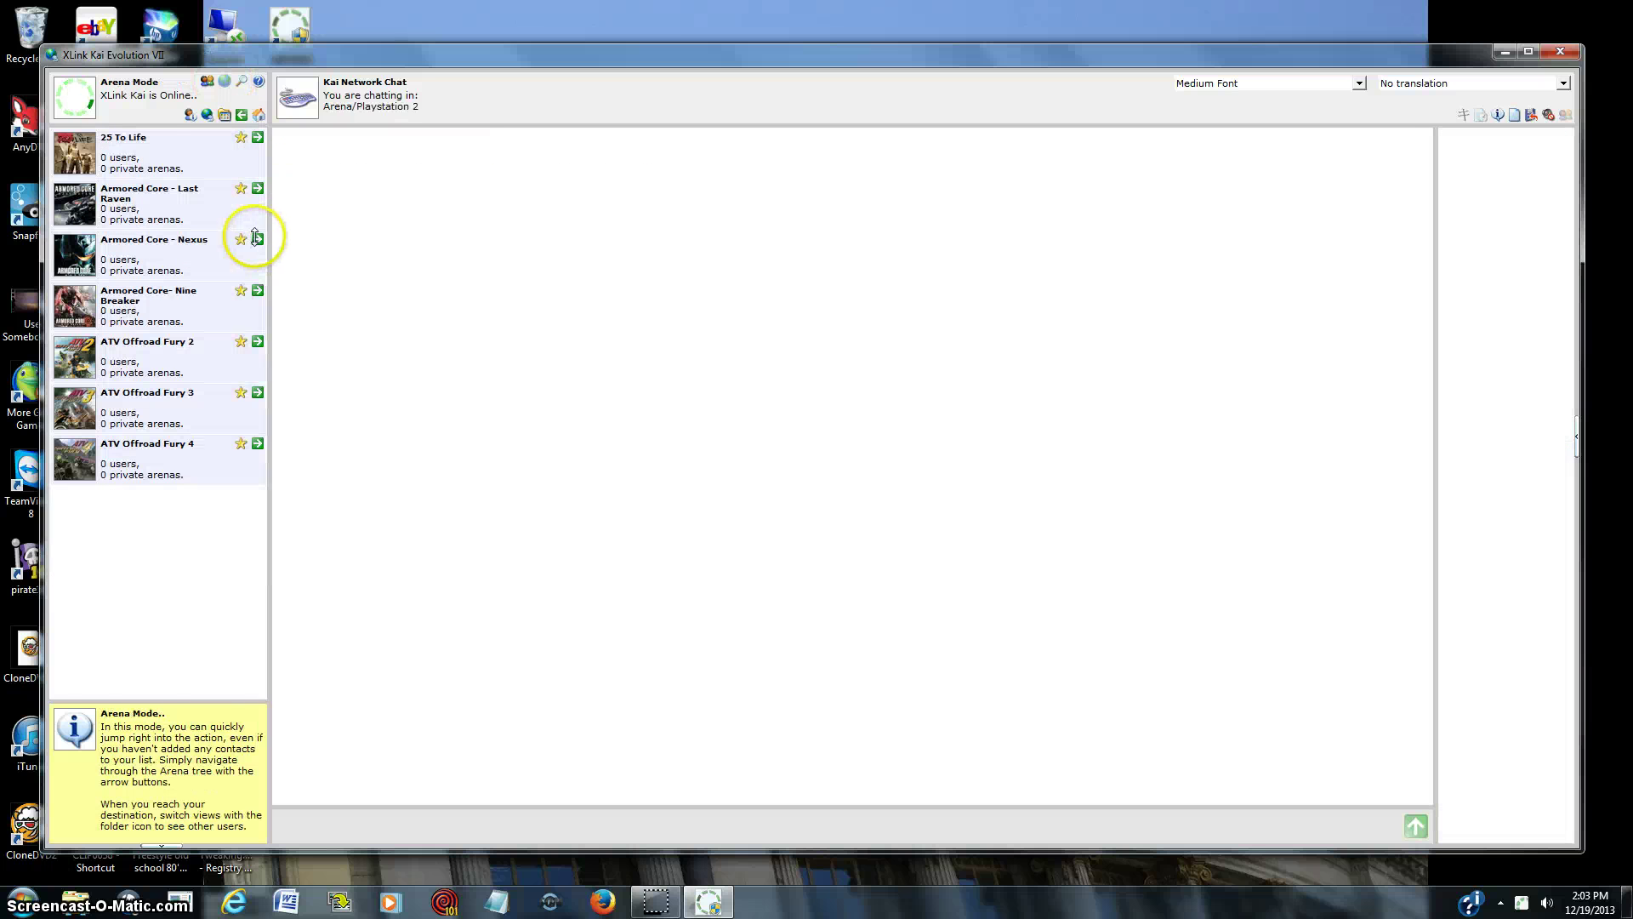
left_click_drag(258, 186, 263, 426)
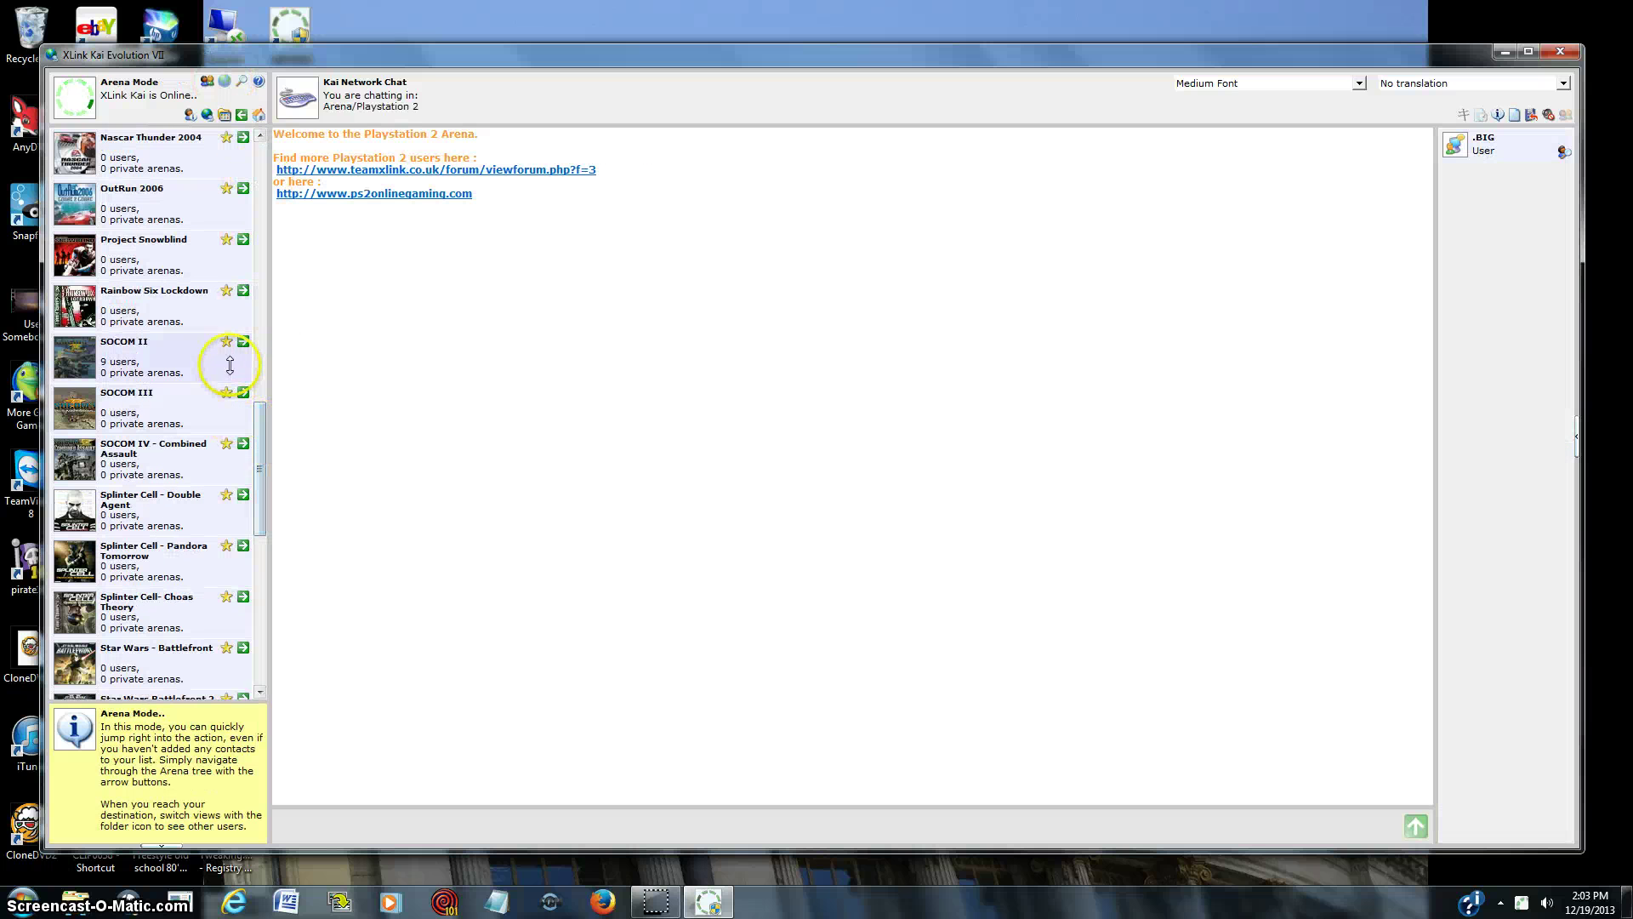
left_click(244, 341)
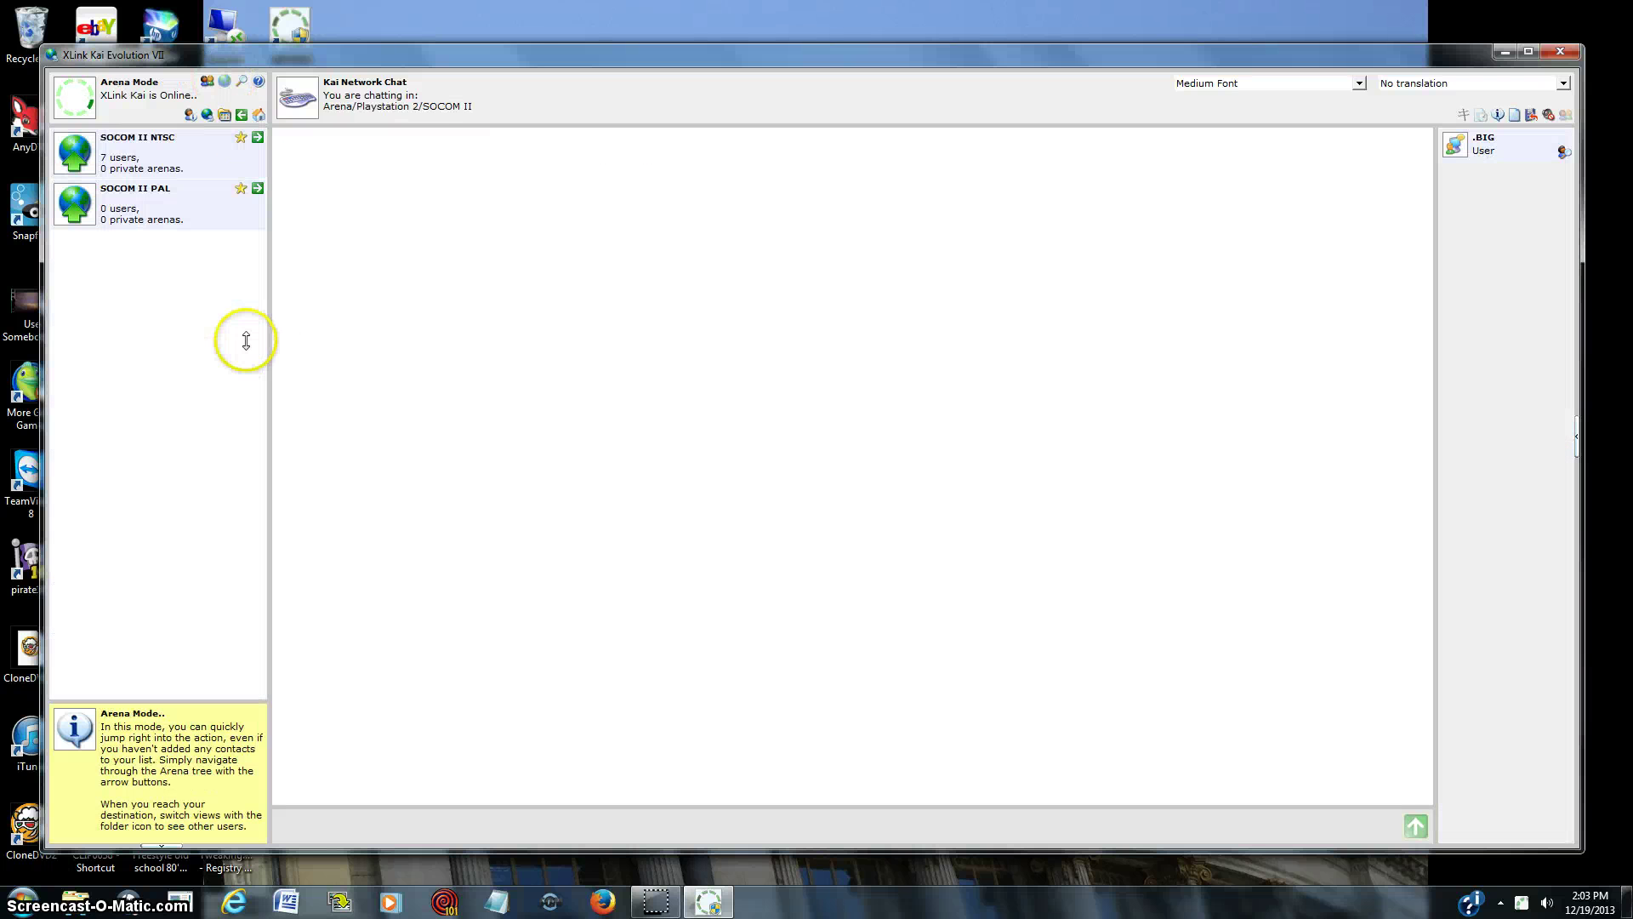
left_click(254, 138)
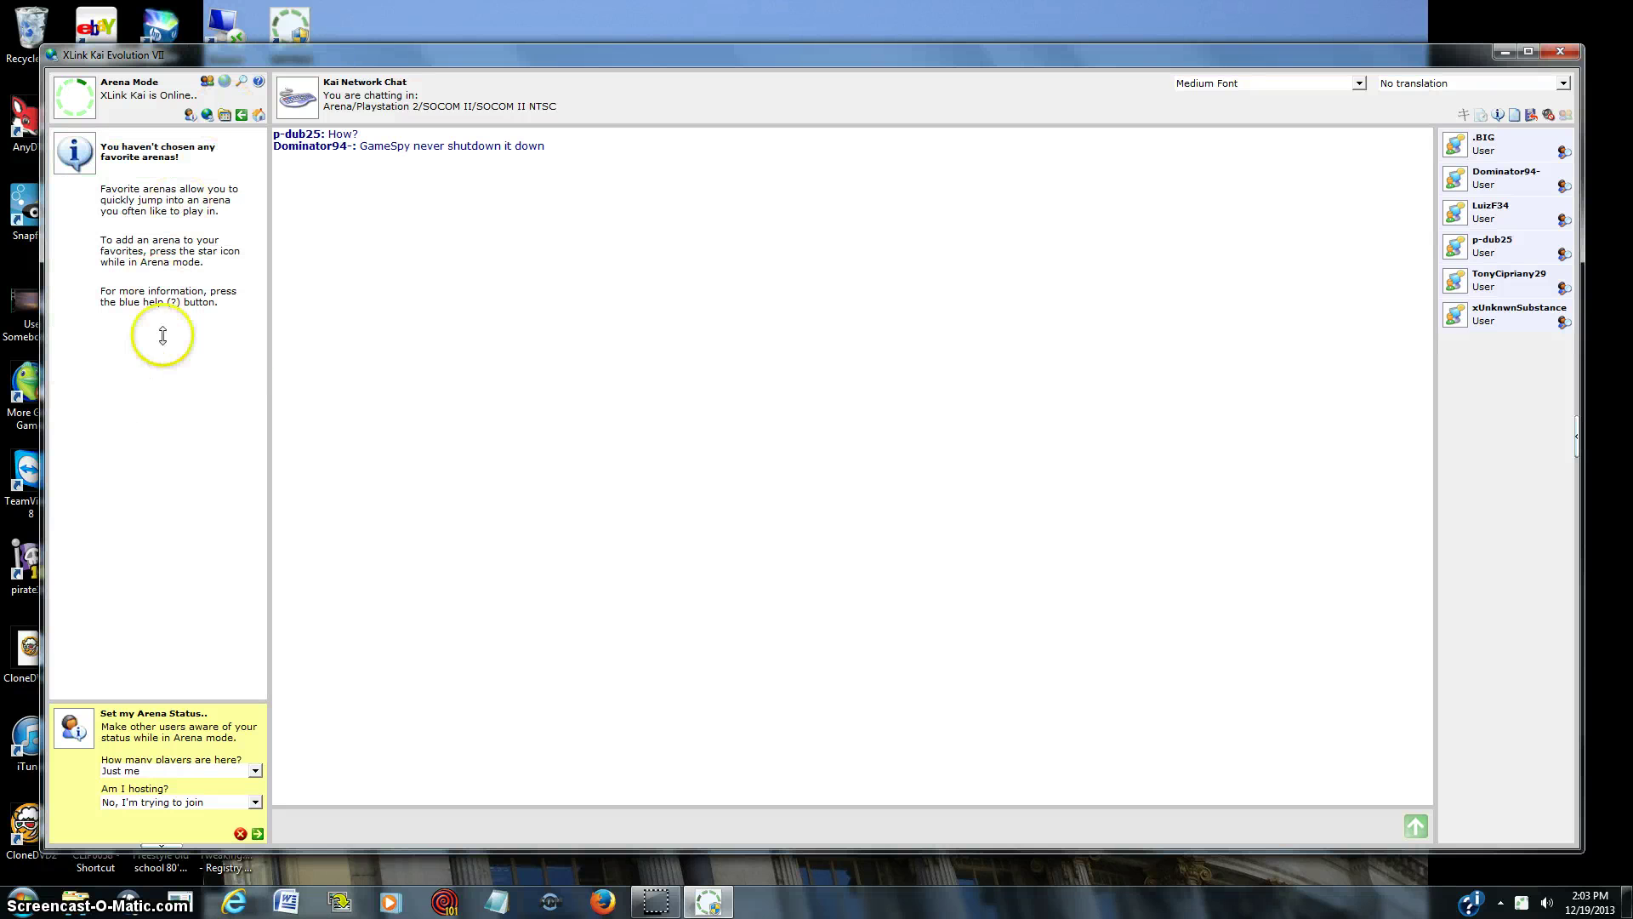
- Switch the arena view to its users, and check the network details and detected console in Diagnostics Mode
left_click(222, 114)
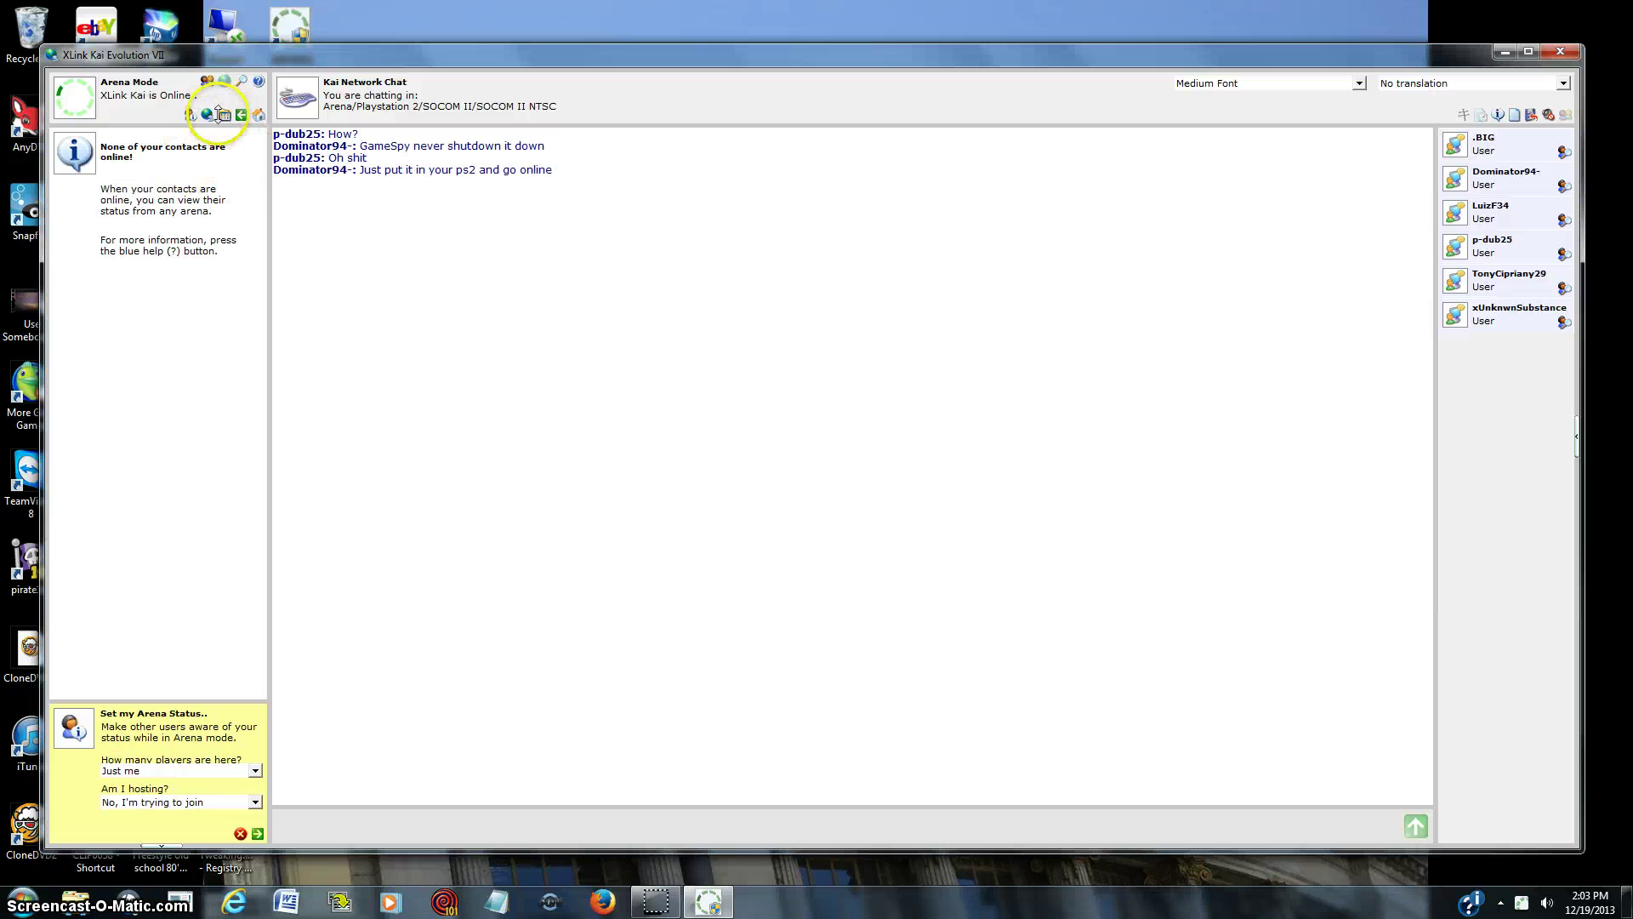
left_click(221, 114)
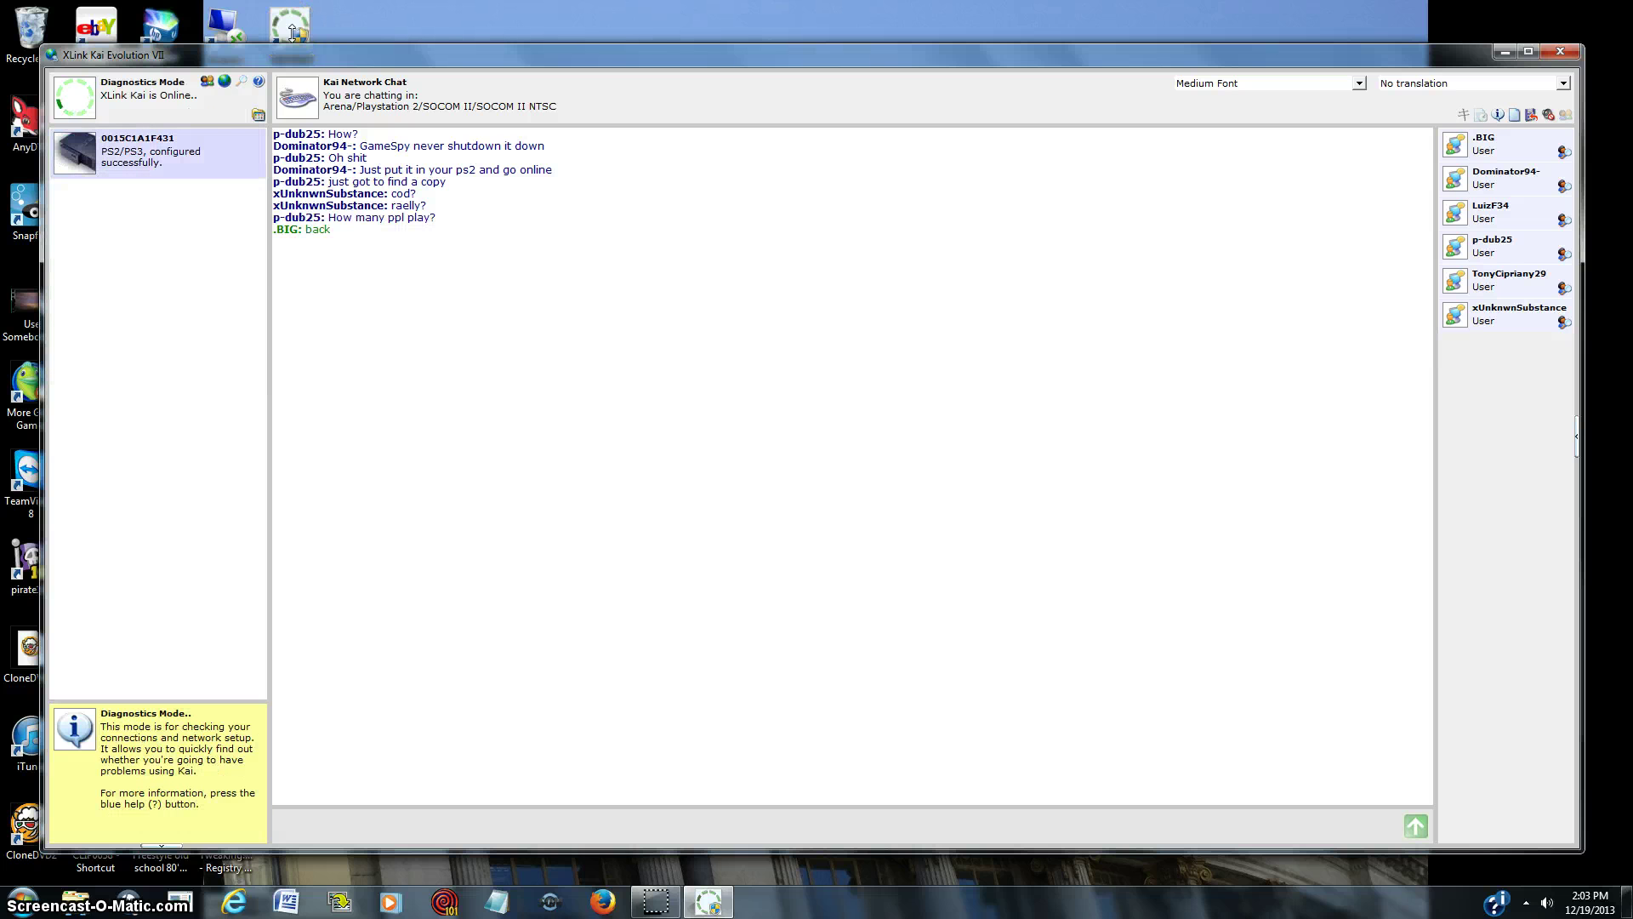
left_click(240, 82)
left_click(258, 112)
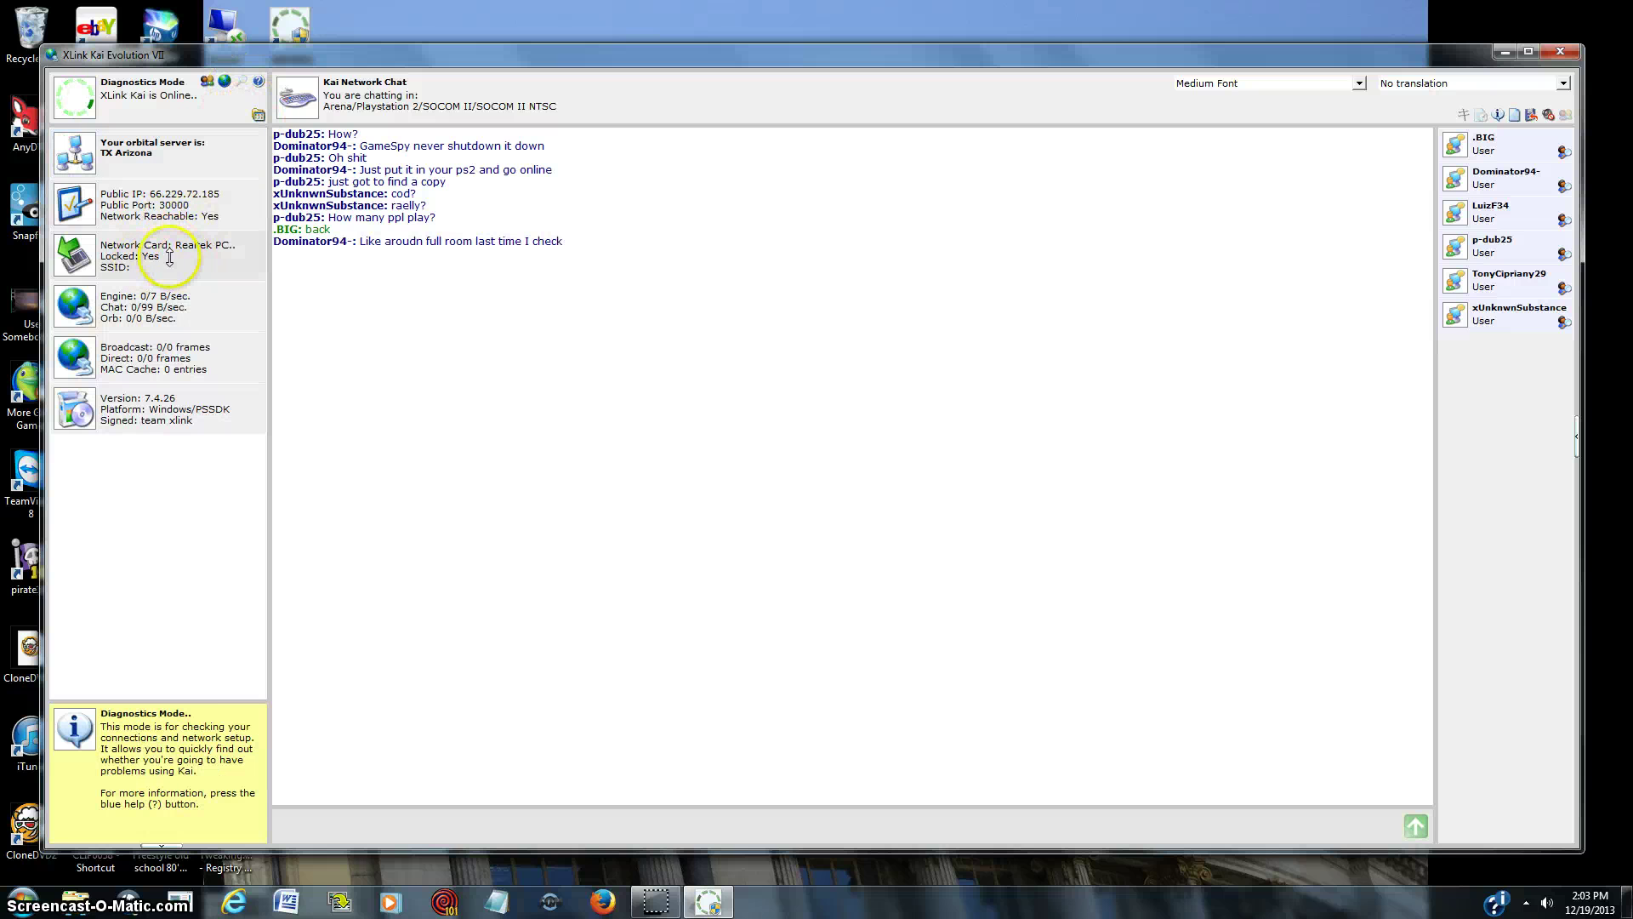
left_click(257, 114)
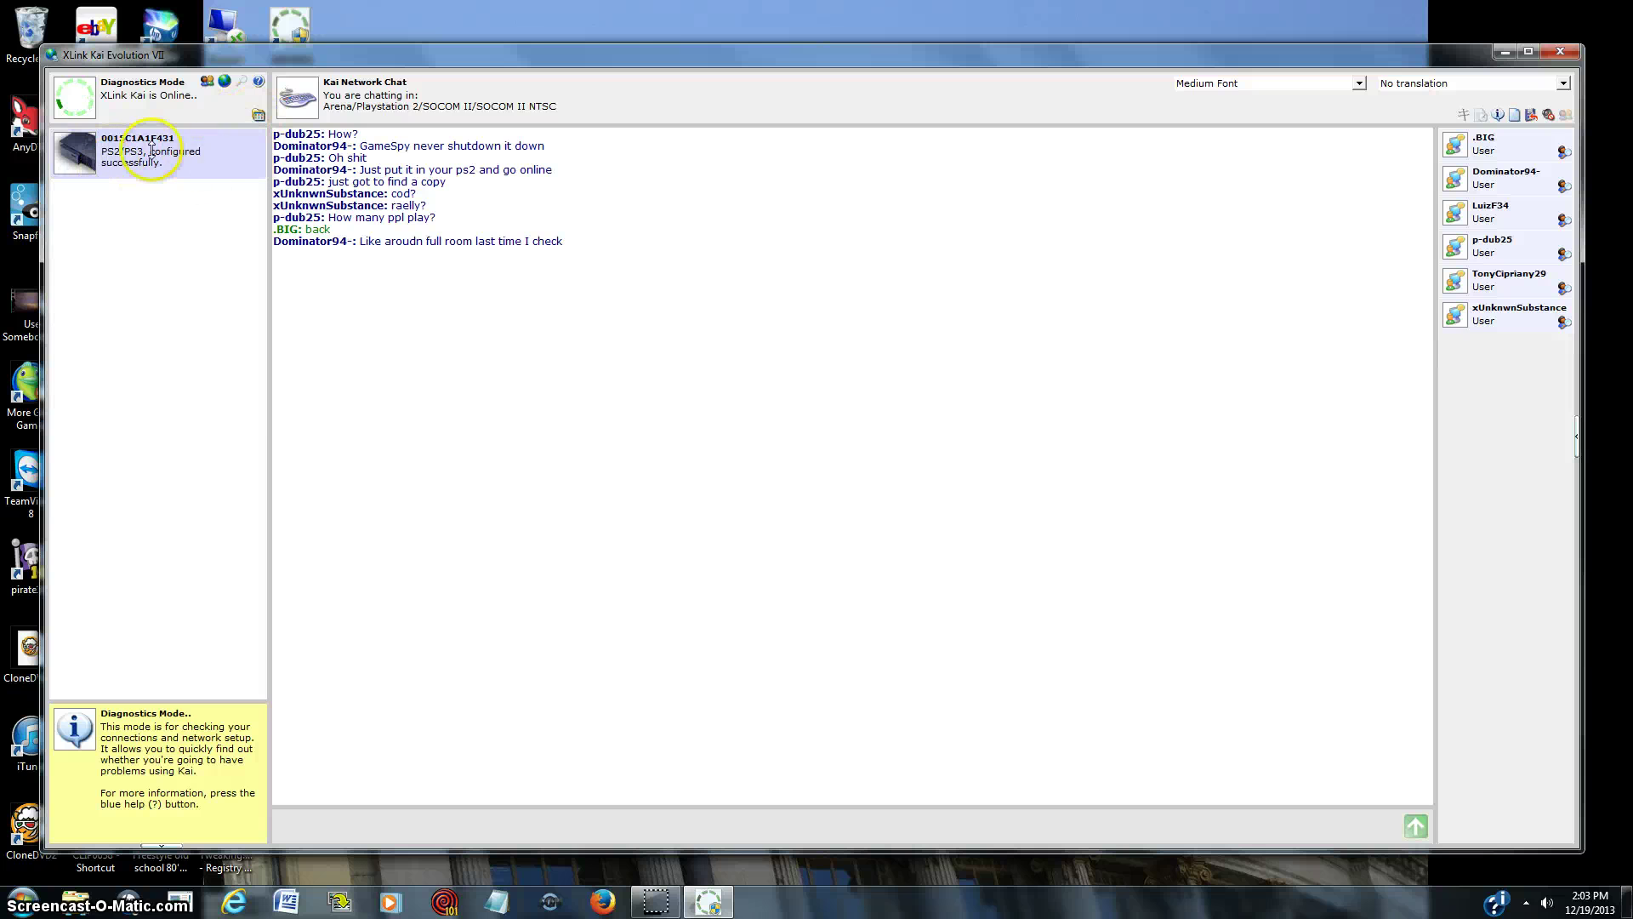
- Review the arena users' pings in Arena Mode and reopen the detected console view in Diagnostics Mode
left_click(225, 81)
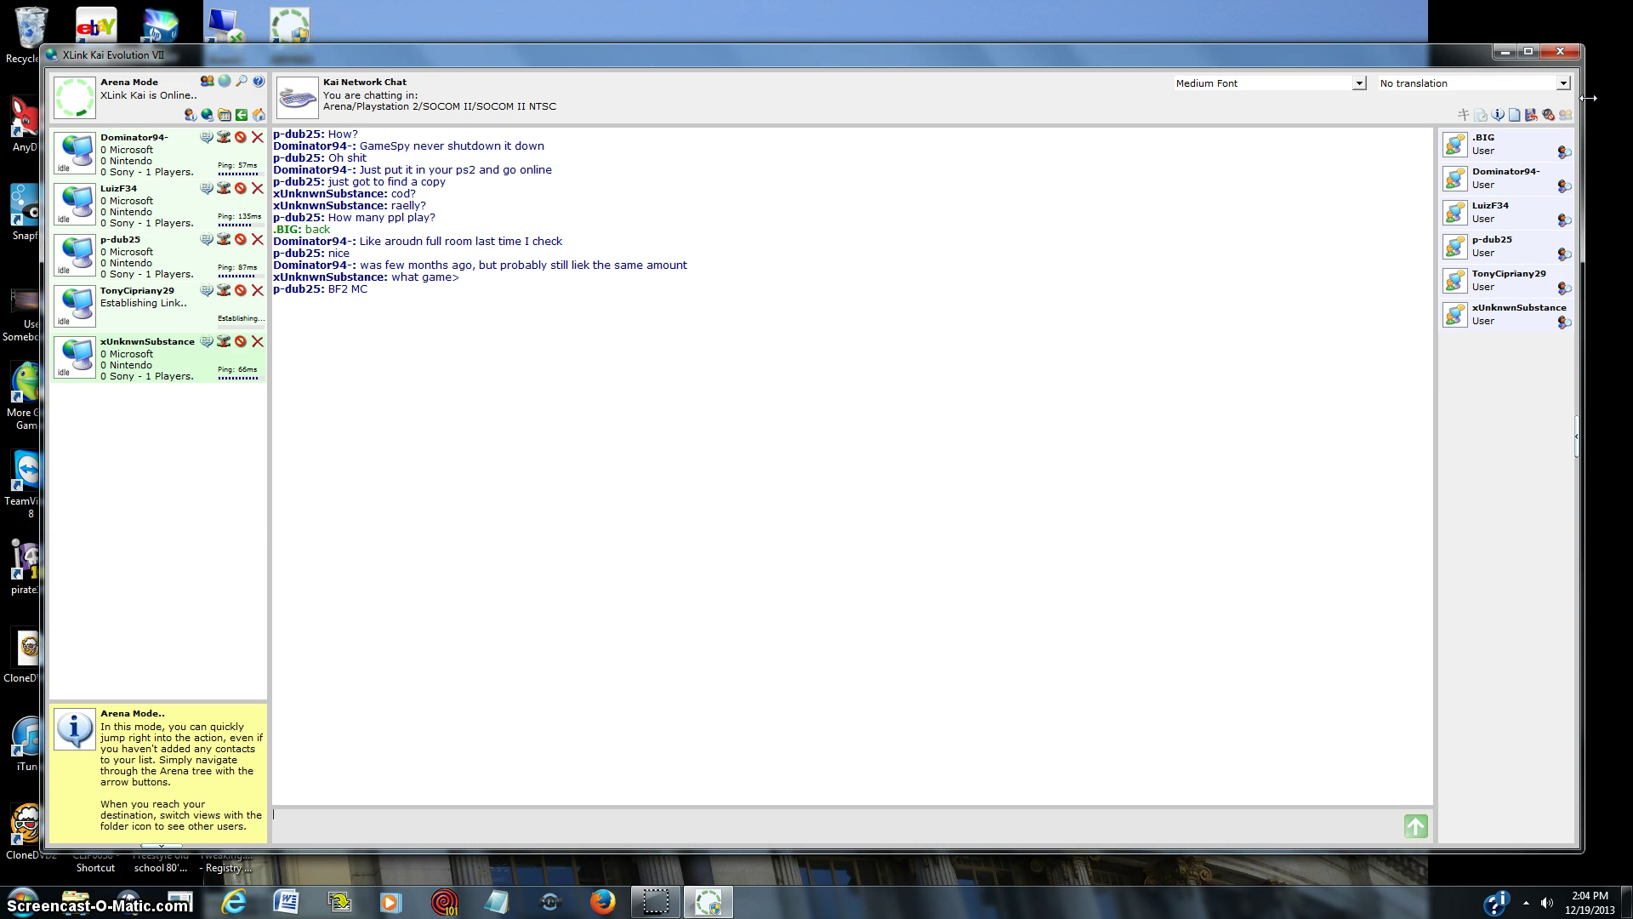
left_click(420, 237)
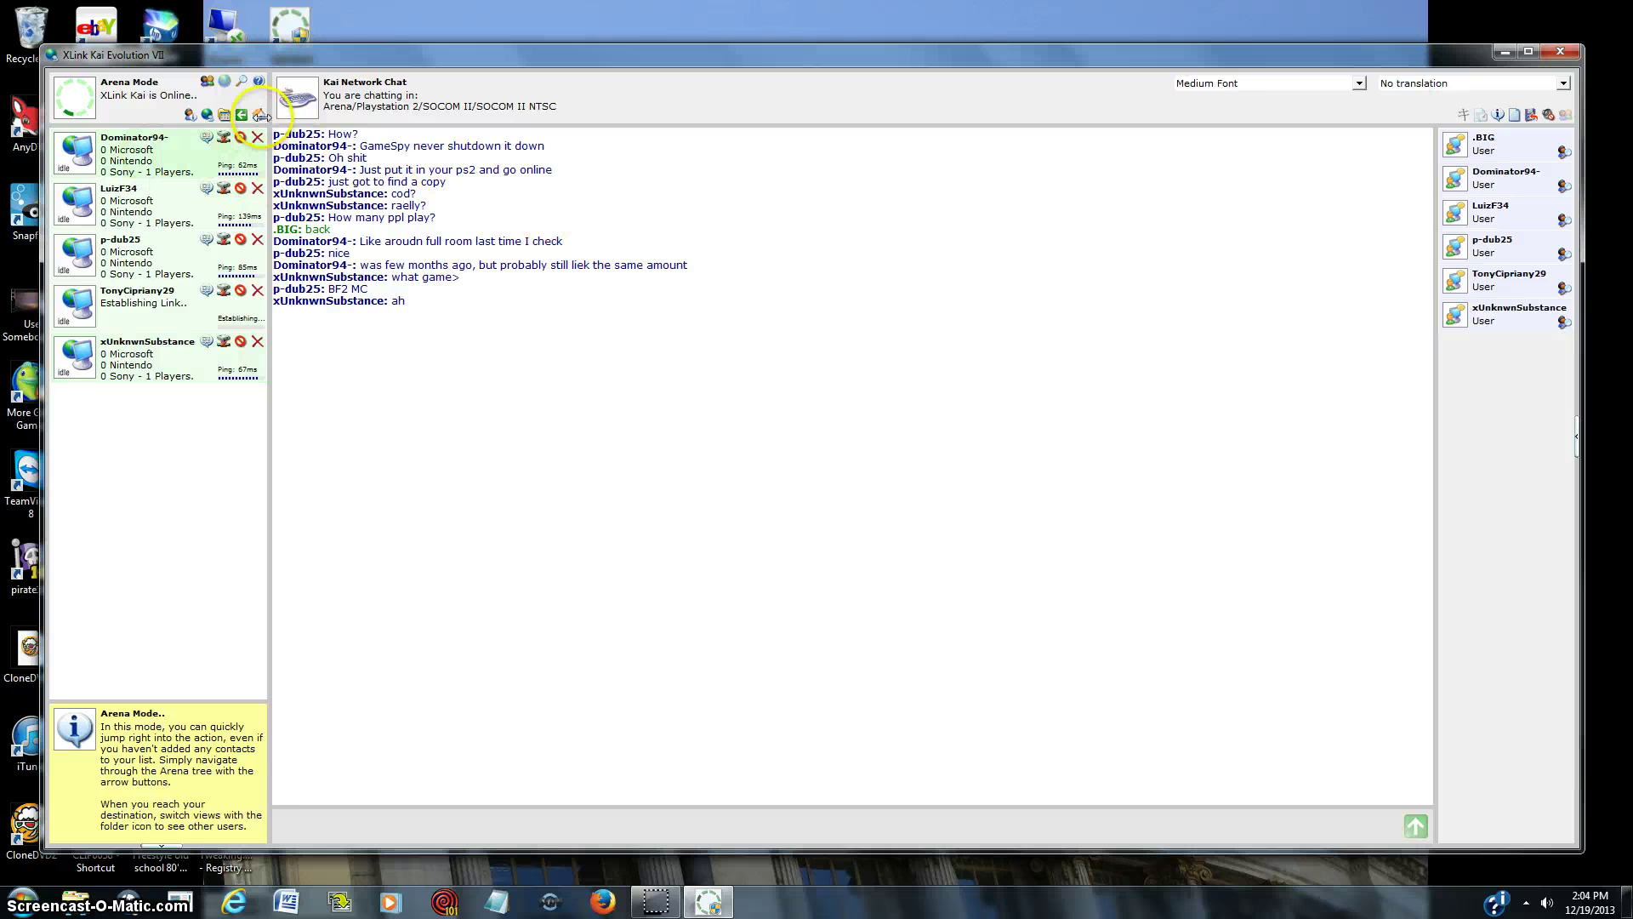
left_click(243, 80)
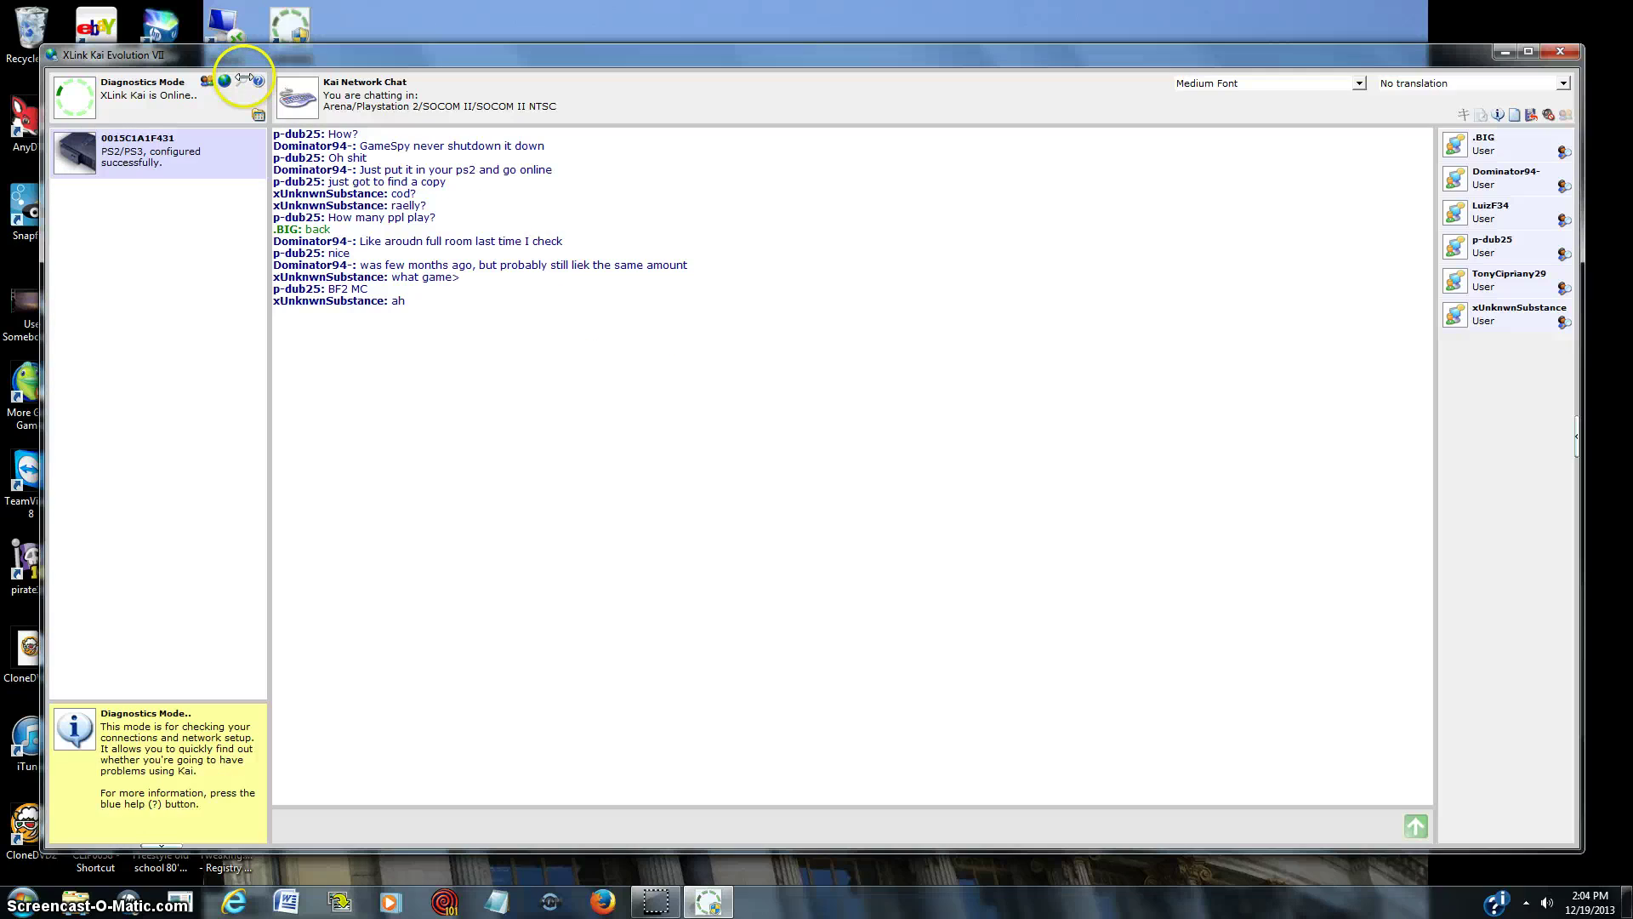